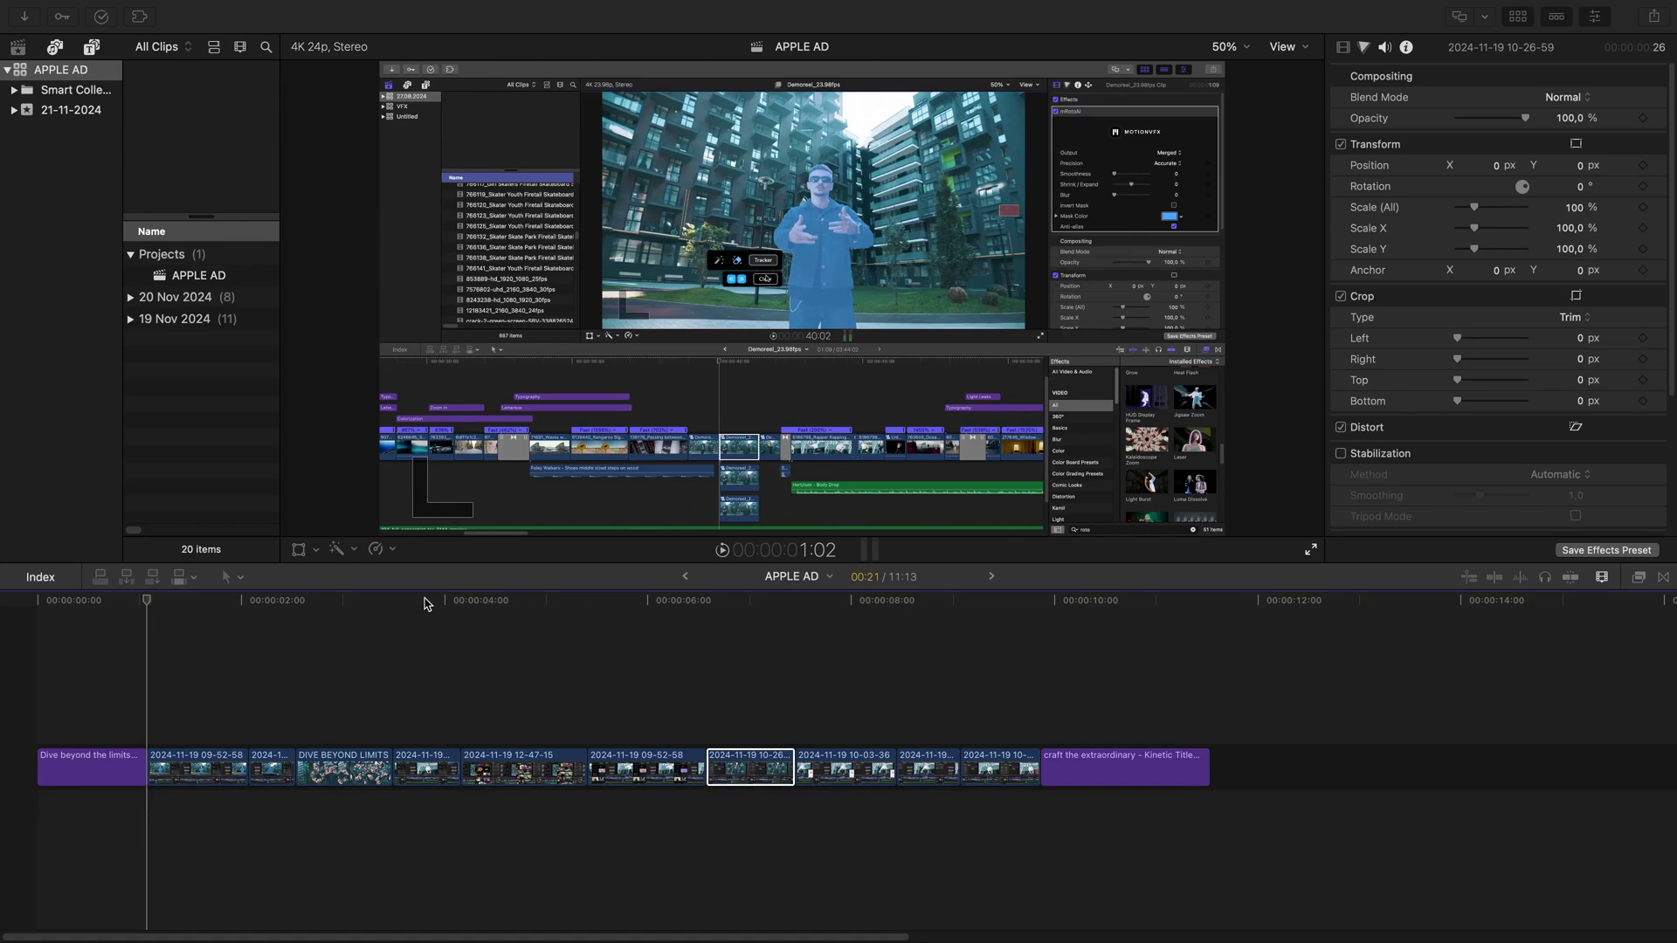
- Play the APPLE AD timeline from the first screen-recording clip through the closing title and skim the opening clips
{"action": "left_click", "coordinate": [146, 602]}
{"action": "key", "text": "space"}
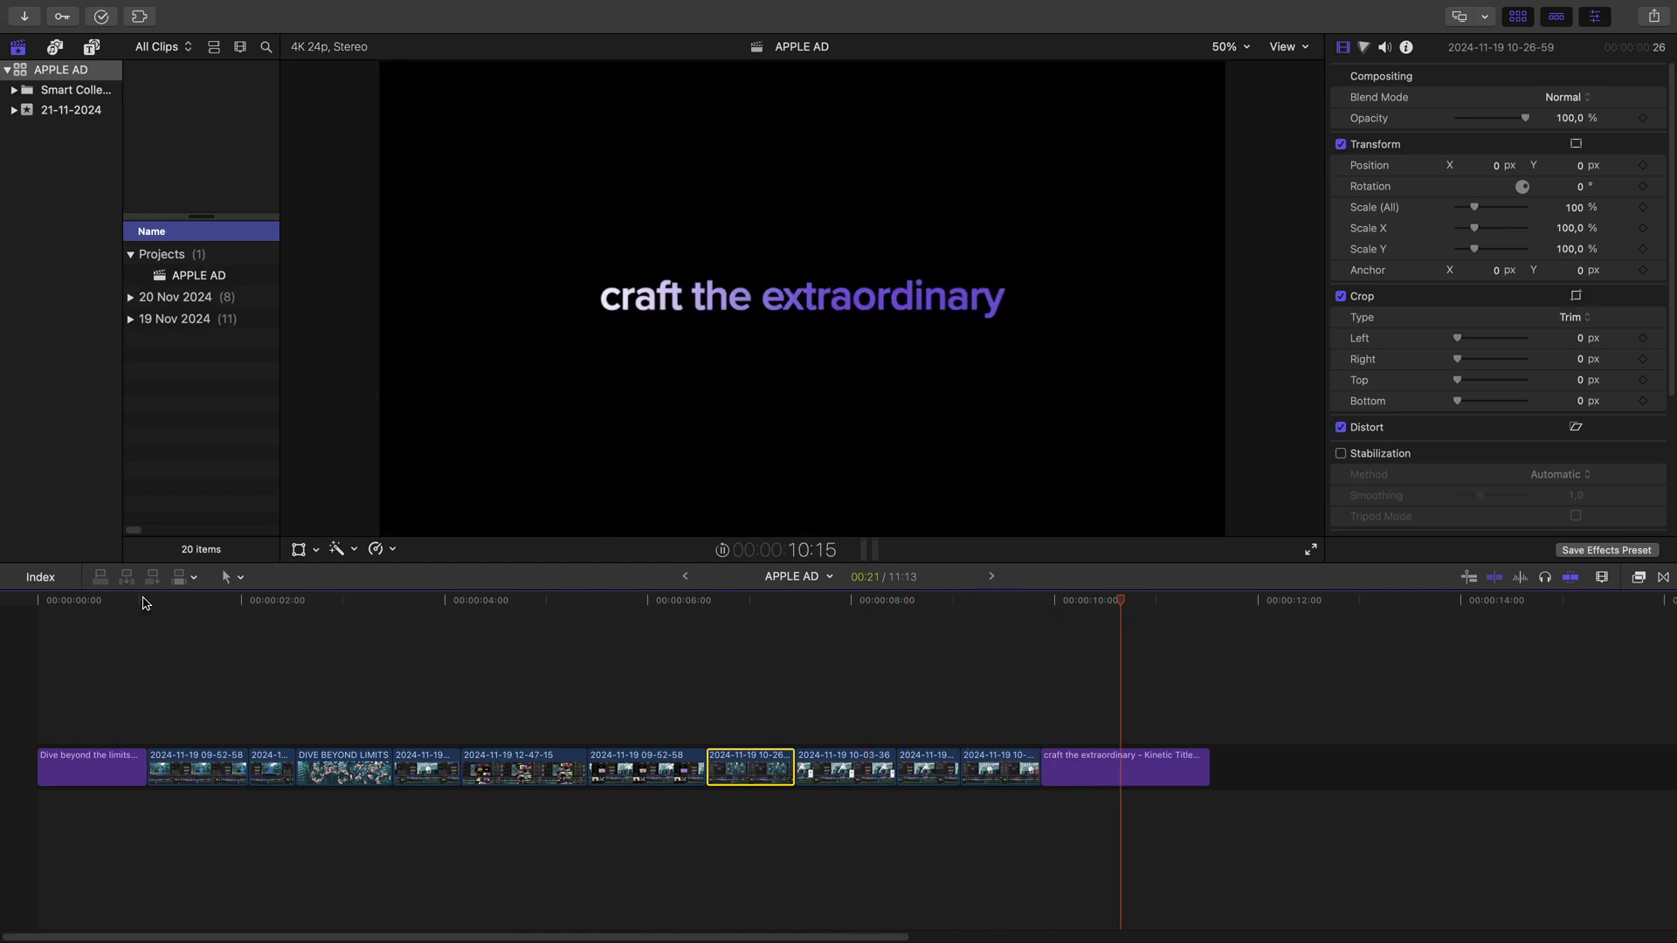
{"action": "left_click", "coordinate": [166, 601]}
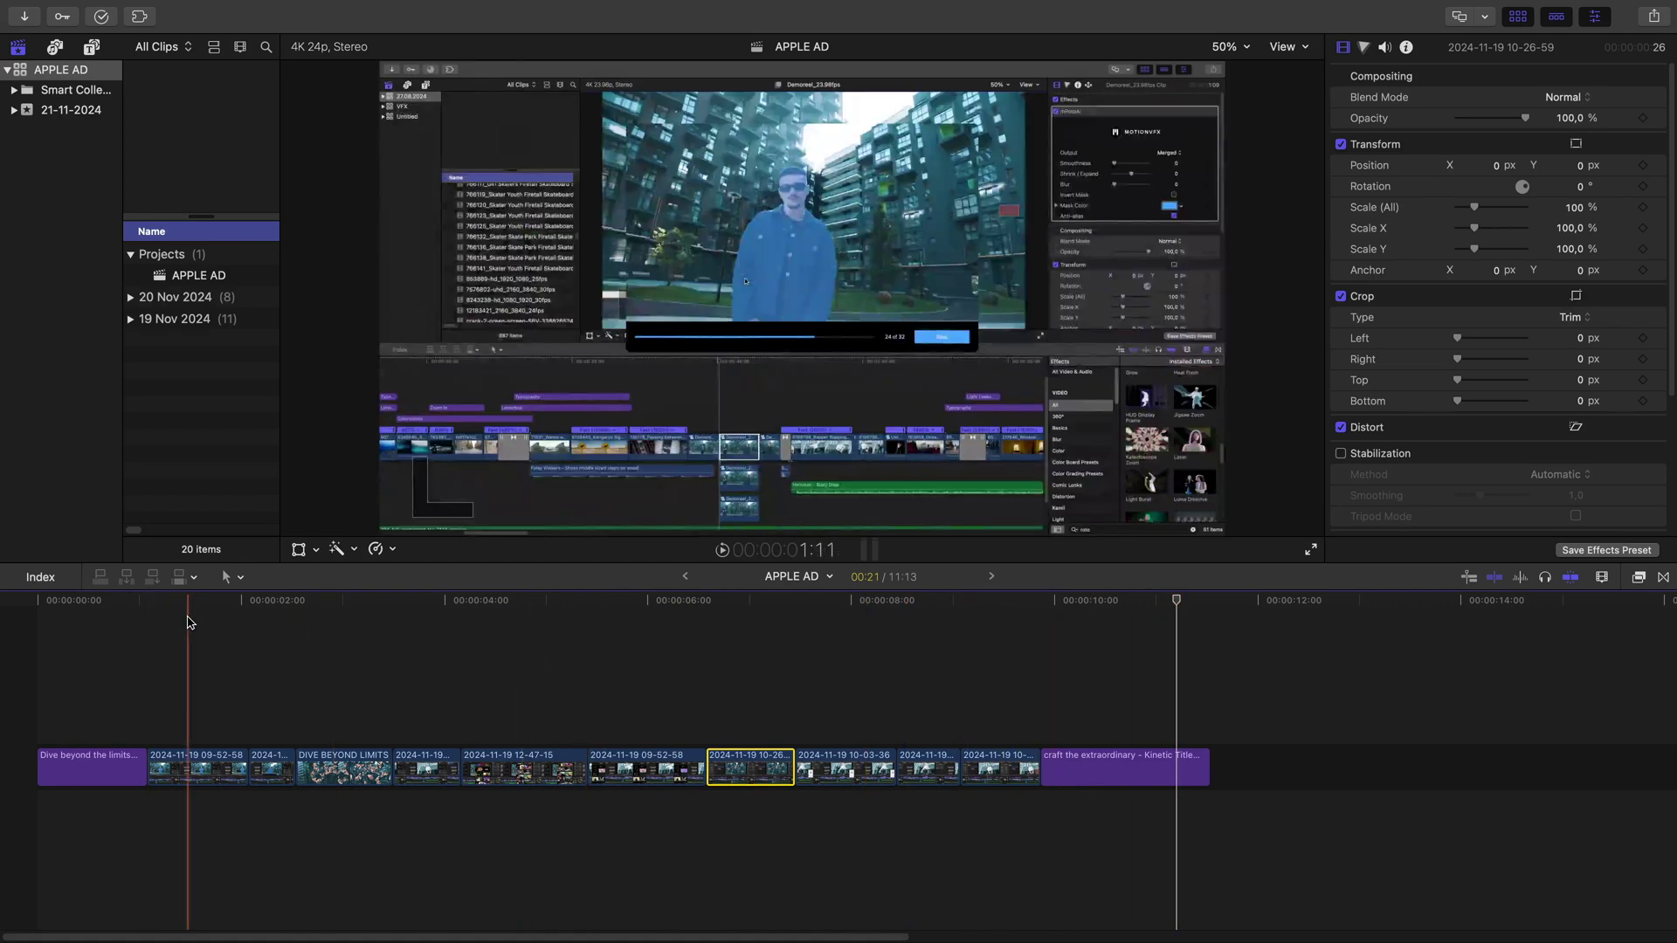
{"action": "left_click_drag", "start_coordinate": [180, 602], "coordinate": [241, 604]}
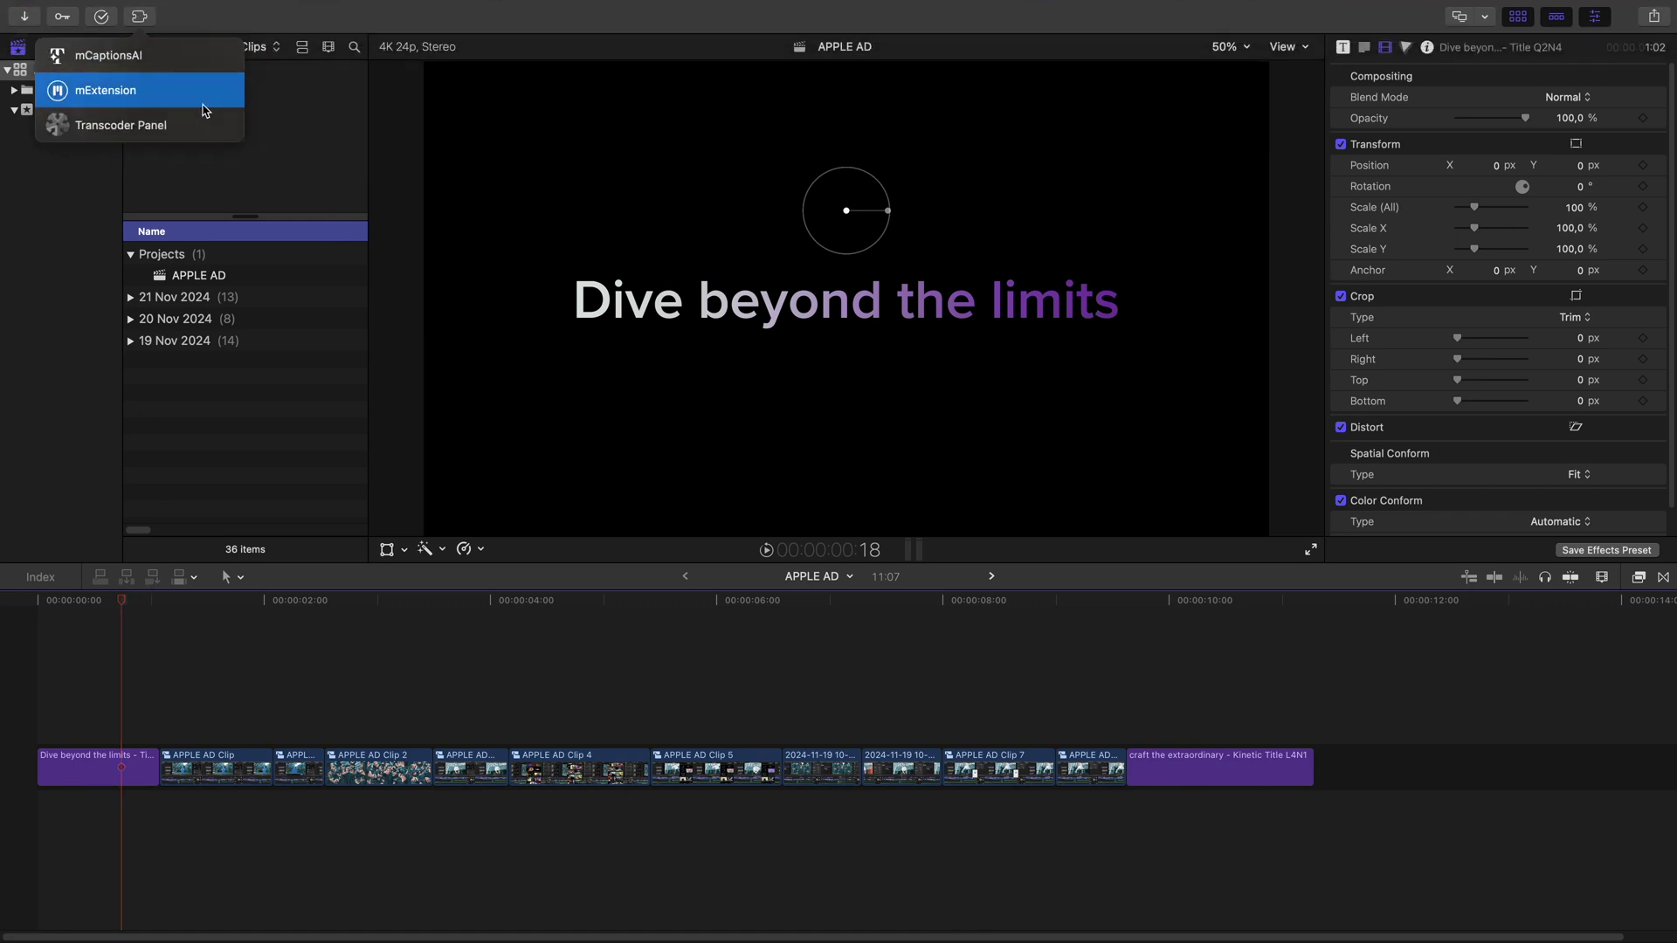
{"action": "left_click", "coordinate": [205, 98]}
{"action": "left_click", "coordinate": [1572, 70]}
{"action": "left_click", "coordinate": [1572, 124]}
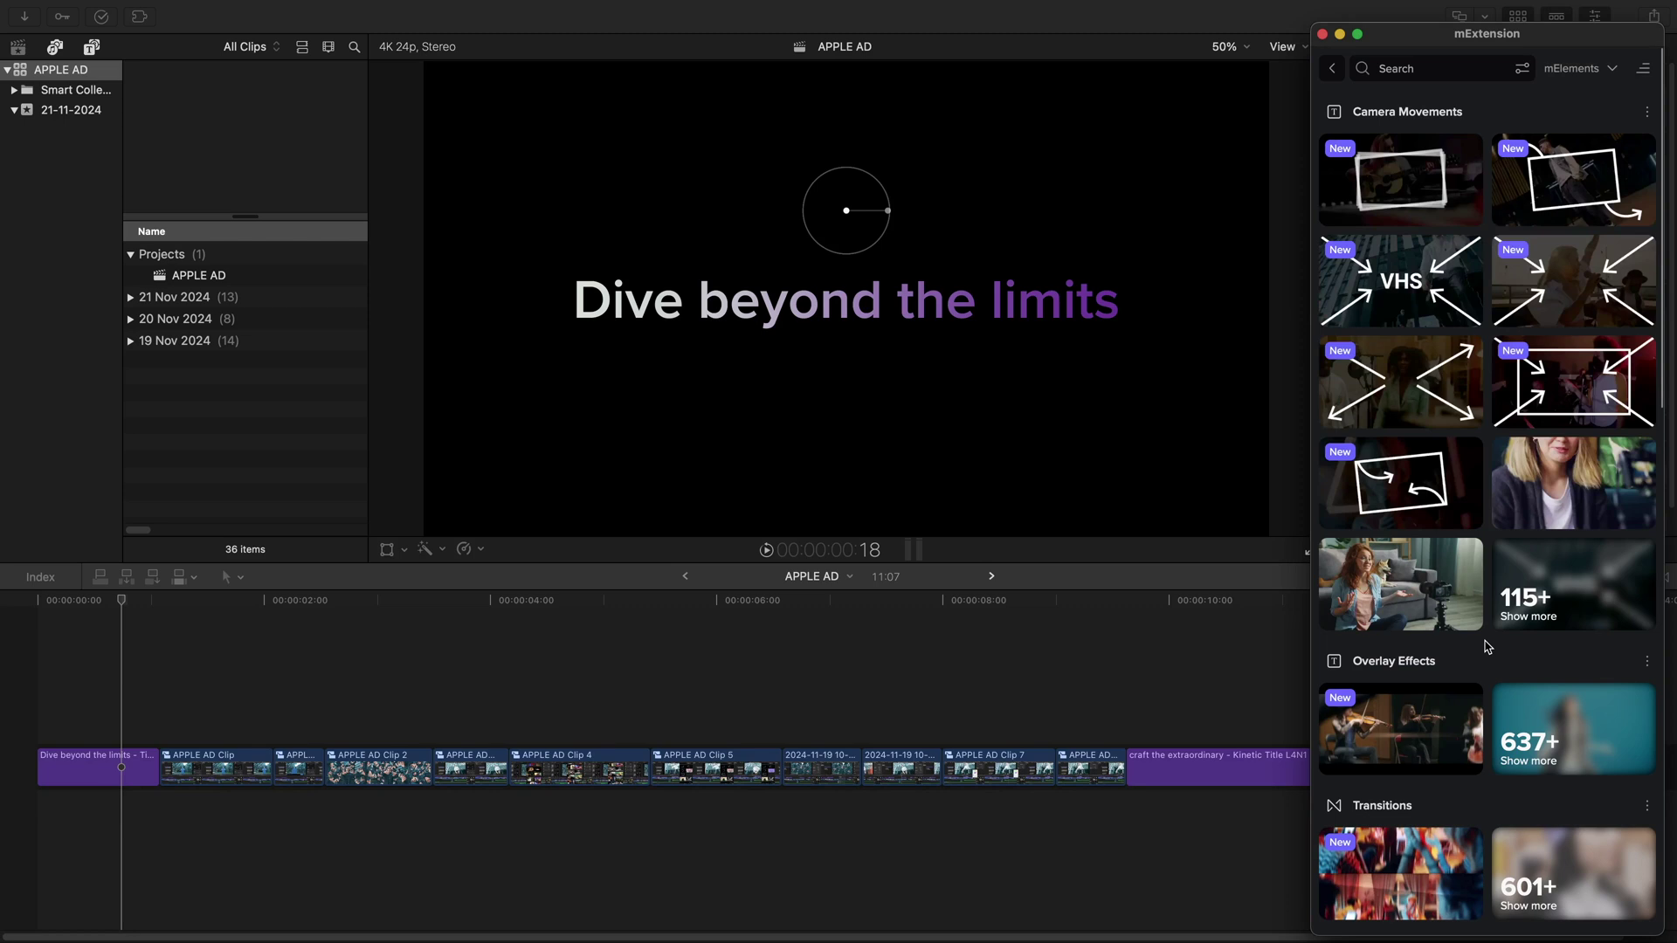
{"action": "scroll", "coordinate": [1545, 524], "scroll_direction": "down", "scroll_amount": 2}
{"action": "scroll", "coordinate": [1546, 622], "scroll_direction": "down", "scroll_amount": 10}
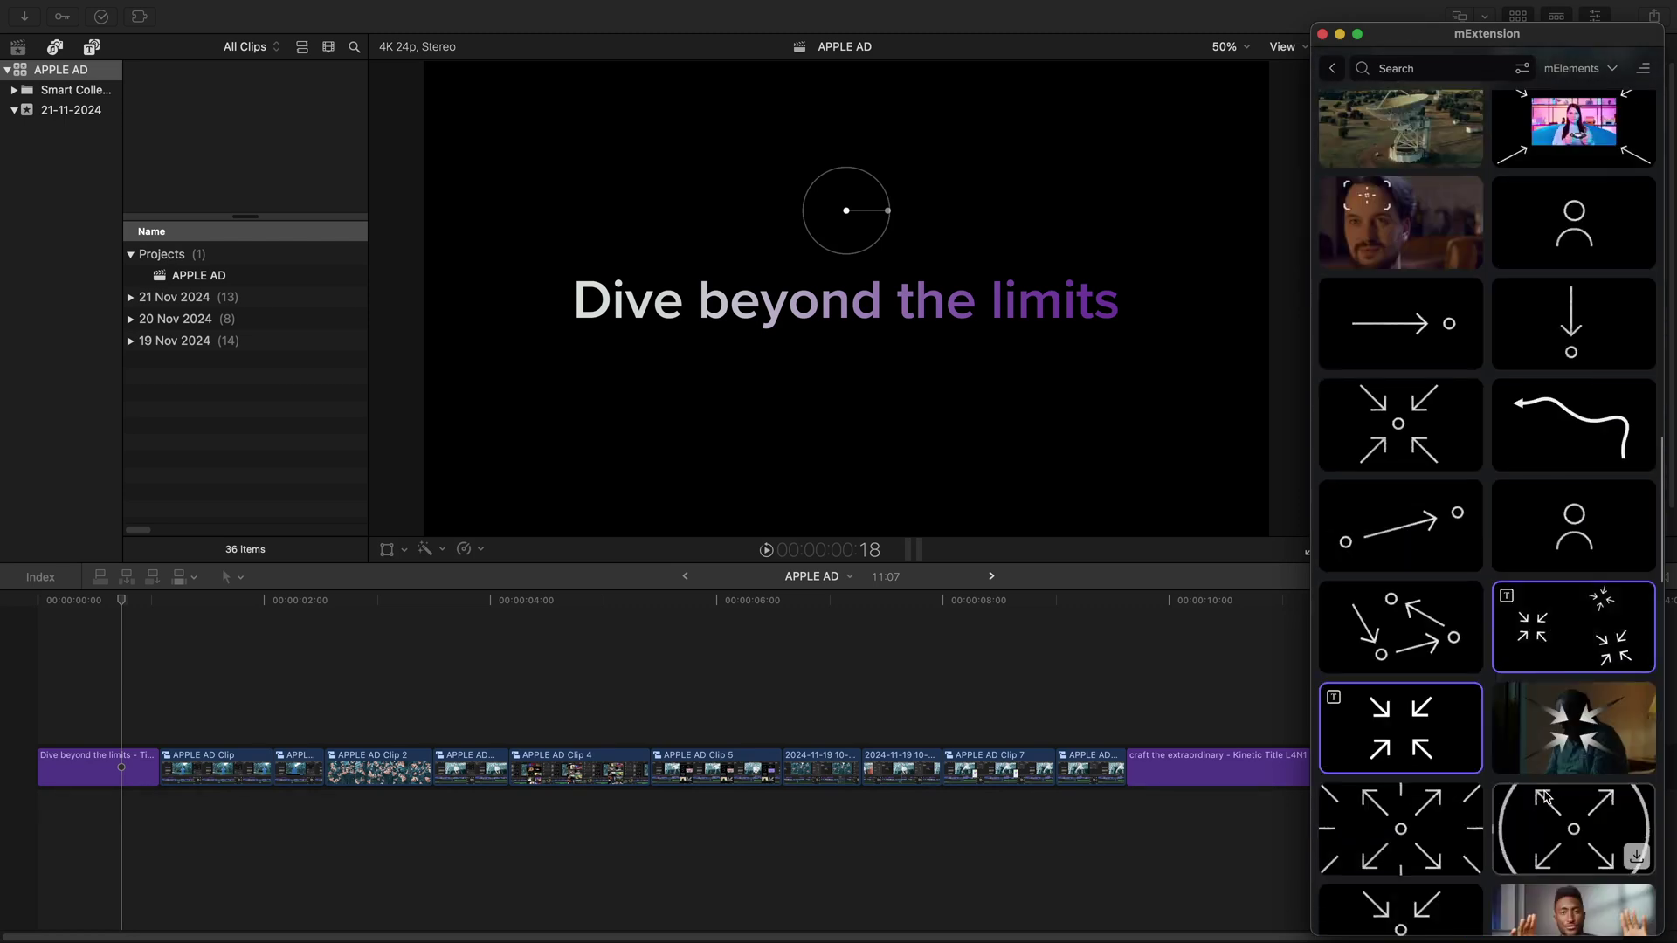
{"action": "scroll", "coordinate": [1552, 865], "scroll_direction": "down", "scroll_amount": 15}
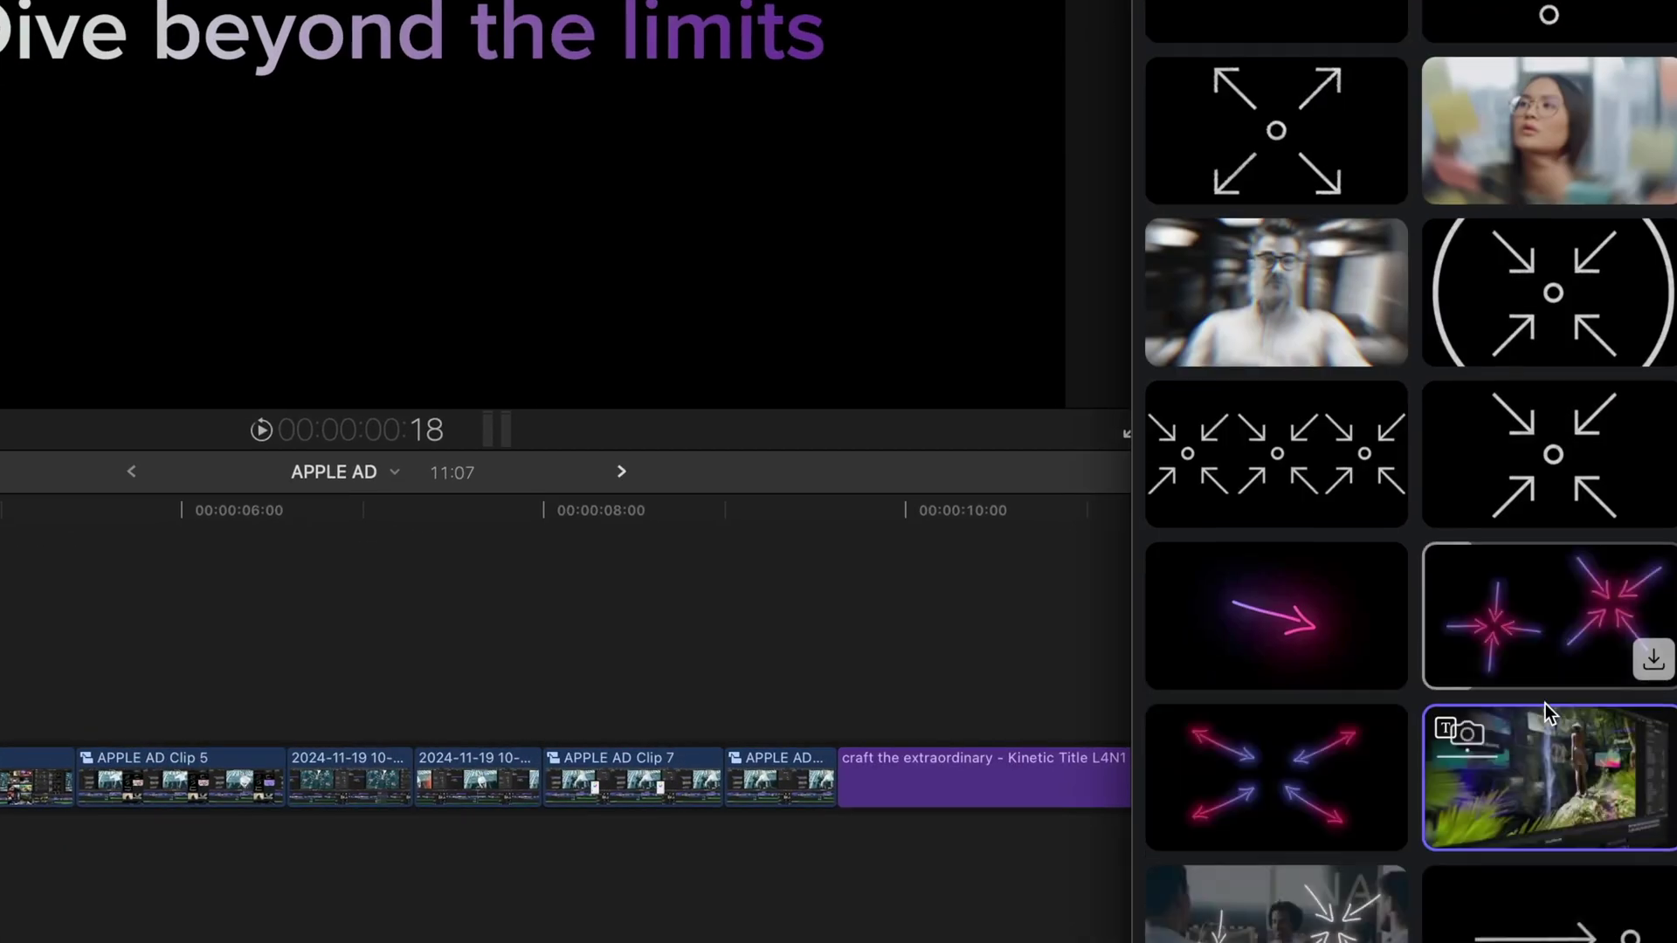
{"action": "scroll", "coordinate": [1544, 704], "scroll_direction": "down", "scroll_amount": 5}
{"action": "left_click_drag", "start_coordinate": [1559, 239], "coordinate": [420, 663]}
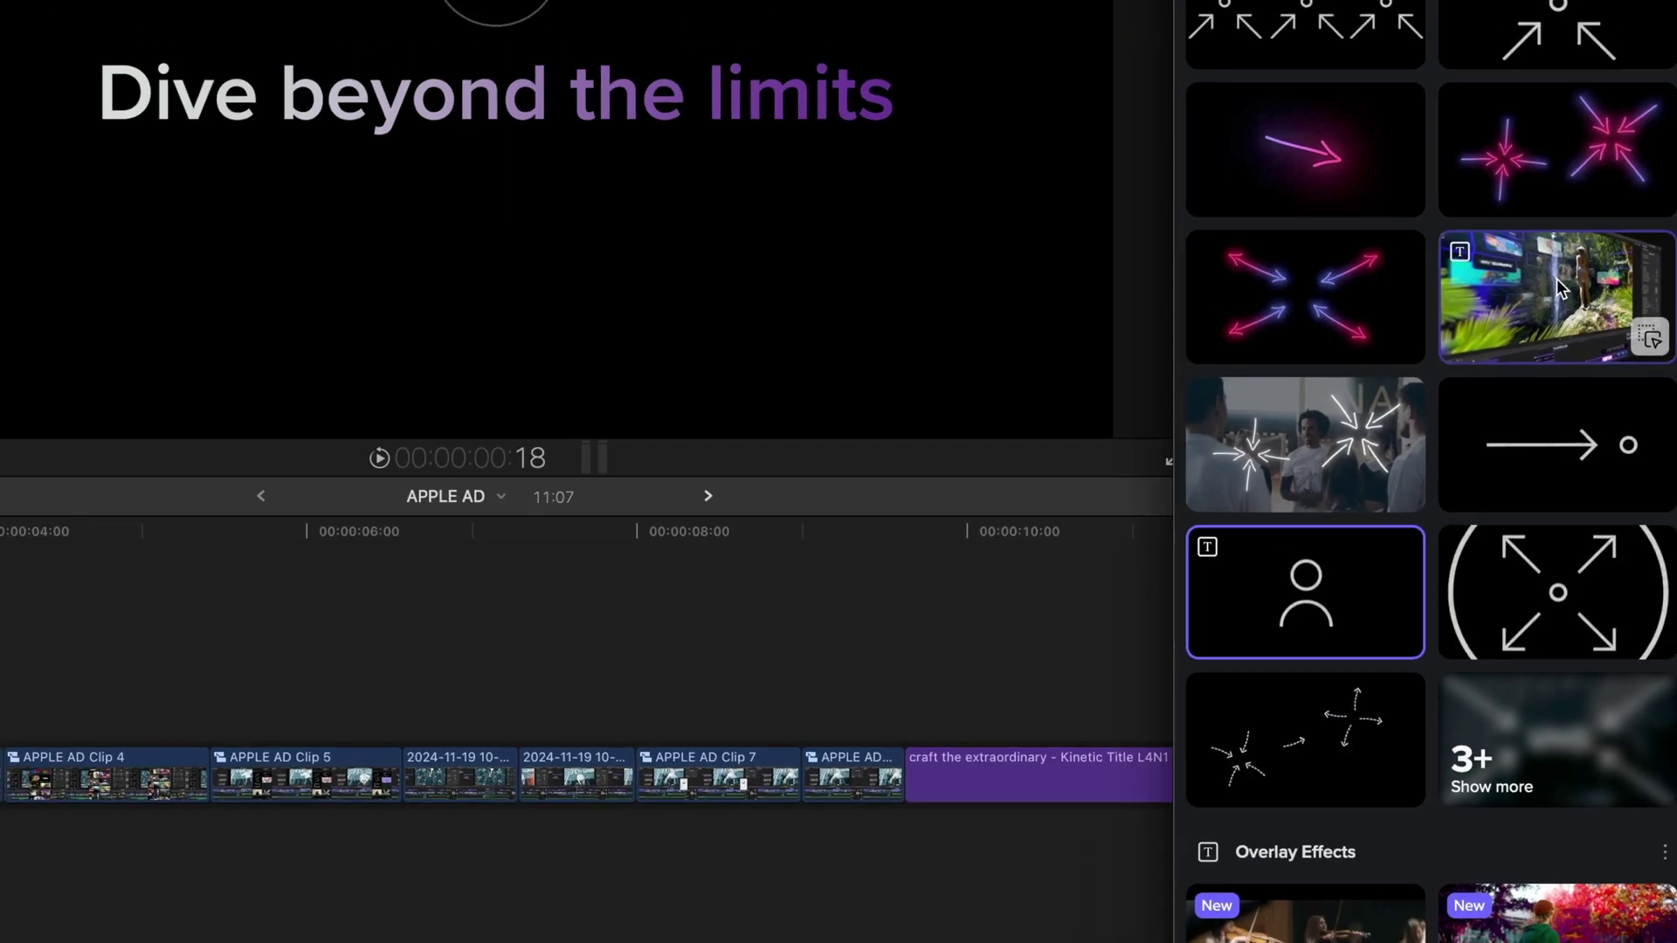
{"action": "left_click_drag", "start_coordinate": [867, 698], "coordinate": [786, 730]}
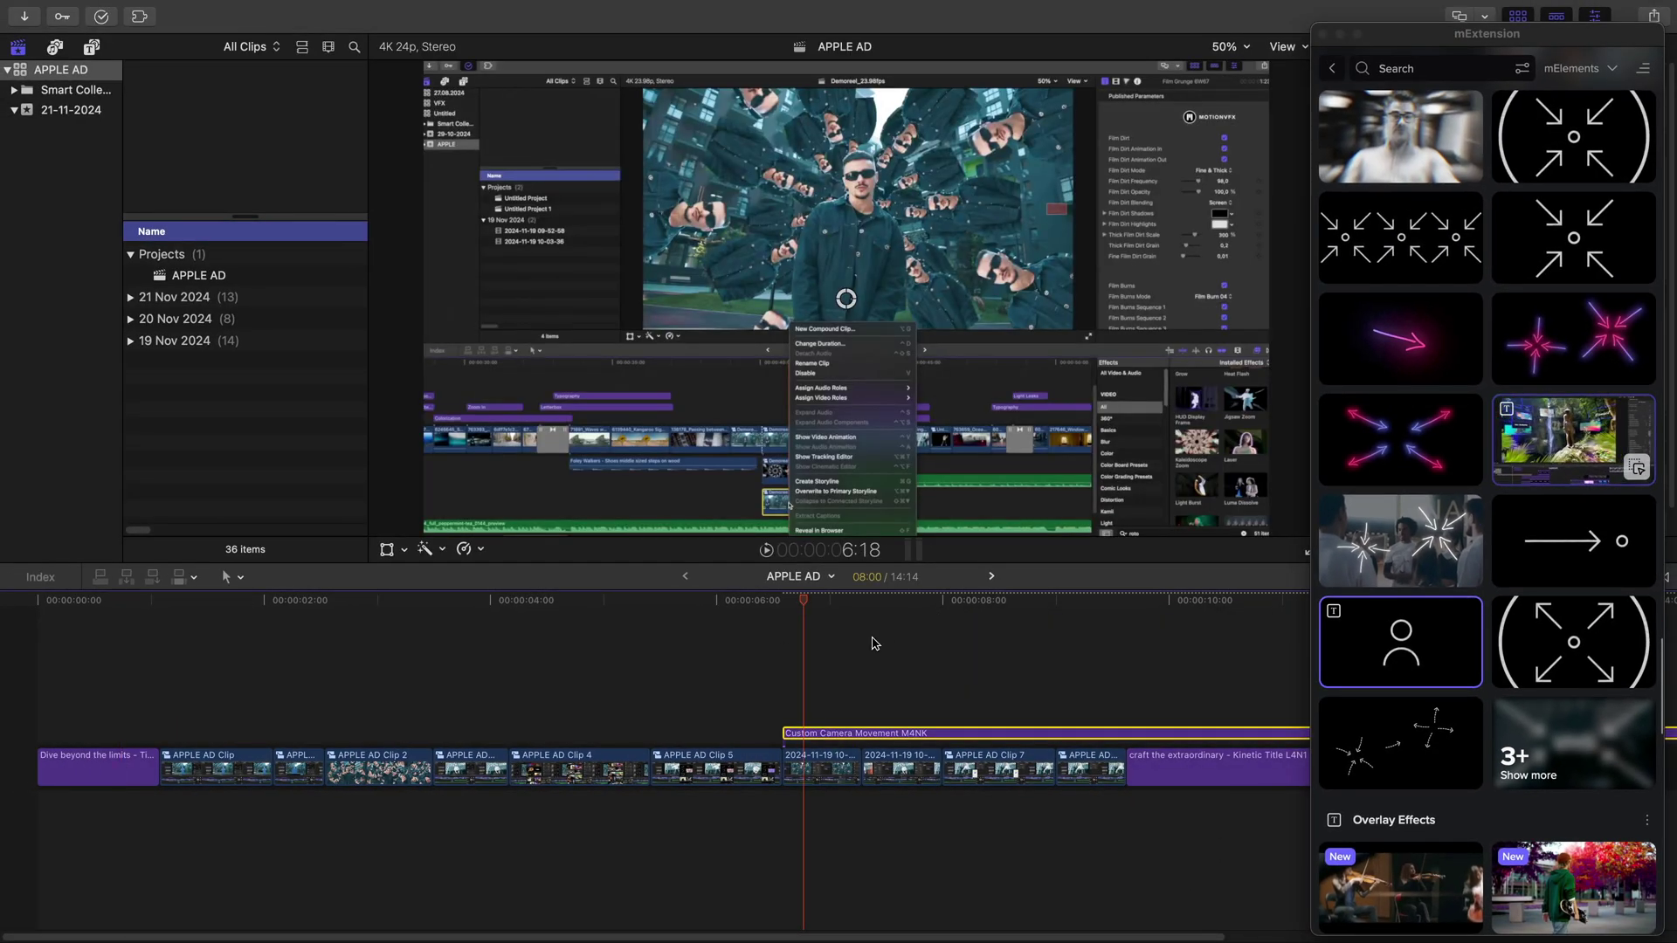
- Trim the Custom Camera Movement title to the length of the clip beneath it and turn off its In and Out Animation
{"action": "key", "text": "super+minus"}
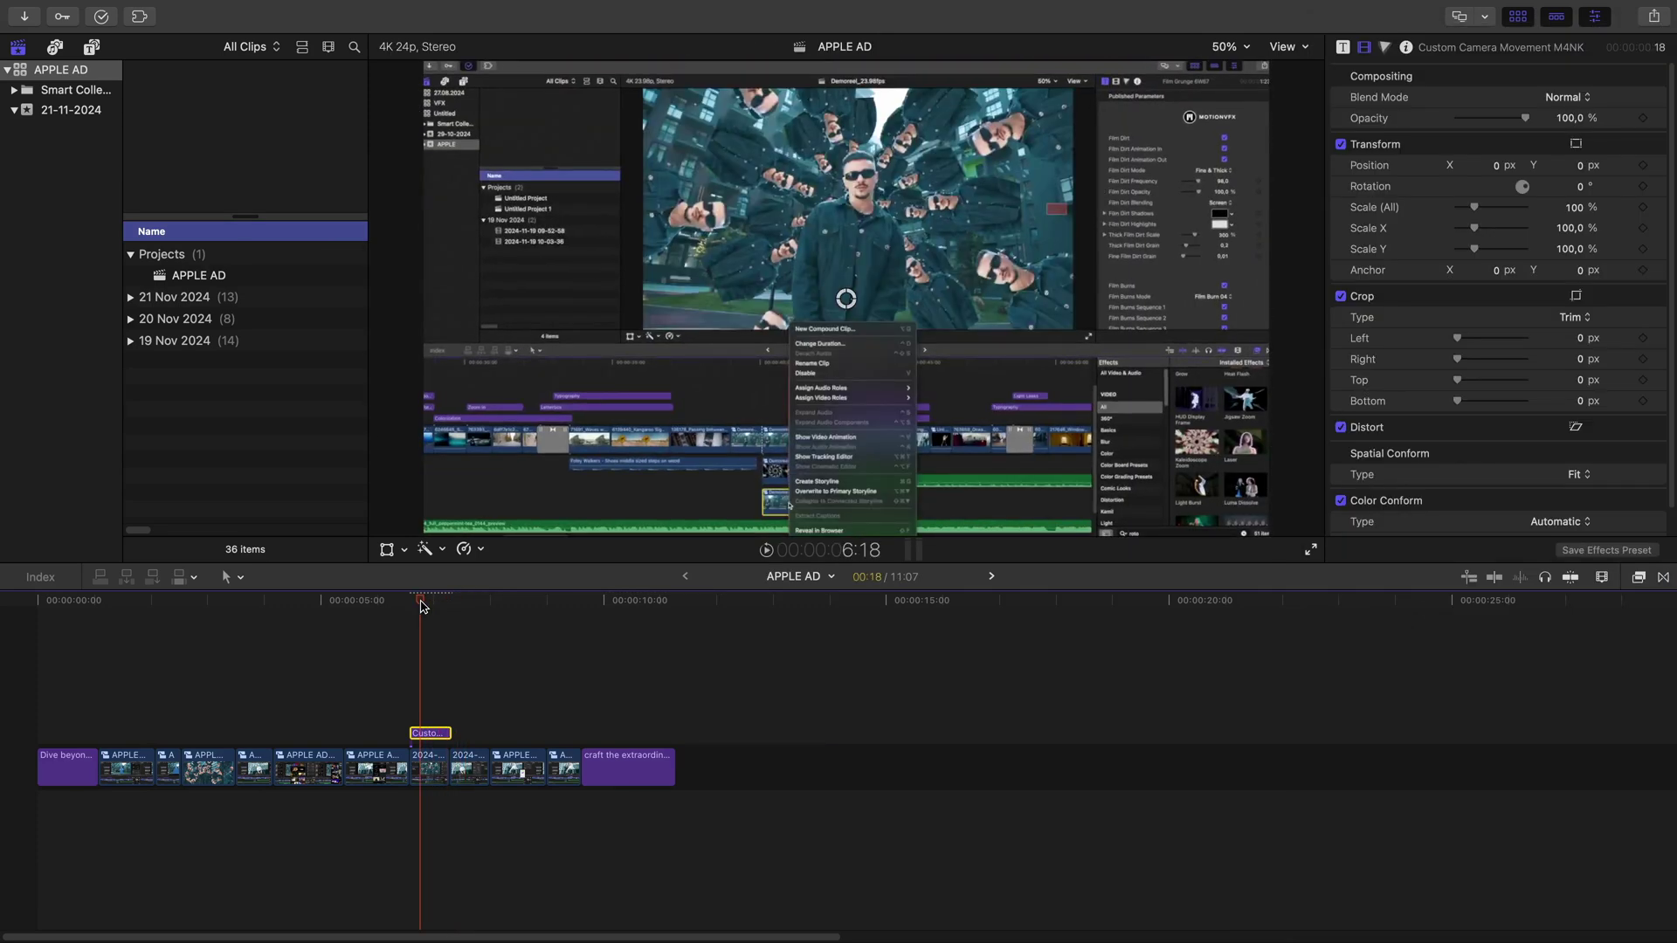
{"action": "left_click_drag", "start_coordinate": [436, 602], "coordinate": [412, 603]}
{"action": "left_click", "coordinate": [1343, 47]}
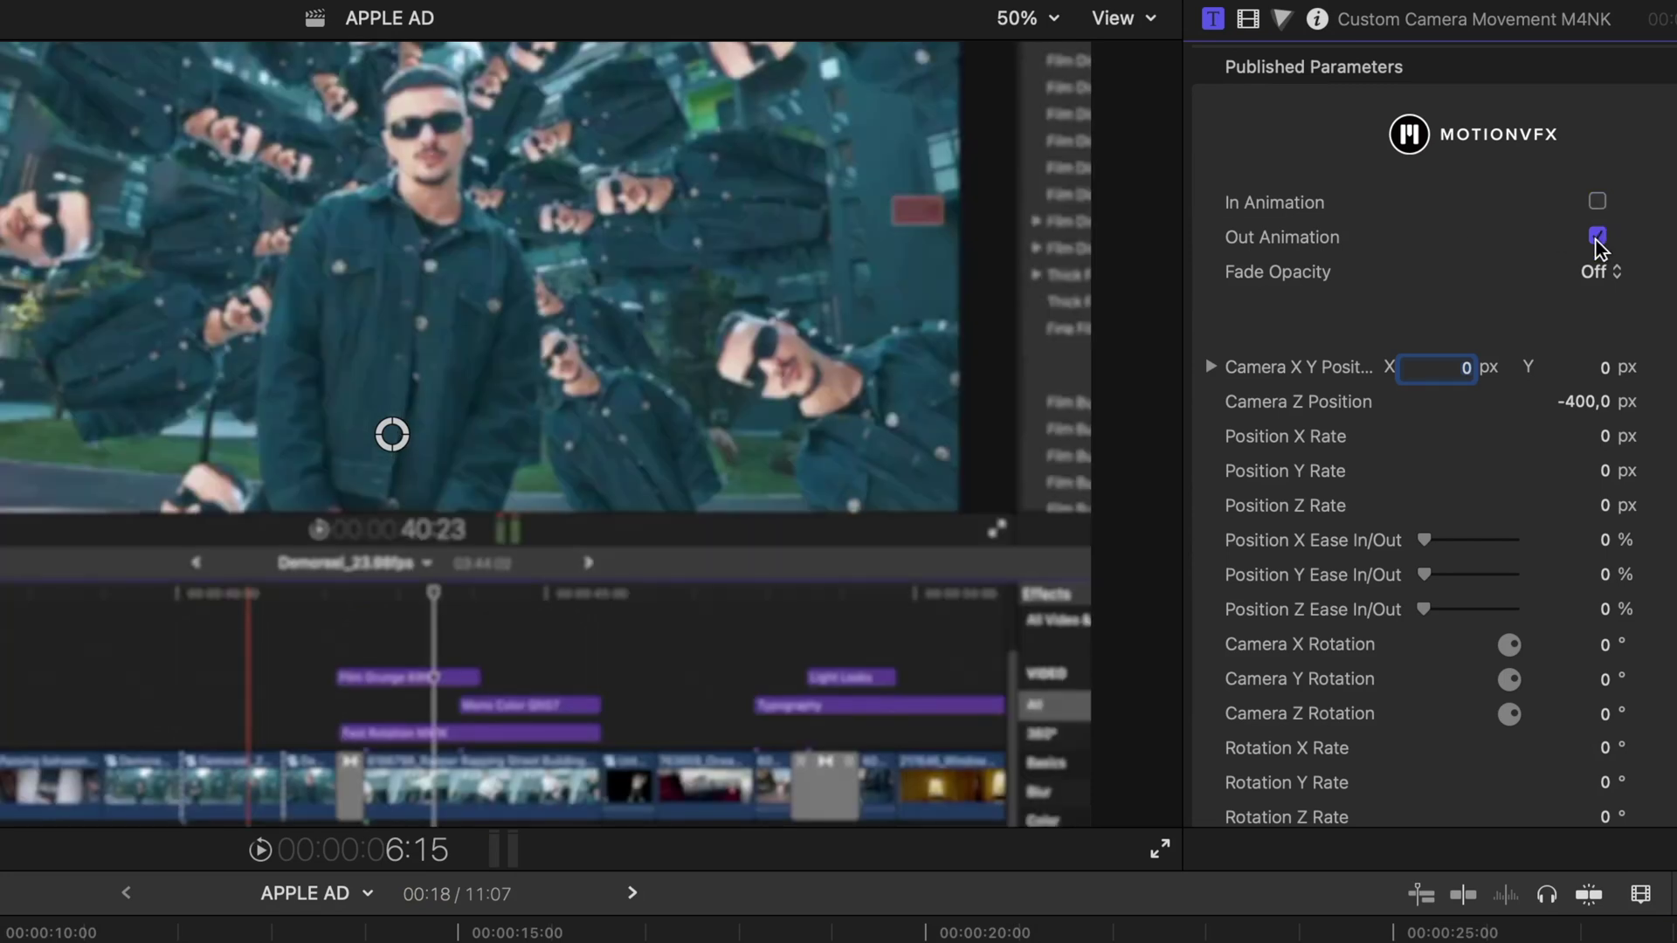
{"action": "left_click", "coordinate": [1597, 236]}
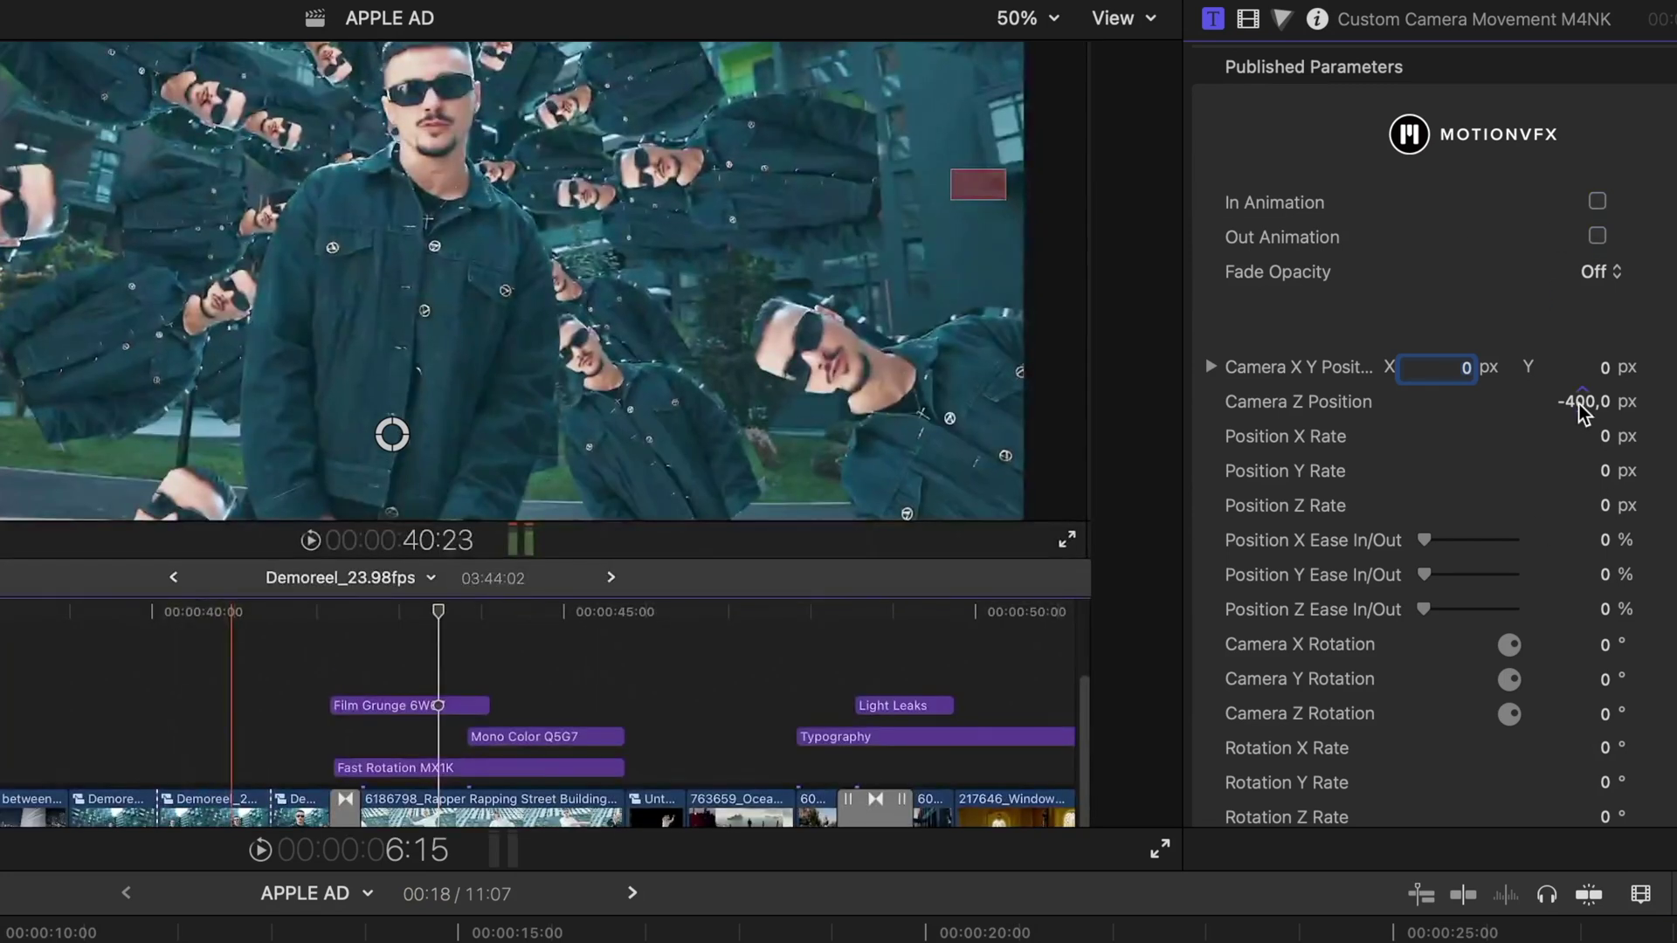
- Set the camera movement's Camera Z Position to -496 px and Camera X Rotation to 45°
{"action": "left_click_drag", "start_coordinate": [1580, 408], "coordinate": [1538, 453]}
{"action": "left_click", "coordinate": [17, 940]}
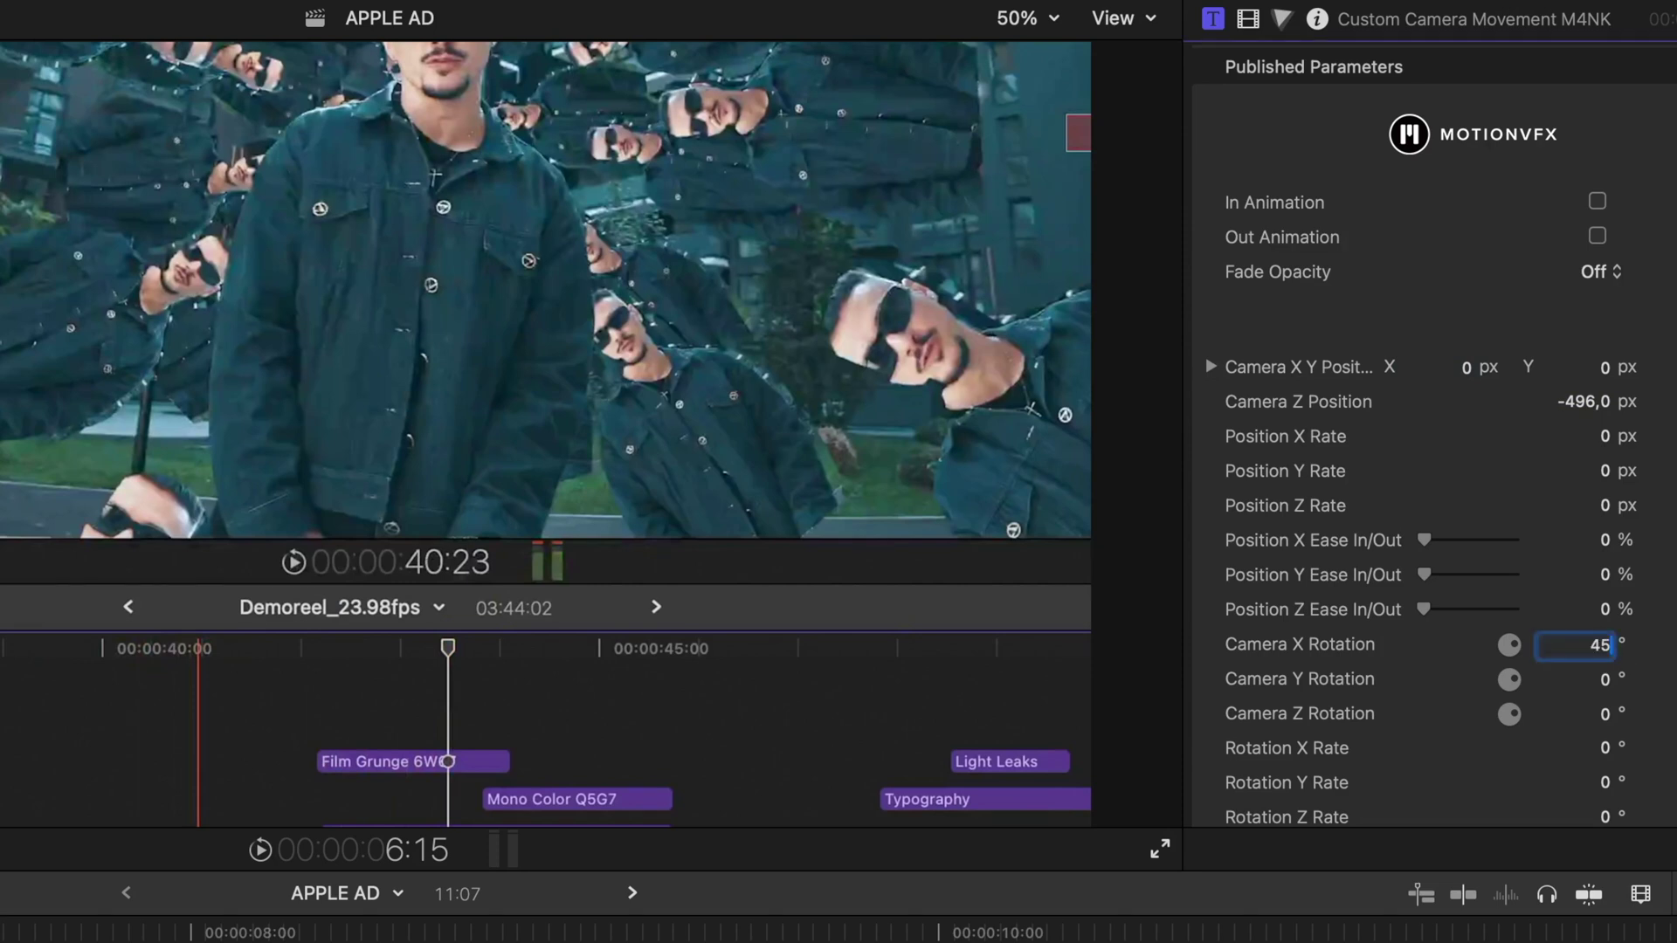
{"action": "key", "text": "Return"}
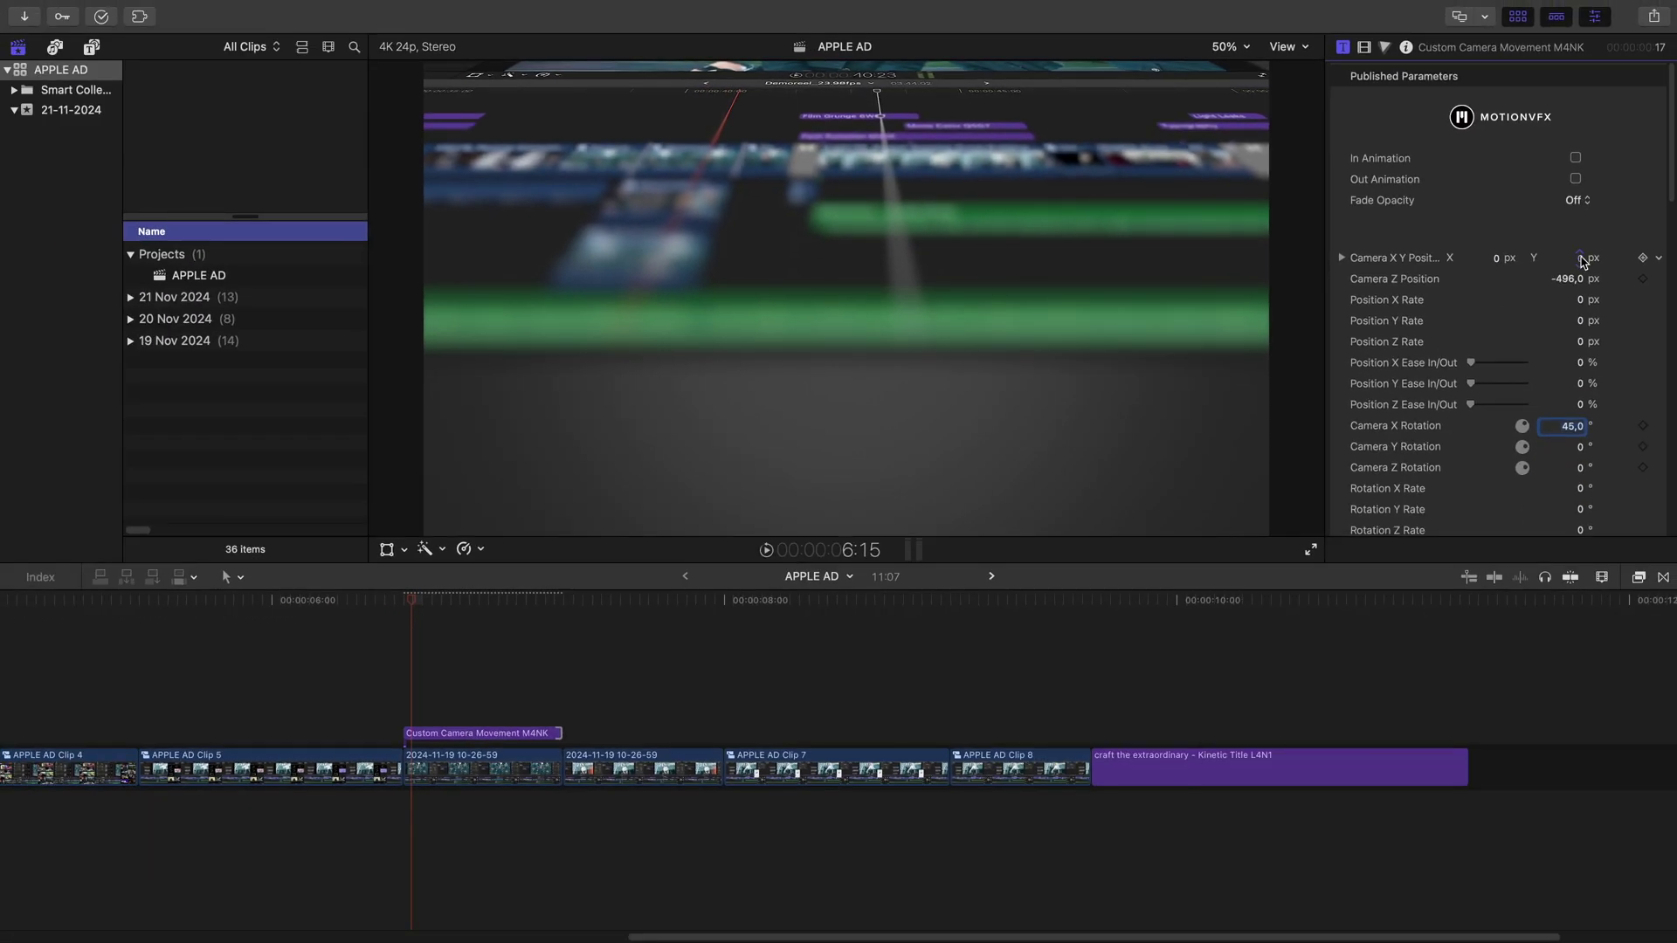
- Set the Camera Y Position to about 0,16 px and add a position keyframe near the start of the title
{"action": "left_click_drag", "start_coordinate": [1582, 260], "coordinate": [1582, 255]}
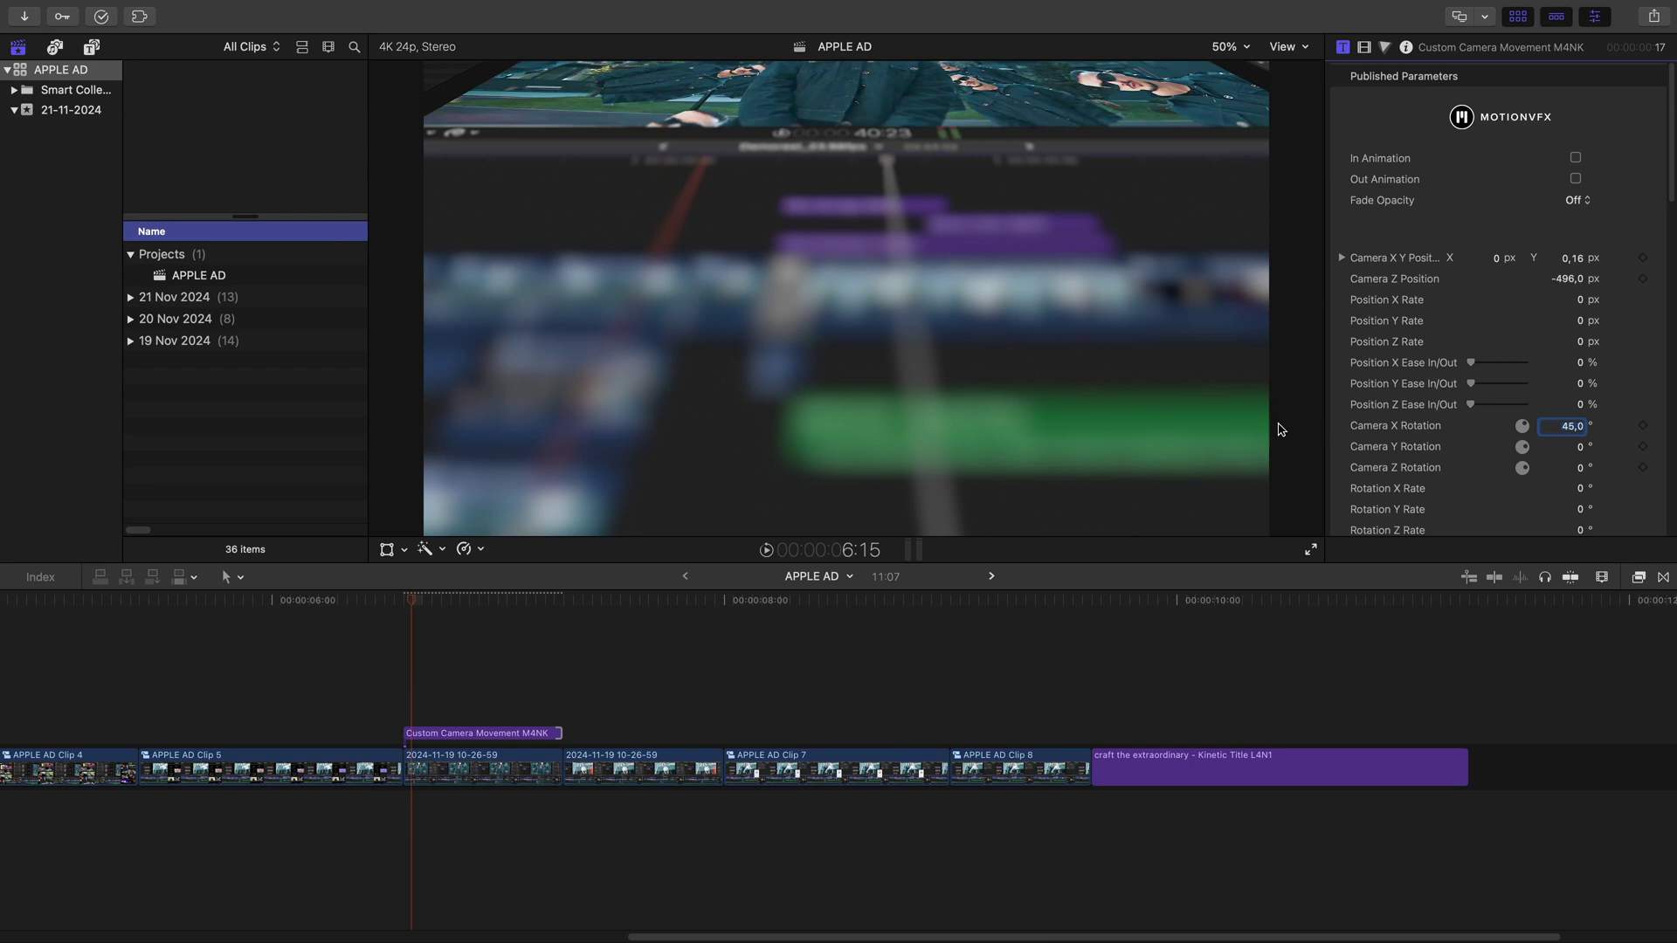
{"action": "key", "text": "Up"}
{"action": "left_click", "coordinate": [1661, 255]}
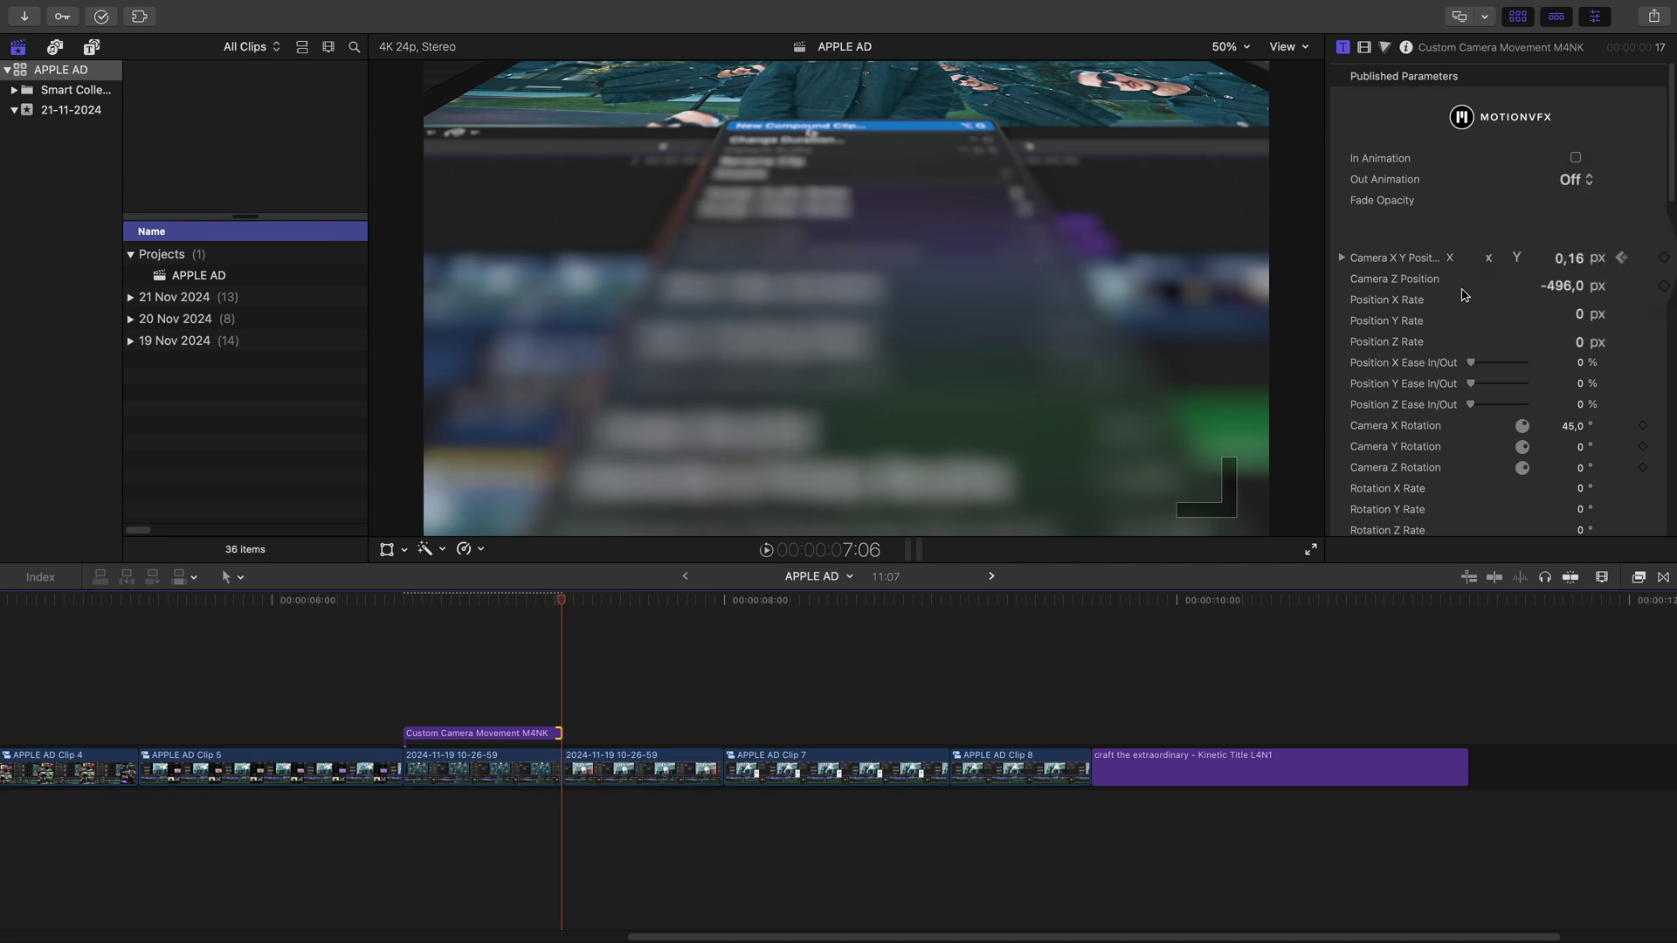
- Change the Camera Y Position near the end of the title to animate the camera, and preview the movement from its start
{"action": "left_click", "coordinate": [552, 603]}
{"action": "left_click_drag", "start_coordinate": [1569, 258], "coordinate": [1569, 210]}
{"action": "left_click_drag", "start_coordinate": [552, 603], "coordinate": [406, 602]}
{"action": "key", "text": "space"}
{"action": "key", "text": "space"}
{"action": "key", "text": "space"}
{"action": "left_click", "coordinate": [406, 603]}
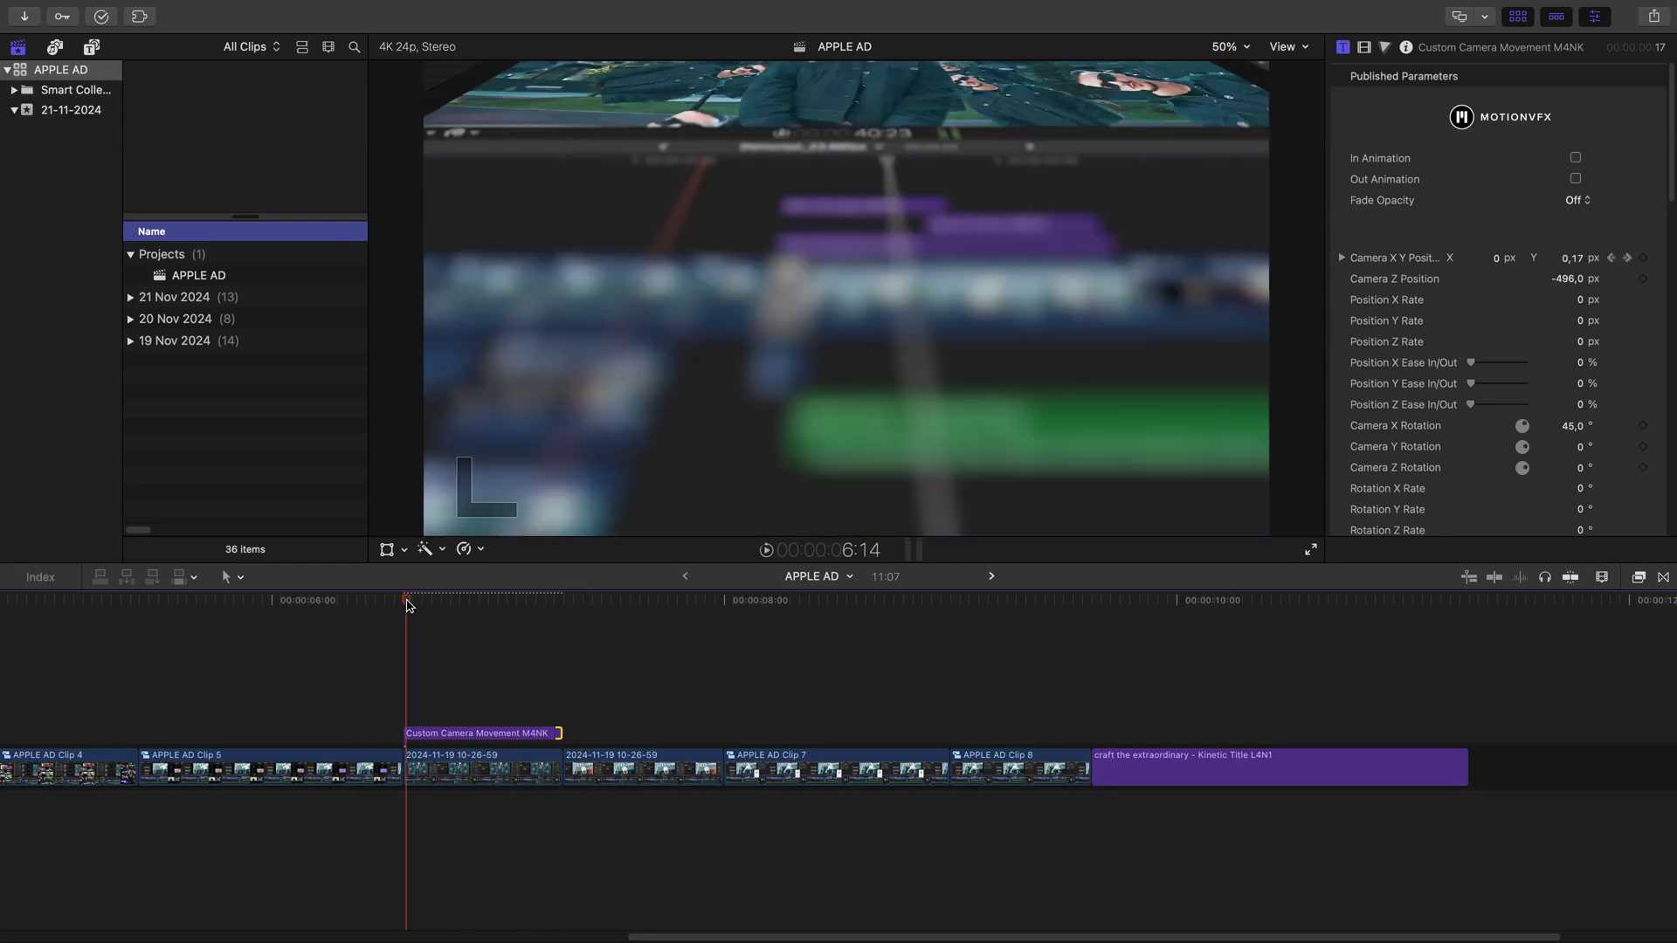
- Keyframe the DOF Blur Amount at the start of the camera movement and set it to 0 at 7:06
{"action": "scroll", "coordinate": [1627, 363], "scroll_direction": "down", "scroll_amount": 5}
{"action": "left_click", "coordinate": [1642, 356]}
{"action": "left_click_drag", "start_coordinate": [399, 601], "coordinate": [557, 602]}
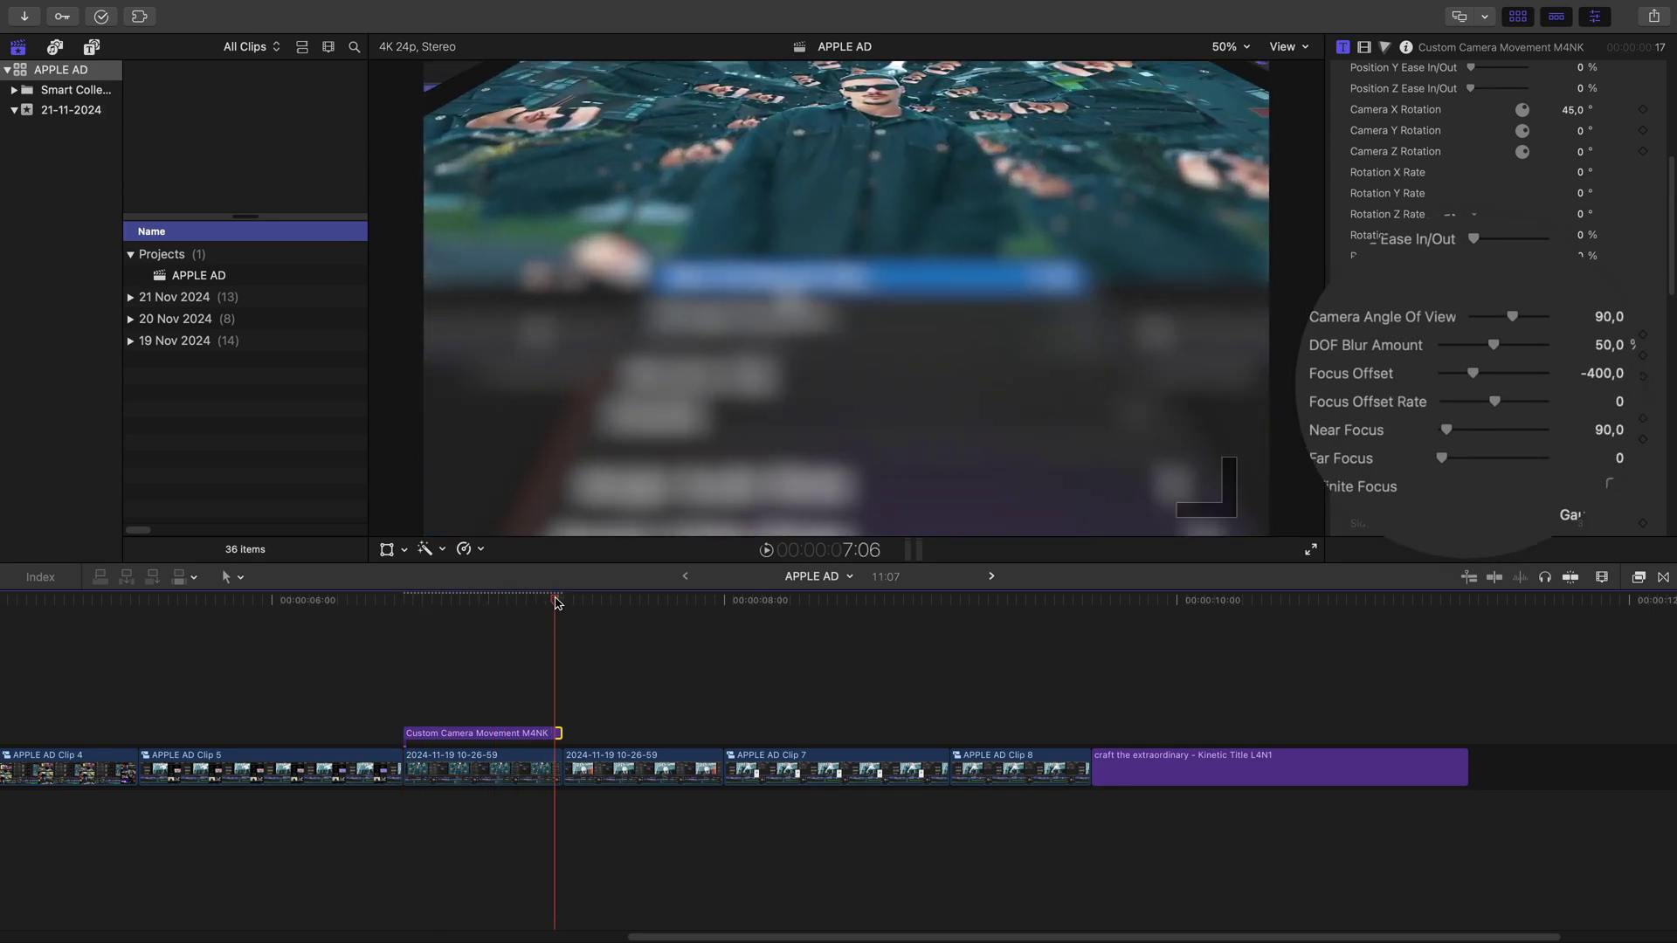
{"action": "left_click_drag", "start_coordinate": [1539, 360], "coordinate": [1471, 356]}
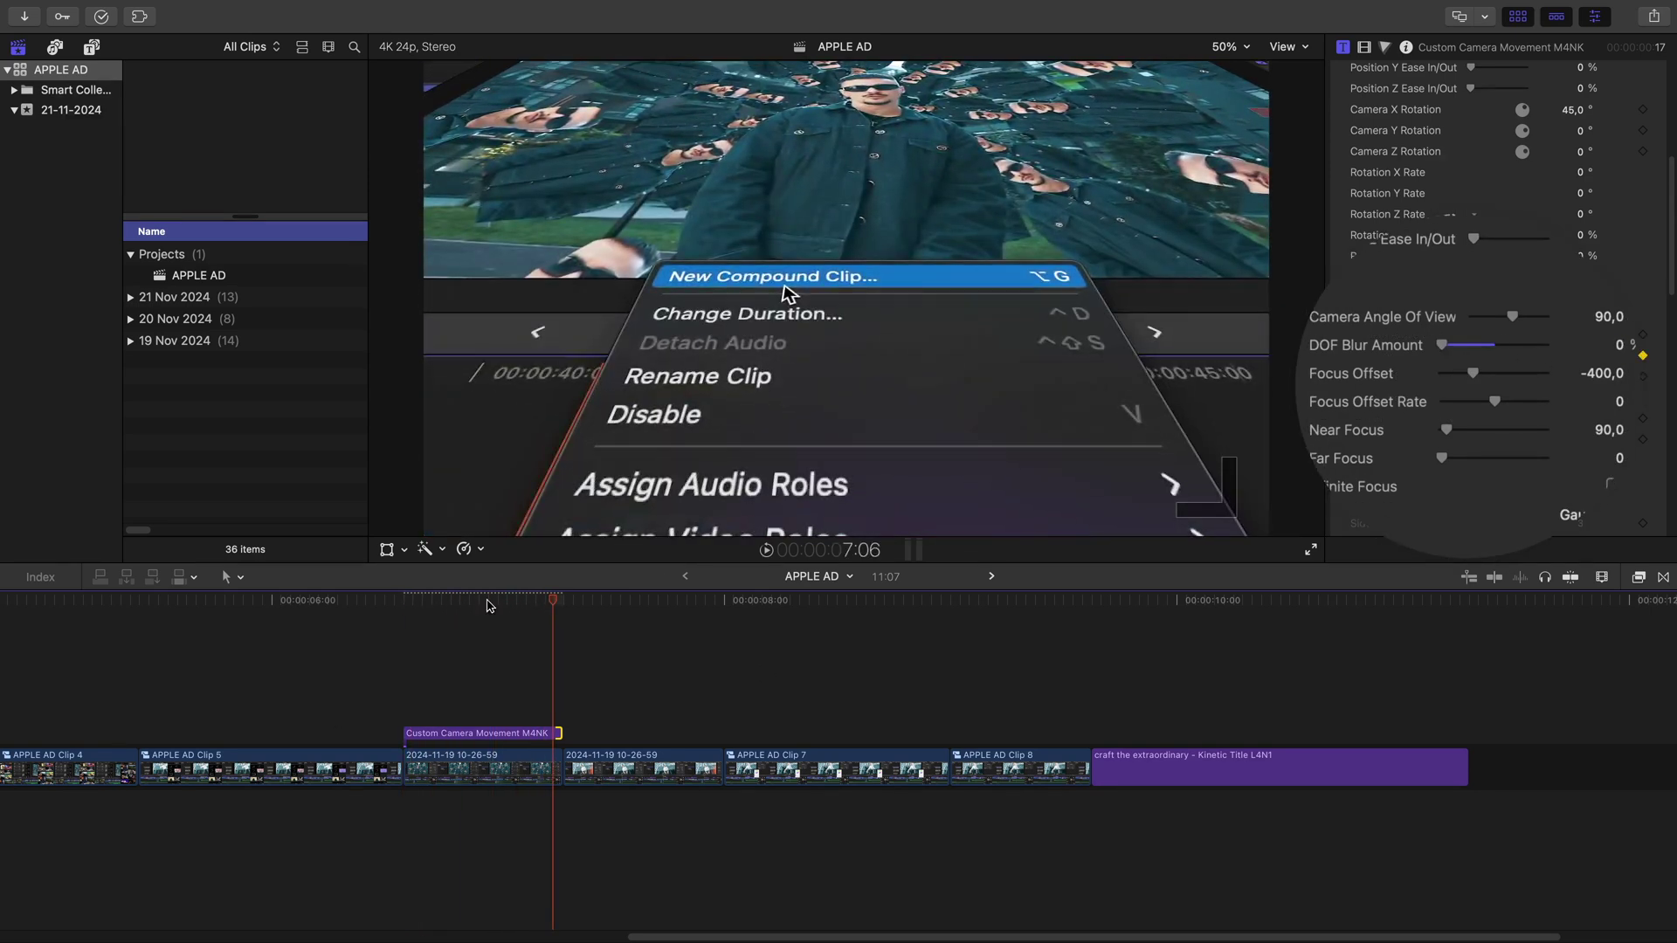
- Lower the DOF Blur Amount to about 8,42 % at 6:16 and check the start of the camera movement
{"action": "left_click", "coordinate": [450, 602]}
{"action": "left_click_drag", "start_coordinate": [449, 610], "coordinate": [427, 614]}
{"action": "left_click_drag", "start_coordinate": [1488, 346], "coordinate": [1451, 356]}
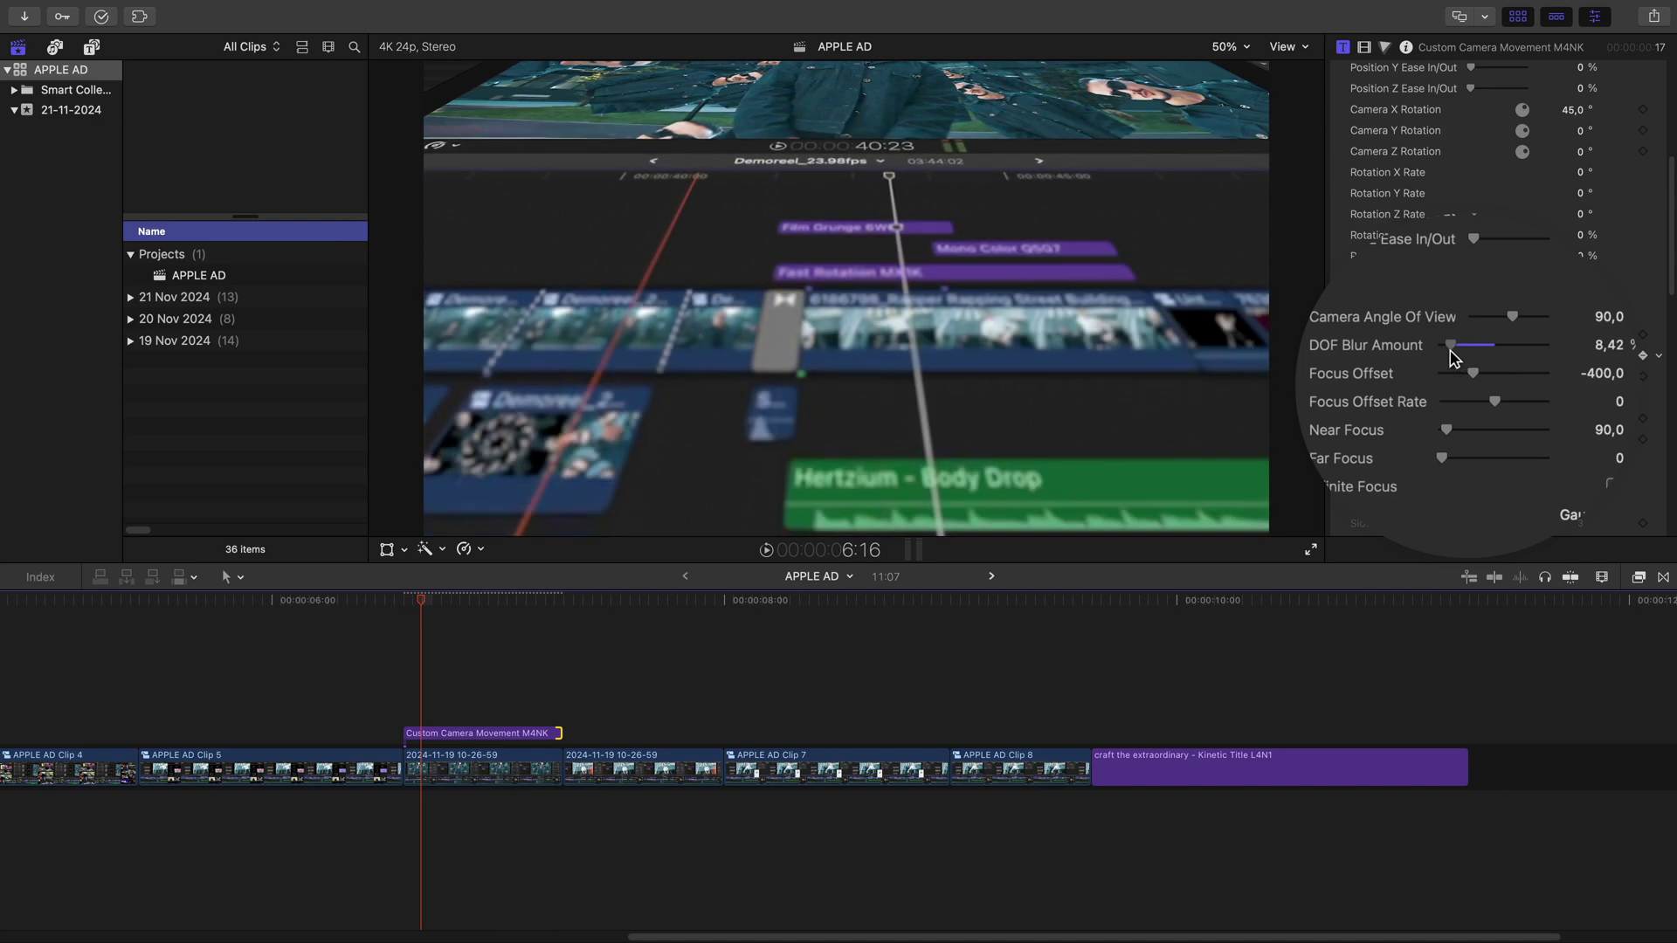
{"action": "mouse_move", "coordinate": [434, 608]}
{"action": "left_mouse_down"}
{"action": "mouse_move", "coordinate": [475, 610]}
{"action": "mouse_move", "coordinate": [409, 605]}
{"action": "left_mouse_up"}
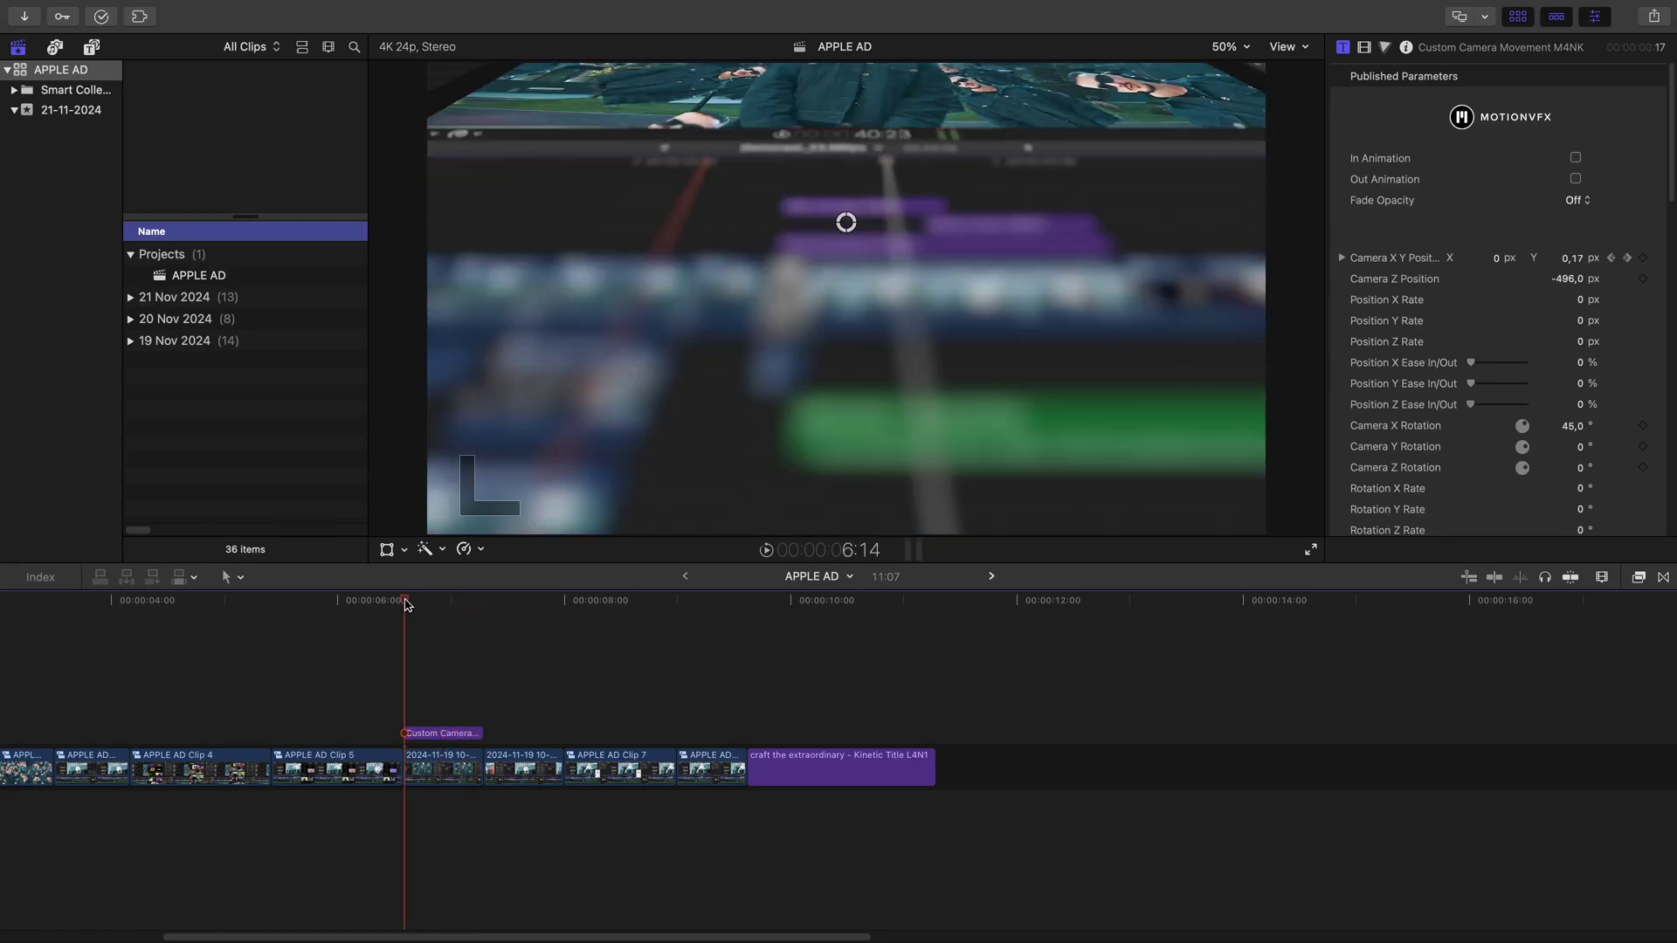
- Search mExtension for "rectangular selection"
{"action": "left_click", "coordinate": [140, 16]}
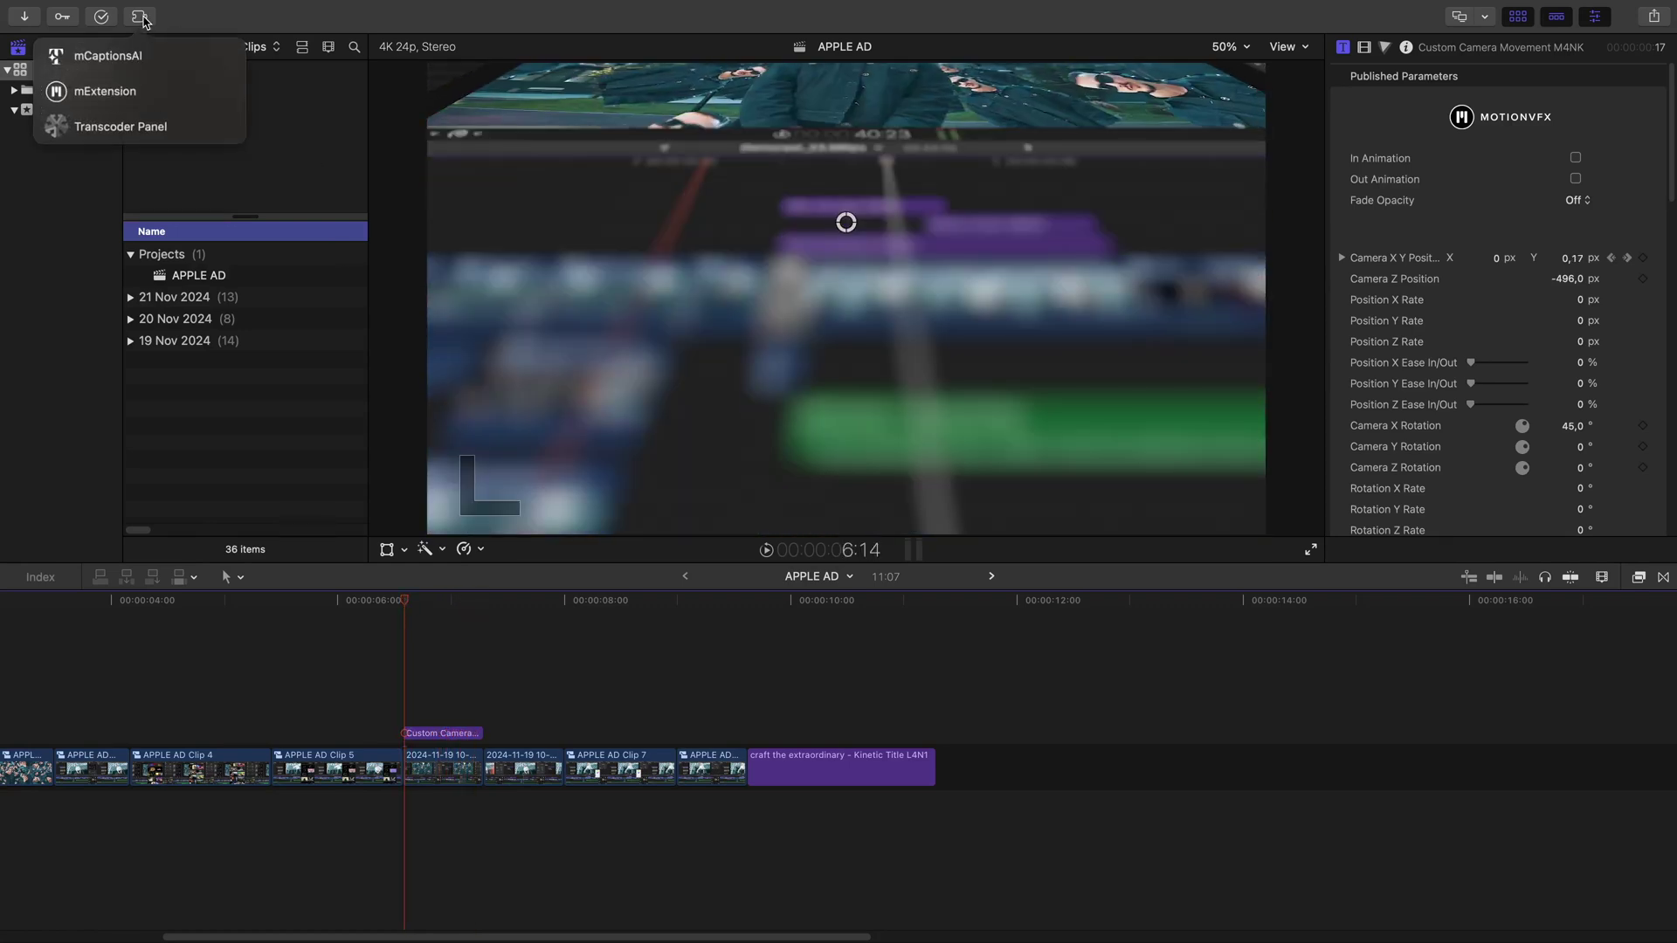
{"action": "left_click", "coordinate": [96, 86]}
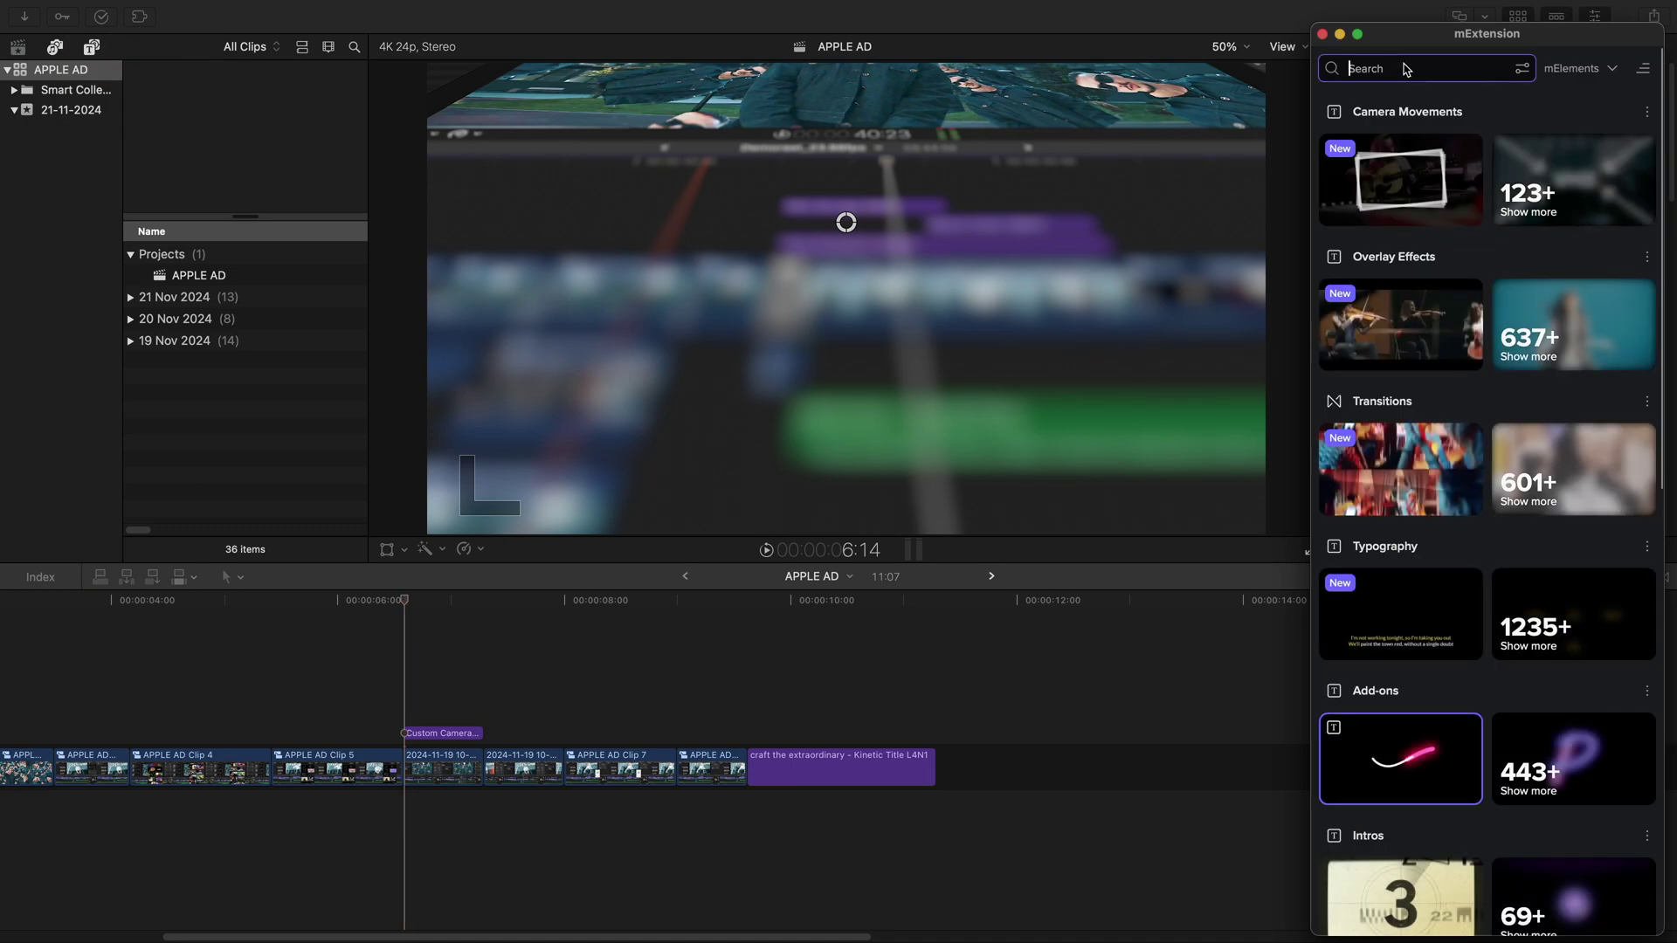
{"action": "left_click", "coordinate": [1405, 69]}
{"action": "type", "text": "rectangular selection"}
{"action": "key", "text": "Return"}
- Expand the search results and add the pink-purple Rectangle Selection title at 6:14, between the clip and the camera movement
{"action": "left_click", "coordinate": [1568, 333]}
{"action": "scroll", "coordinate": [1577, 524], "scroll_direction": "down", "scroll_amount": 3}
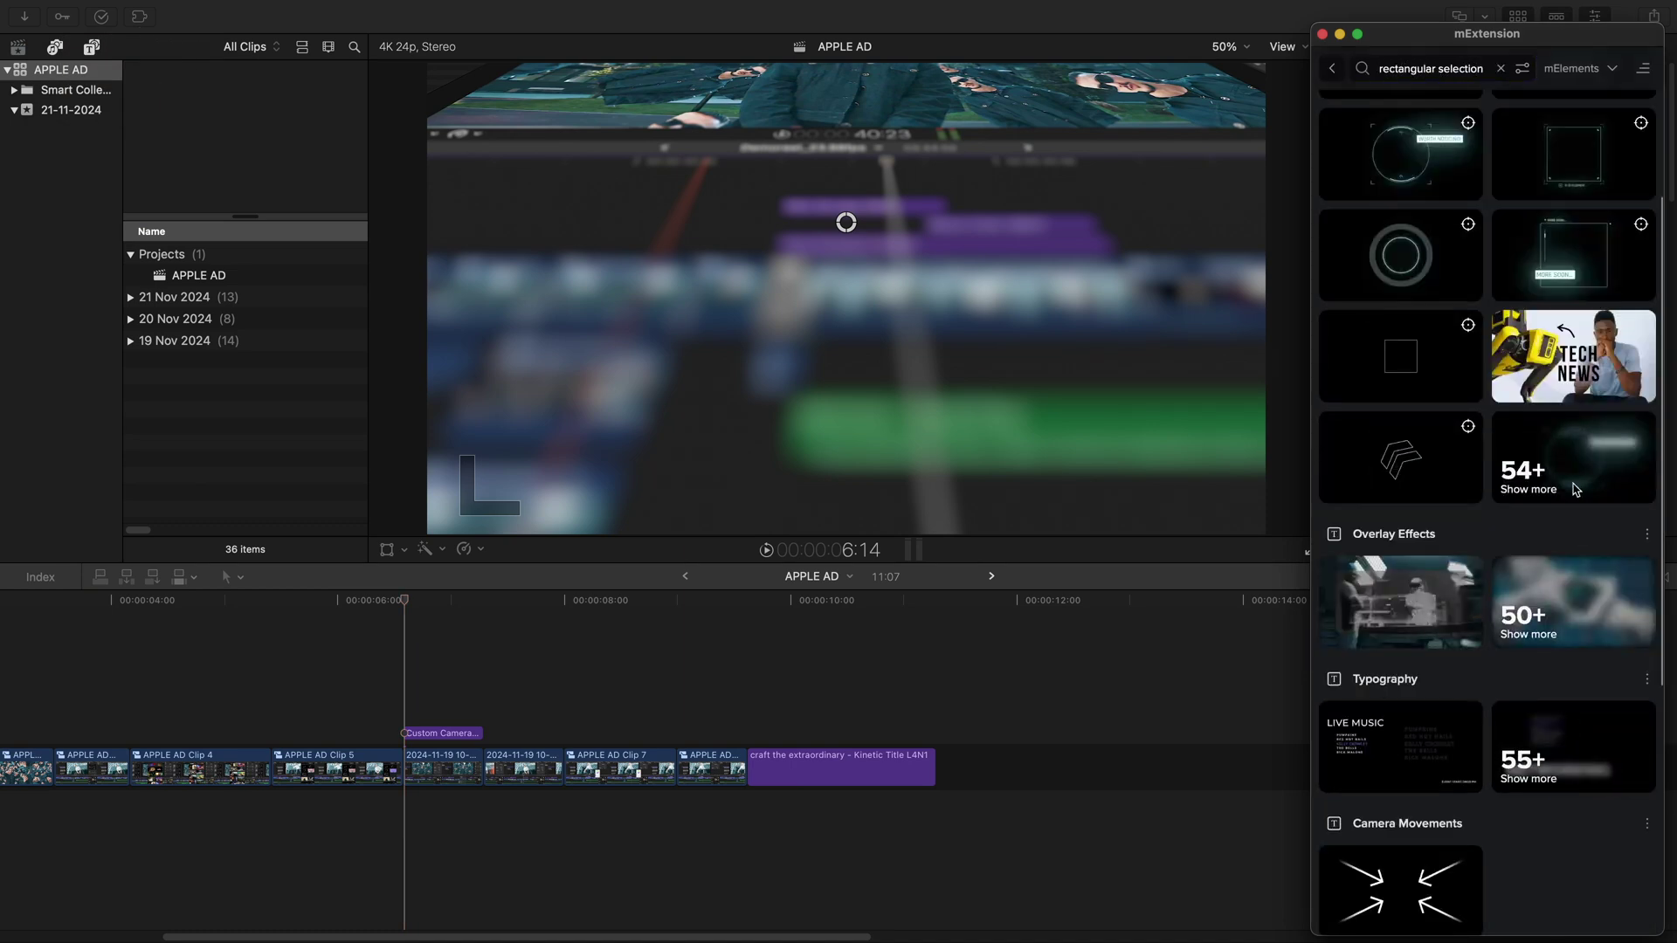
{"action": "left_click", "coordinate": [1576, 480]}
{"action": "scroll", "coordinate": [1576, 559], "scroll_direction": "down", "scroll_amount": 2}
{"action": "left_click", "coordinate": [1574, 675]}
{"action": "scroll", "coordinate": [1573, 677], "scroll_direction": "down", "scroll_amount": 4}
{"action": "left_click", "coordinate": [1569, 681]}
{"action": "scroll", "coordinate": [1567, 682], "scroll_direction": "down", "scroll_amount": 4}
{"action": "left_click", "coordinate": [1566, 684]}
{"action": "scroll", "coordinate": [1571, 646], "scroll_direction": "down", "scroll_amount": 3}
{"action": "left_click_drag", "start_coordinate": [1577, 557], "coordinate": [408, 742]}
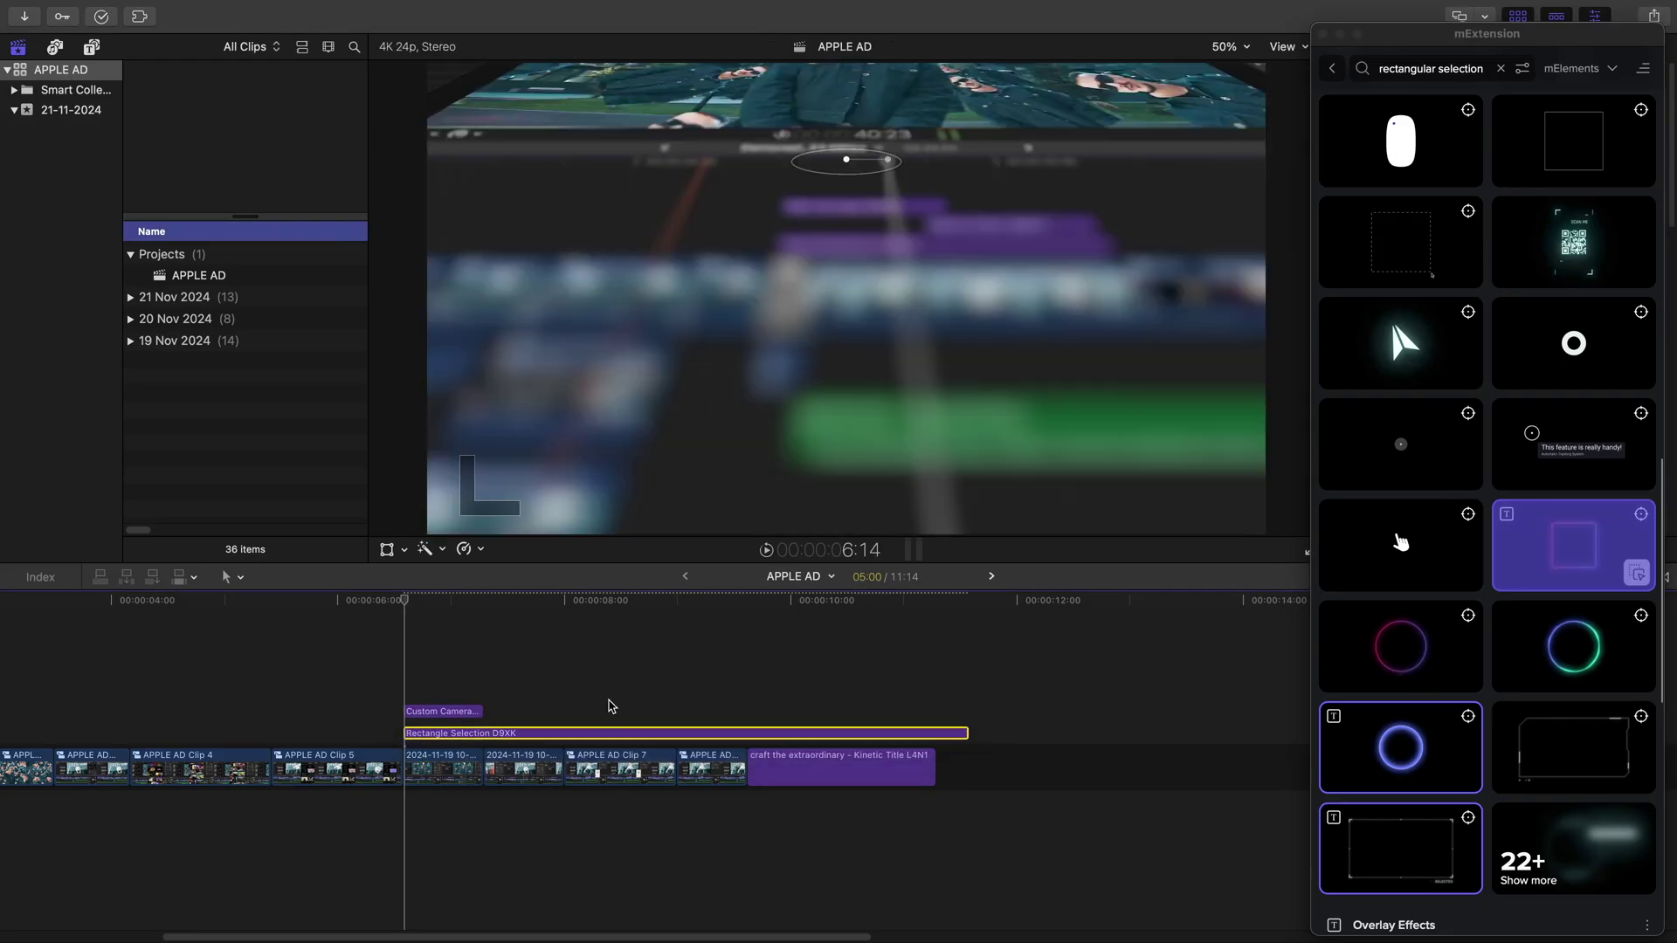
- Trim the Rectangle Selection title to the end of the camera movement and disable the Custom Camera Movement title
{"action": "left_click_drag", "start_coordinate": [966, 733], "coordinate": [481, 733]}
{"action": "left_click", "coordinate": [1329, 30]}
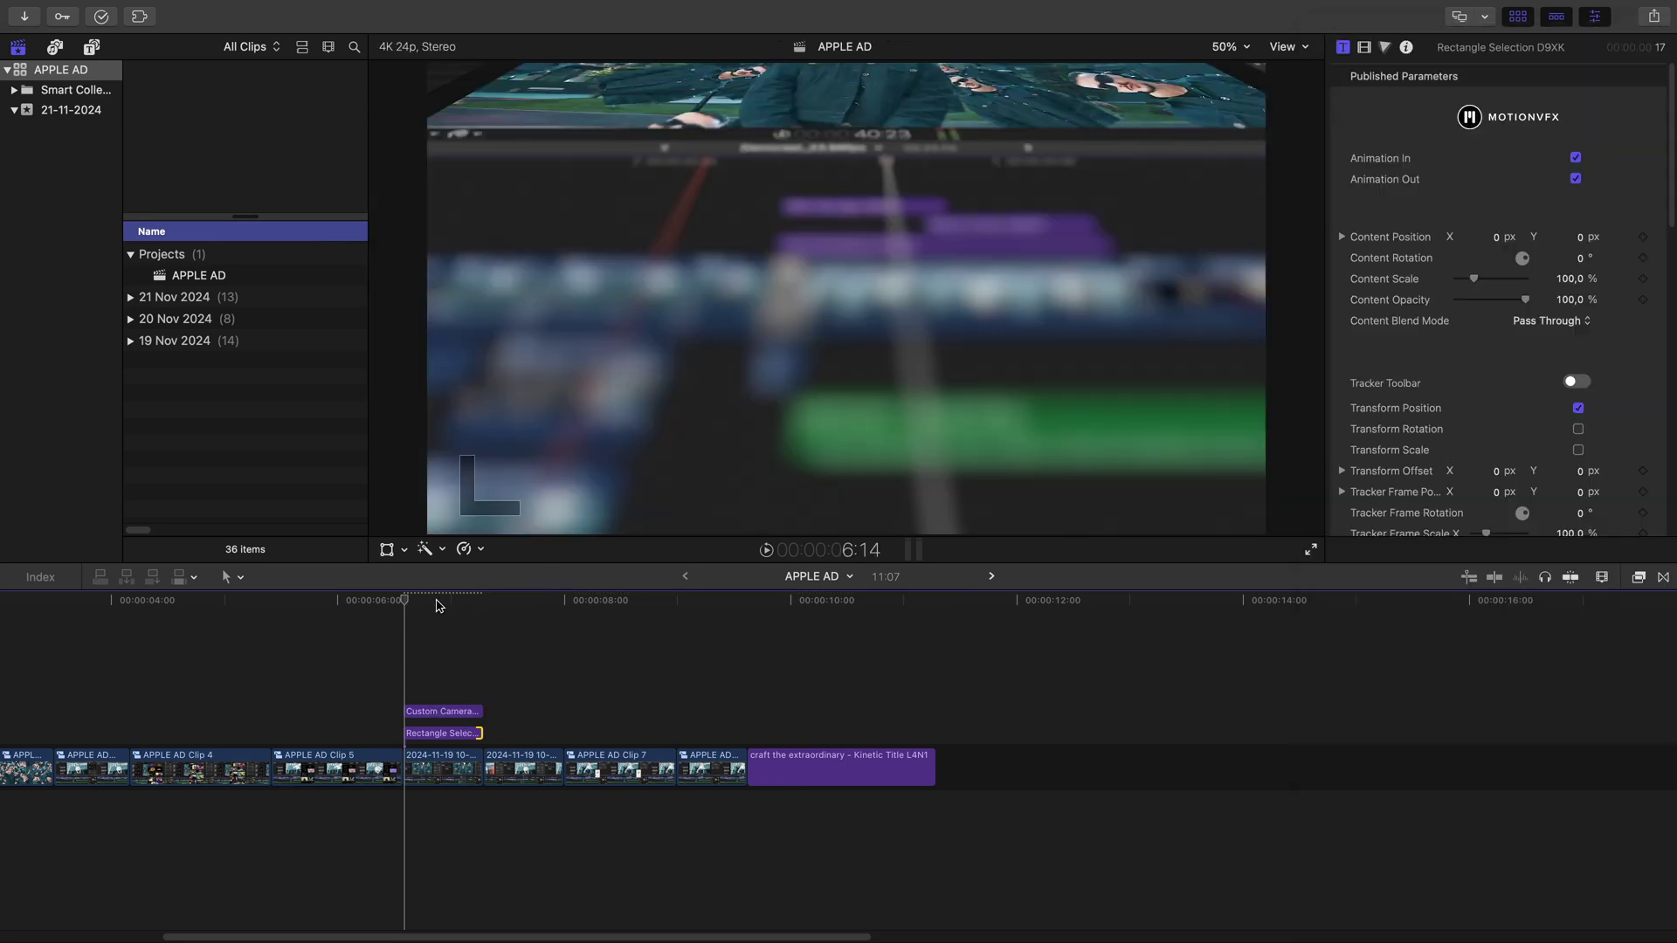
{"action": "left_click", "coordinate": [425, 709]}
{"action": "key", "text": "v"}
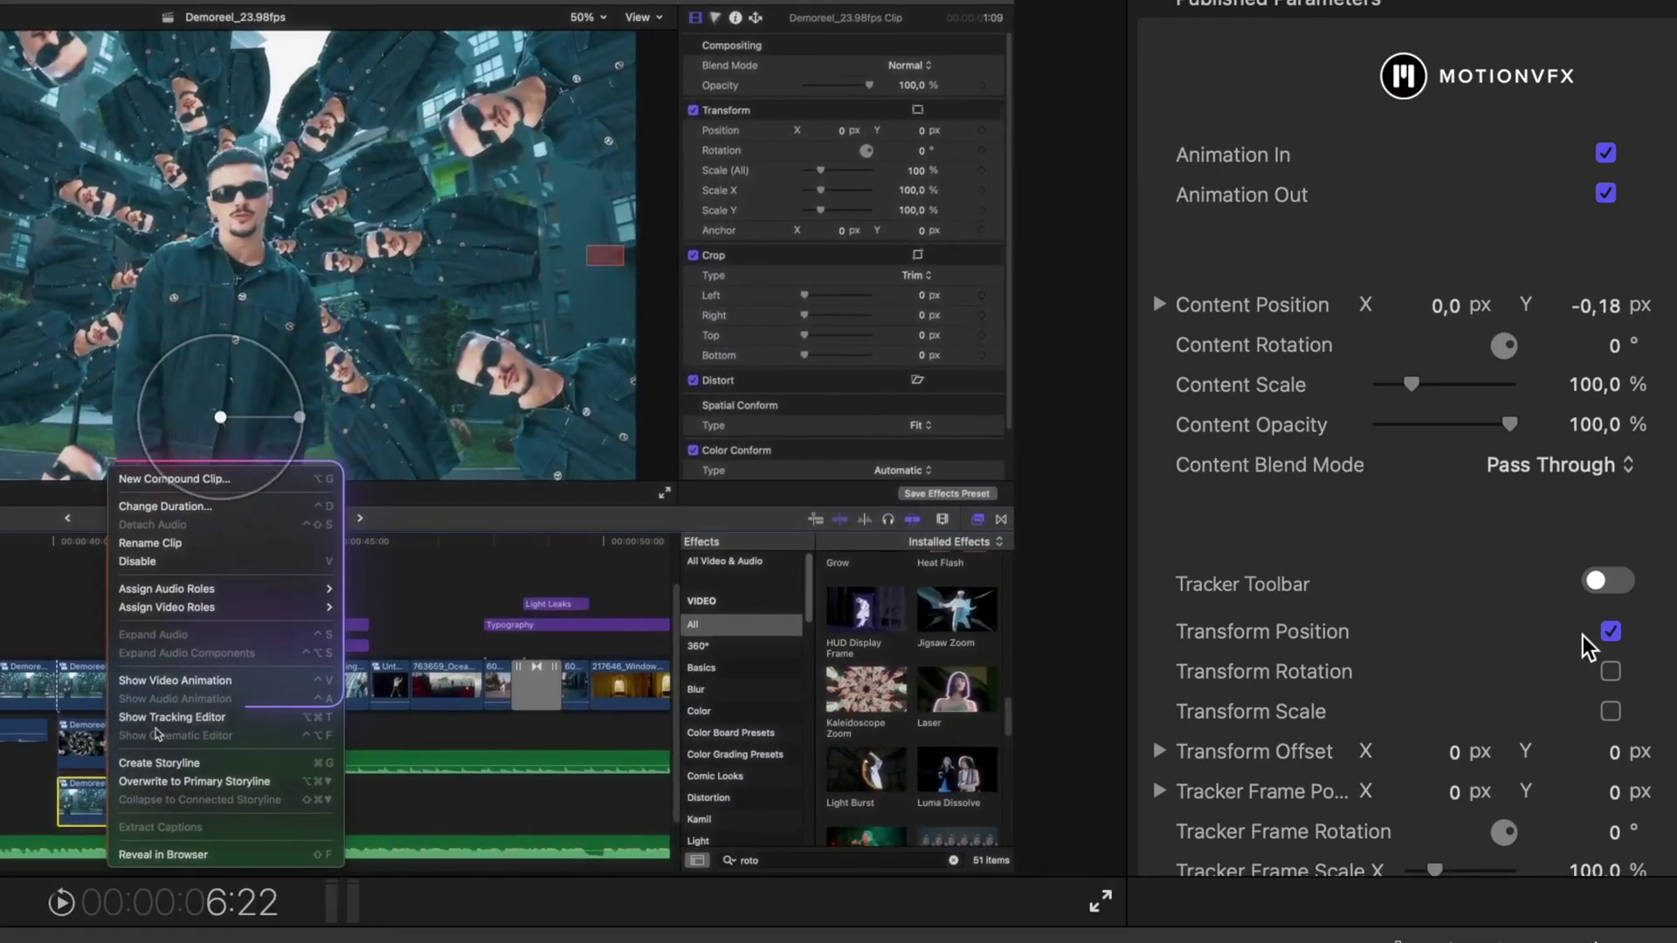
- Set the selection rectangle's height to 1000 and position it over the context menu in the video
{"action": "scroll", "coordinate": [1516, 768], "scroll_direction": "down", "scroll_amount": 8}
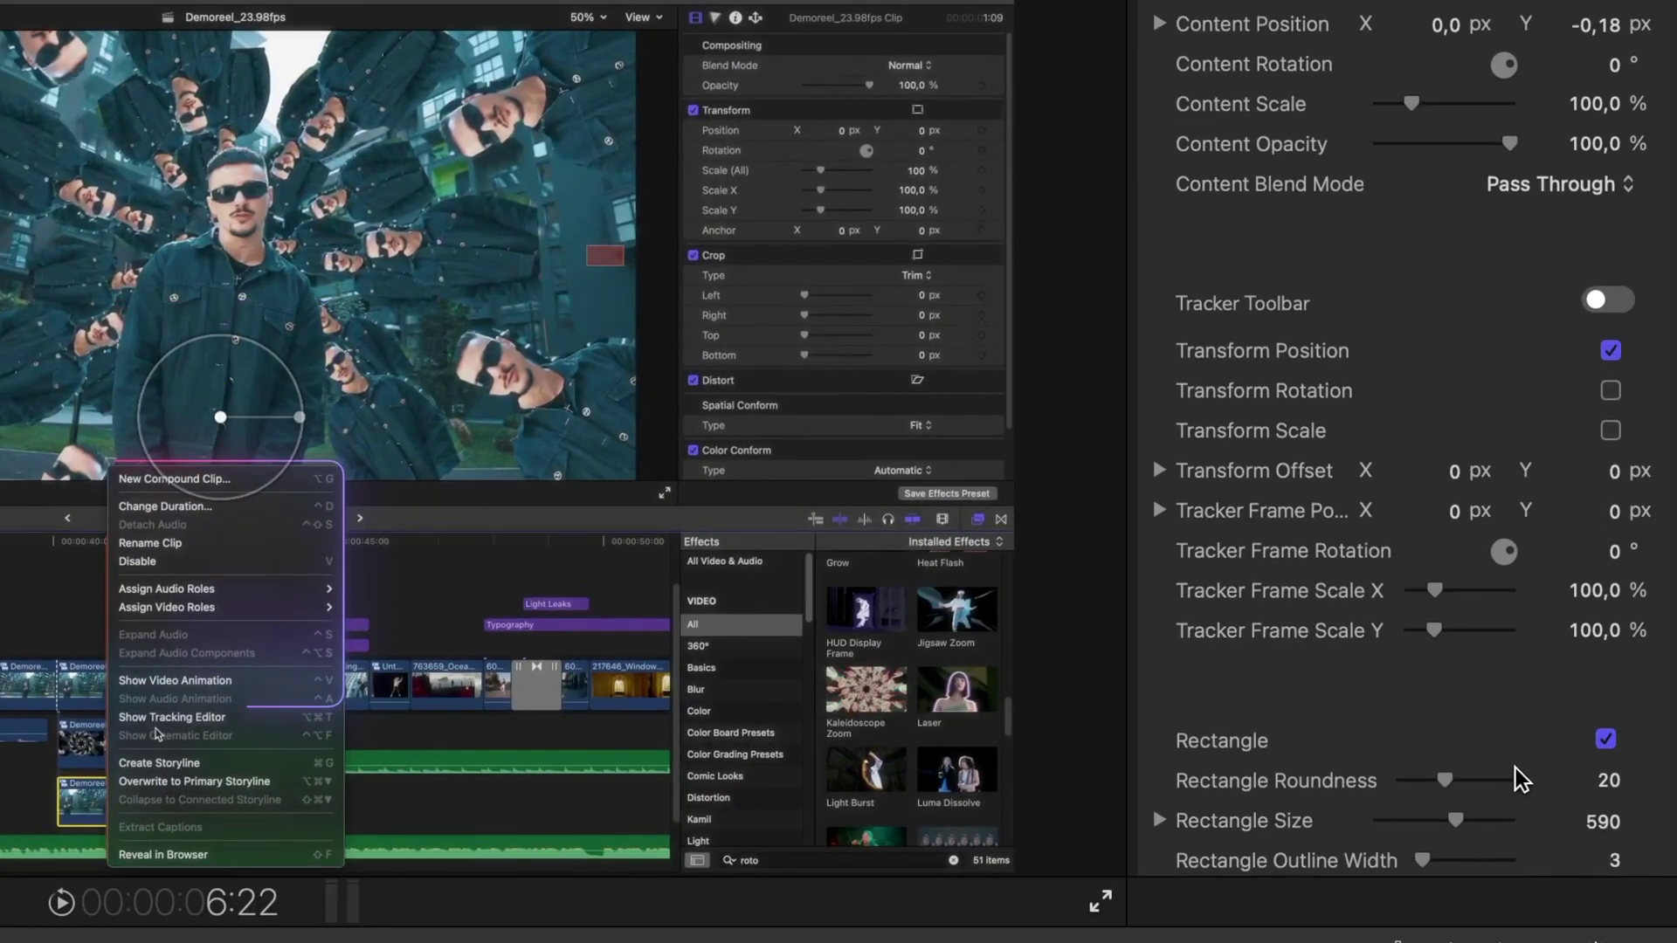
{"action": "scroll", "coordinate": [1448, 777], "scroll_direction": "down", "scroll_amount": 3}
{"action": "left_click_drag", "start_coordinate": [1464, 704], "coordinate": [1509, 705]}
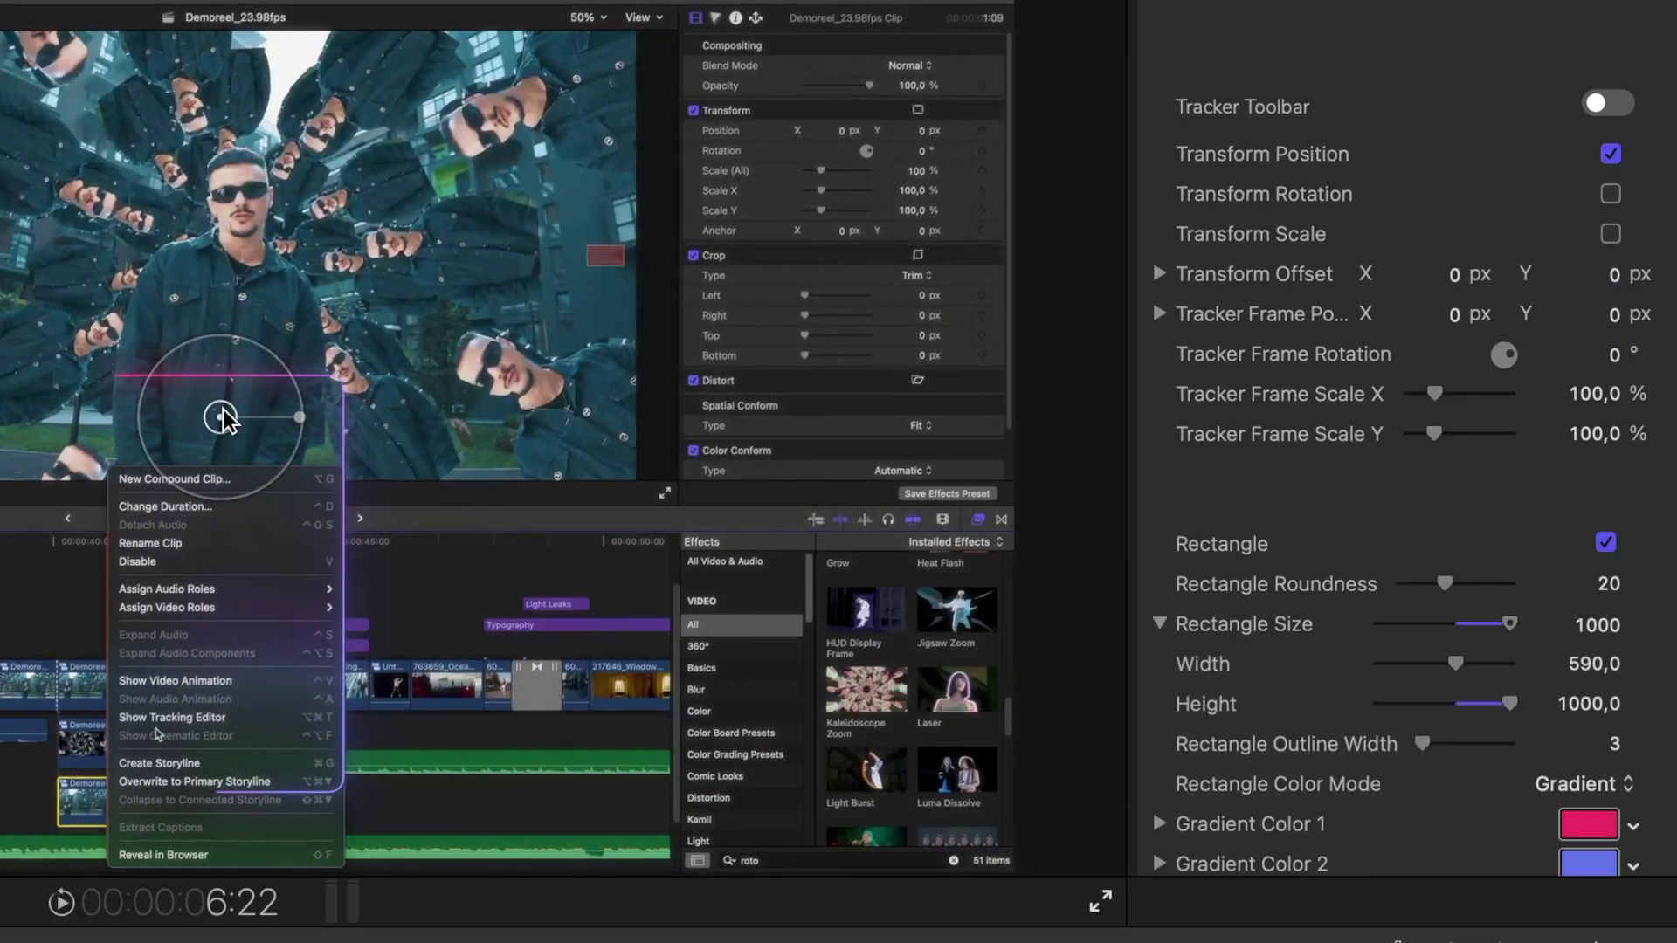
{"action": "left_click_drag", "start_coordinate": [220, 417], "coordinate": [237, 504]}
{"action": "key", "text": "super+equal"}
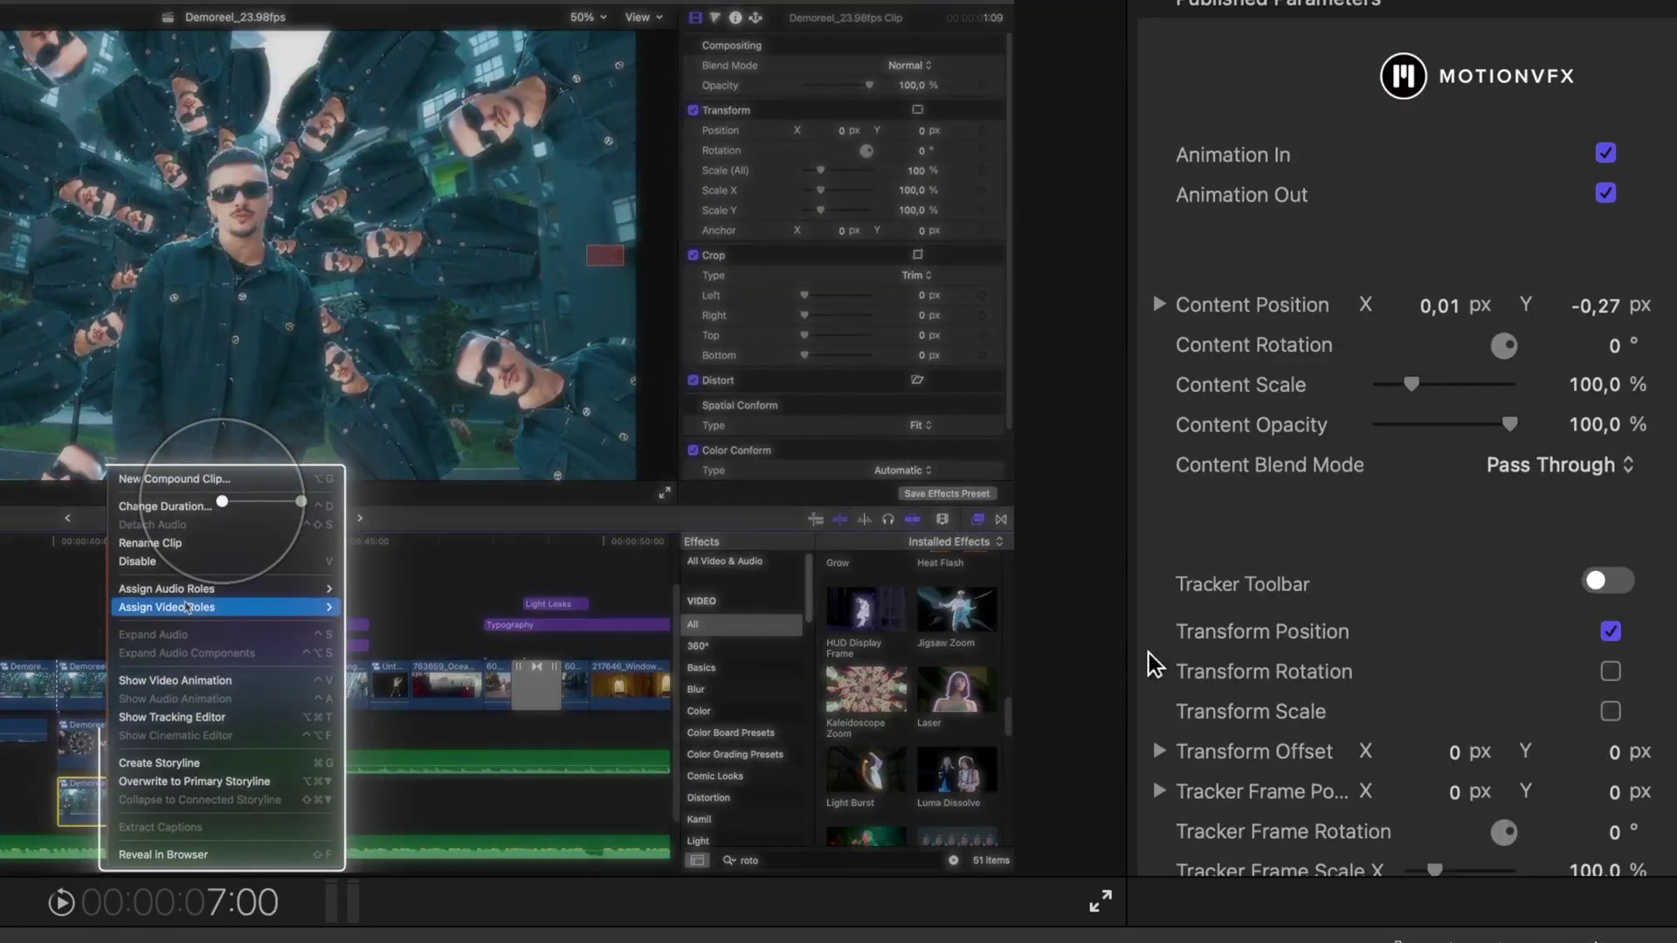
- Fine-tune the selection rectangle's fit around the context menu by setting its width to 570
{"action": "scroll", "coordinate": [1498, 679], "scroll_direction": "down", "scroll_amount": 6}
{"action": "scroll", "coordinate": [1498, 679], "scroll_direction": "up", "scroll_amount": 2}
{"action": "left_click_drag", "start_coordinate": [1458, 719], "coordinate": [1455, 718]}
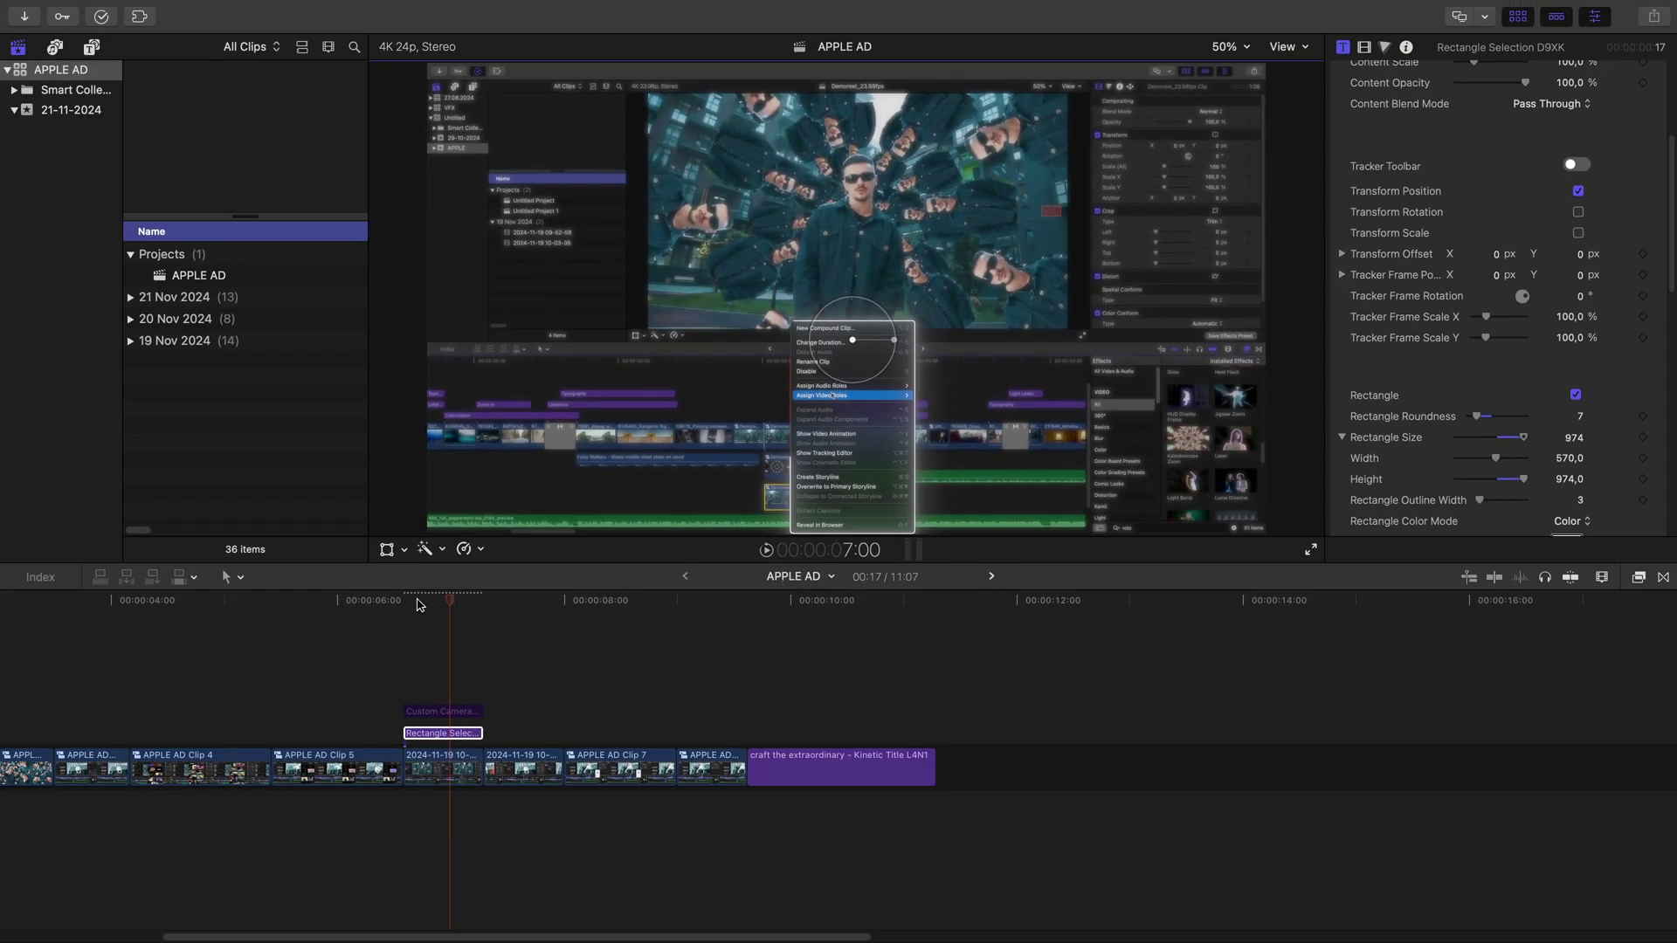
- Re-enable the Custom Camera Movement title and play back the clip with the rectangle and the camera move
{"action": "key", "text": "Left"}
{"action": "left_click", "coordinate": [418, 710]}
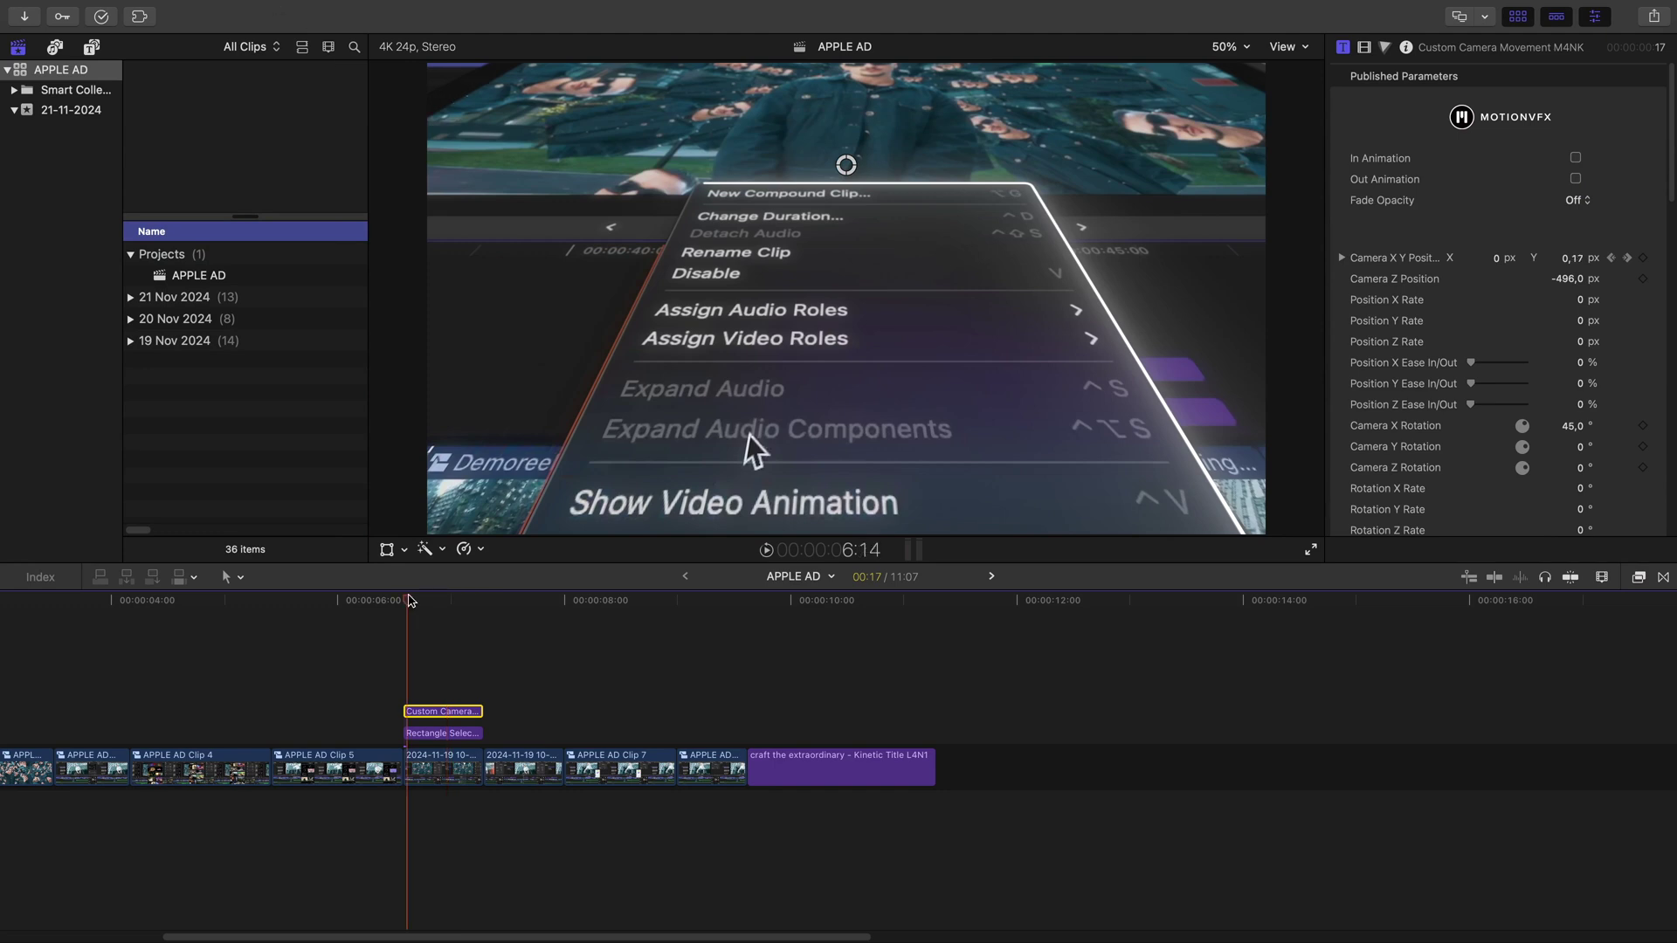
{"action": "mouse_move", "coordinate": [410, 601]}
{"action": "left_mouse_down"}
{"action": "mouse_move", "coordinate": [471, 601]}
{"action": "mouse_move", "coordinate": [412, 607]}
{"action": "left_mouse_up"}
{"action": "key", "text": "space"}
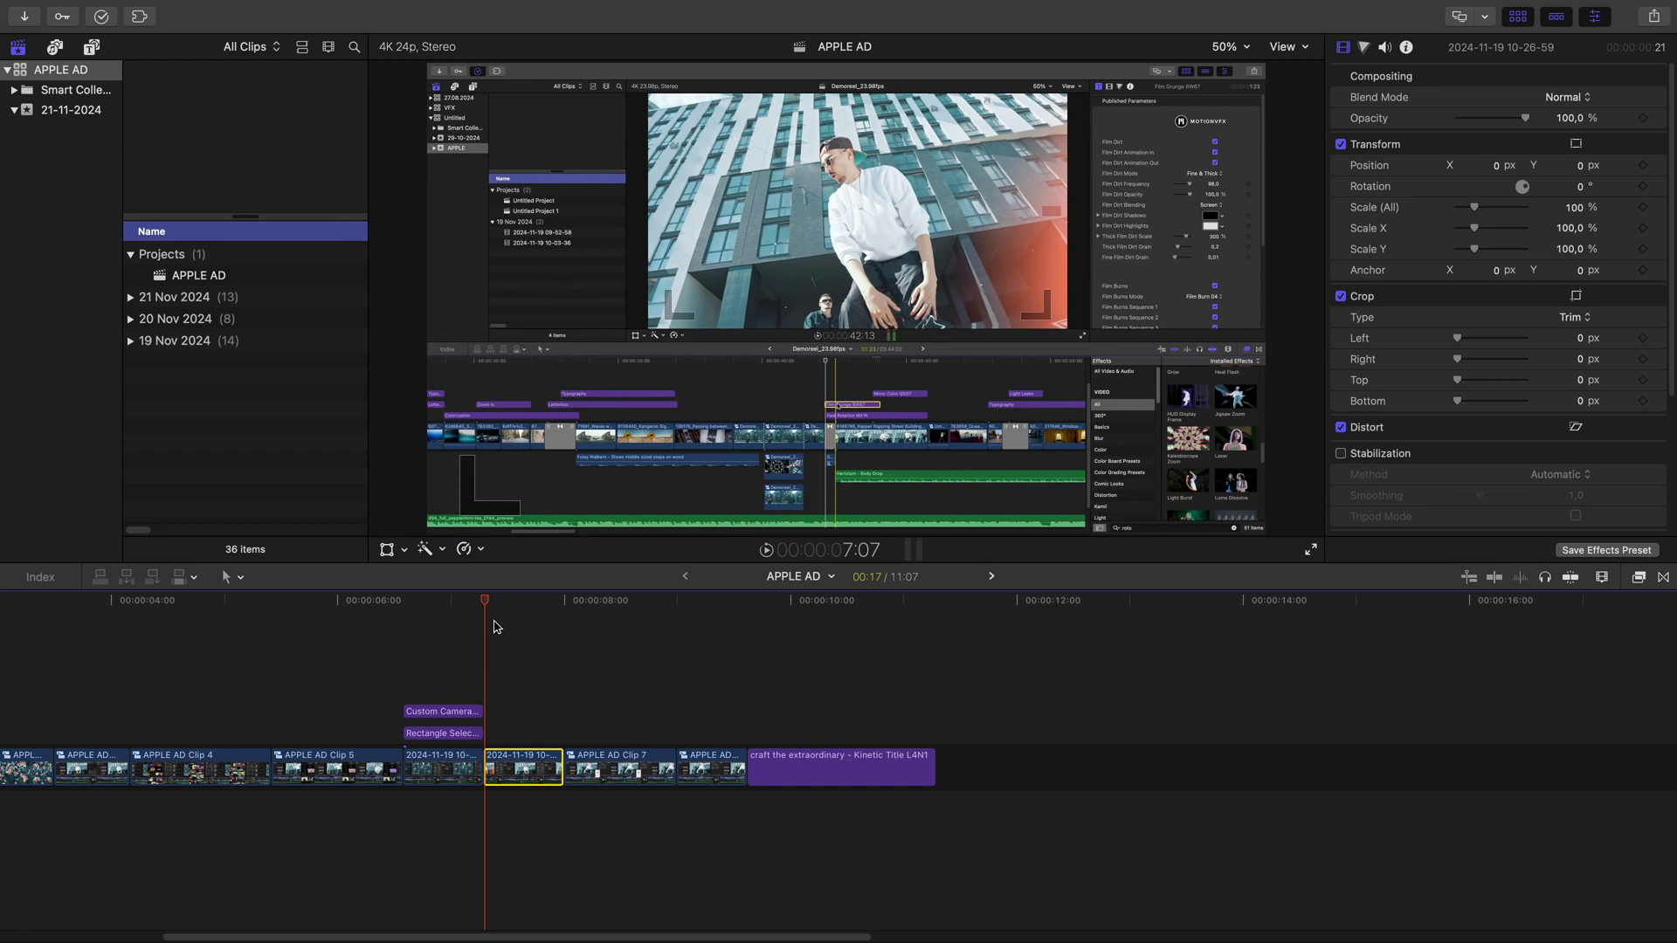
{"action": "key", "text": "space"}
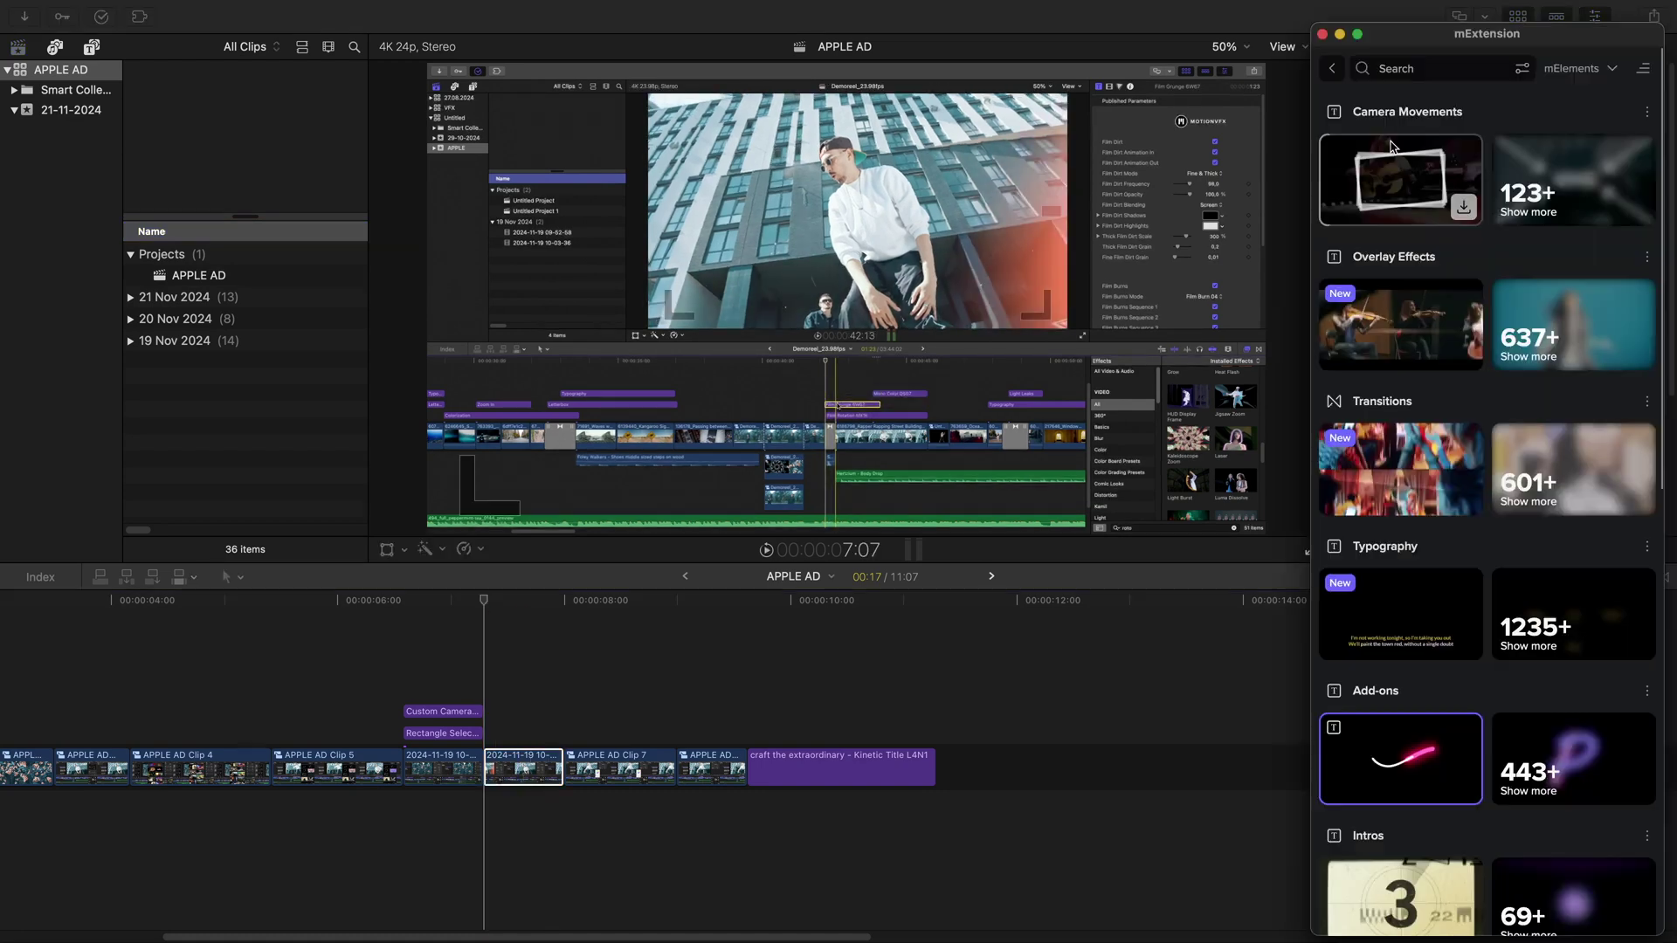
- Add the 3D Zoom NM38 camera movement title above the screen-recording clip at the playhead and trim it to that clip's end
{"action": "left_click", "coordinate": [1529, 213]}
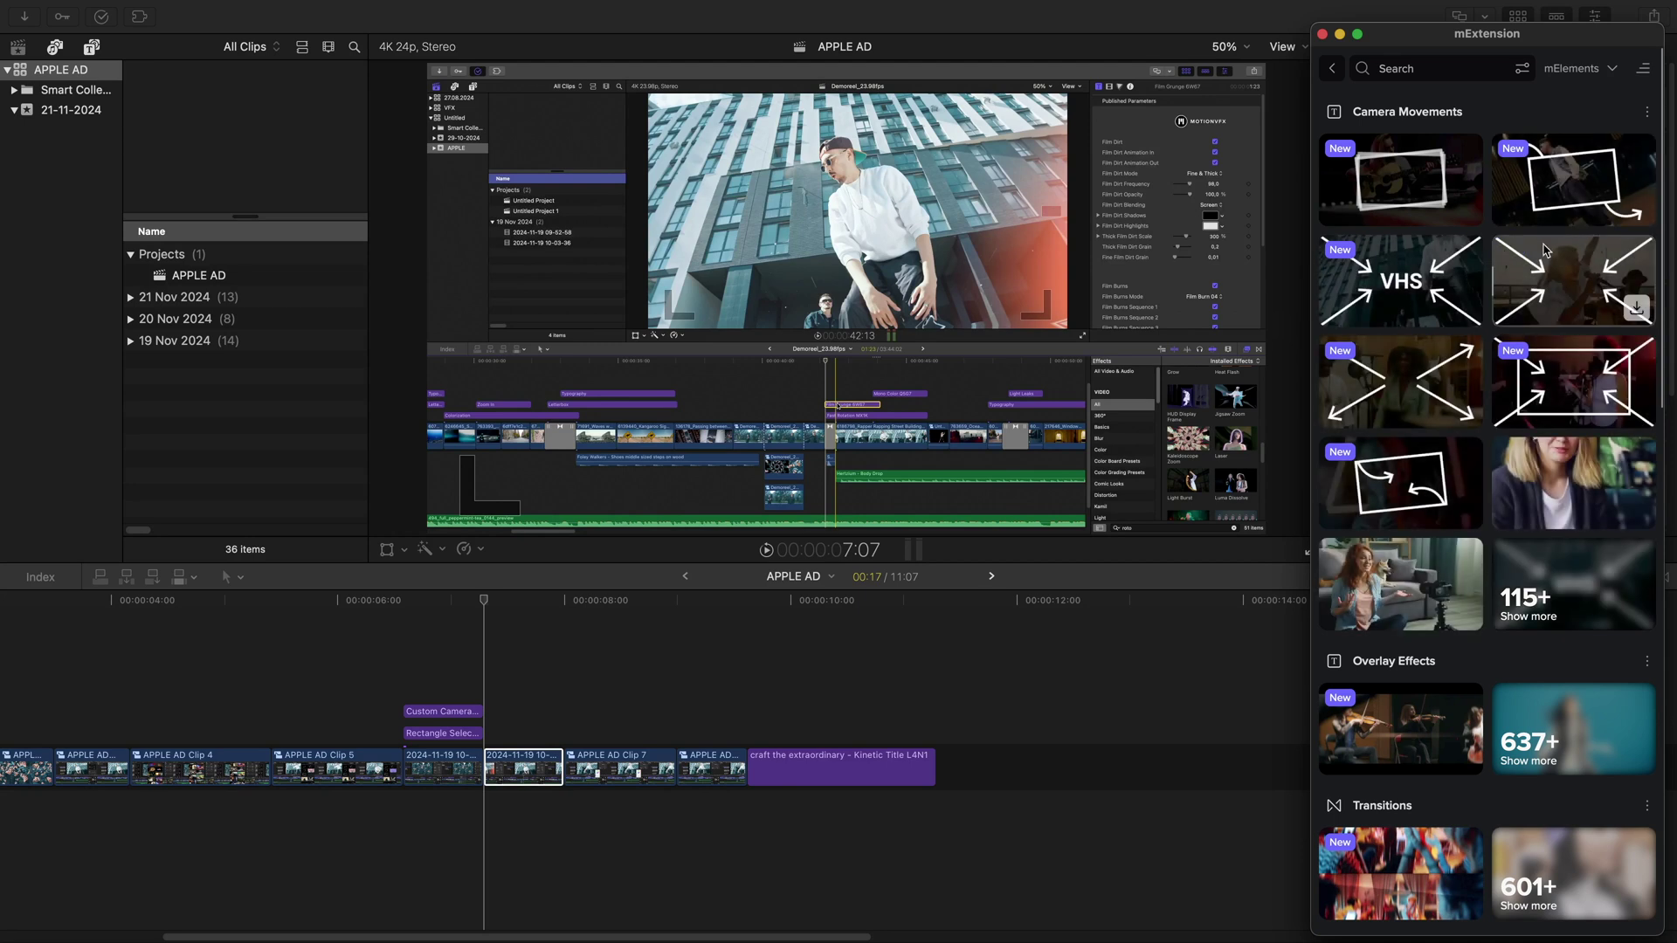
{"action": "scroll", "coordinate": [1542, 569], "scroll_direction": "down", "scroll_amount": 2}
{"action": "left_click", "coordinate": [1543, 512]}
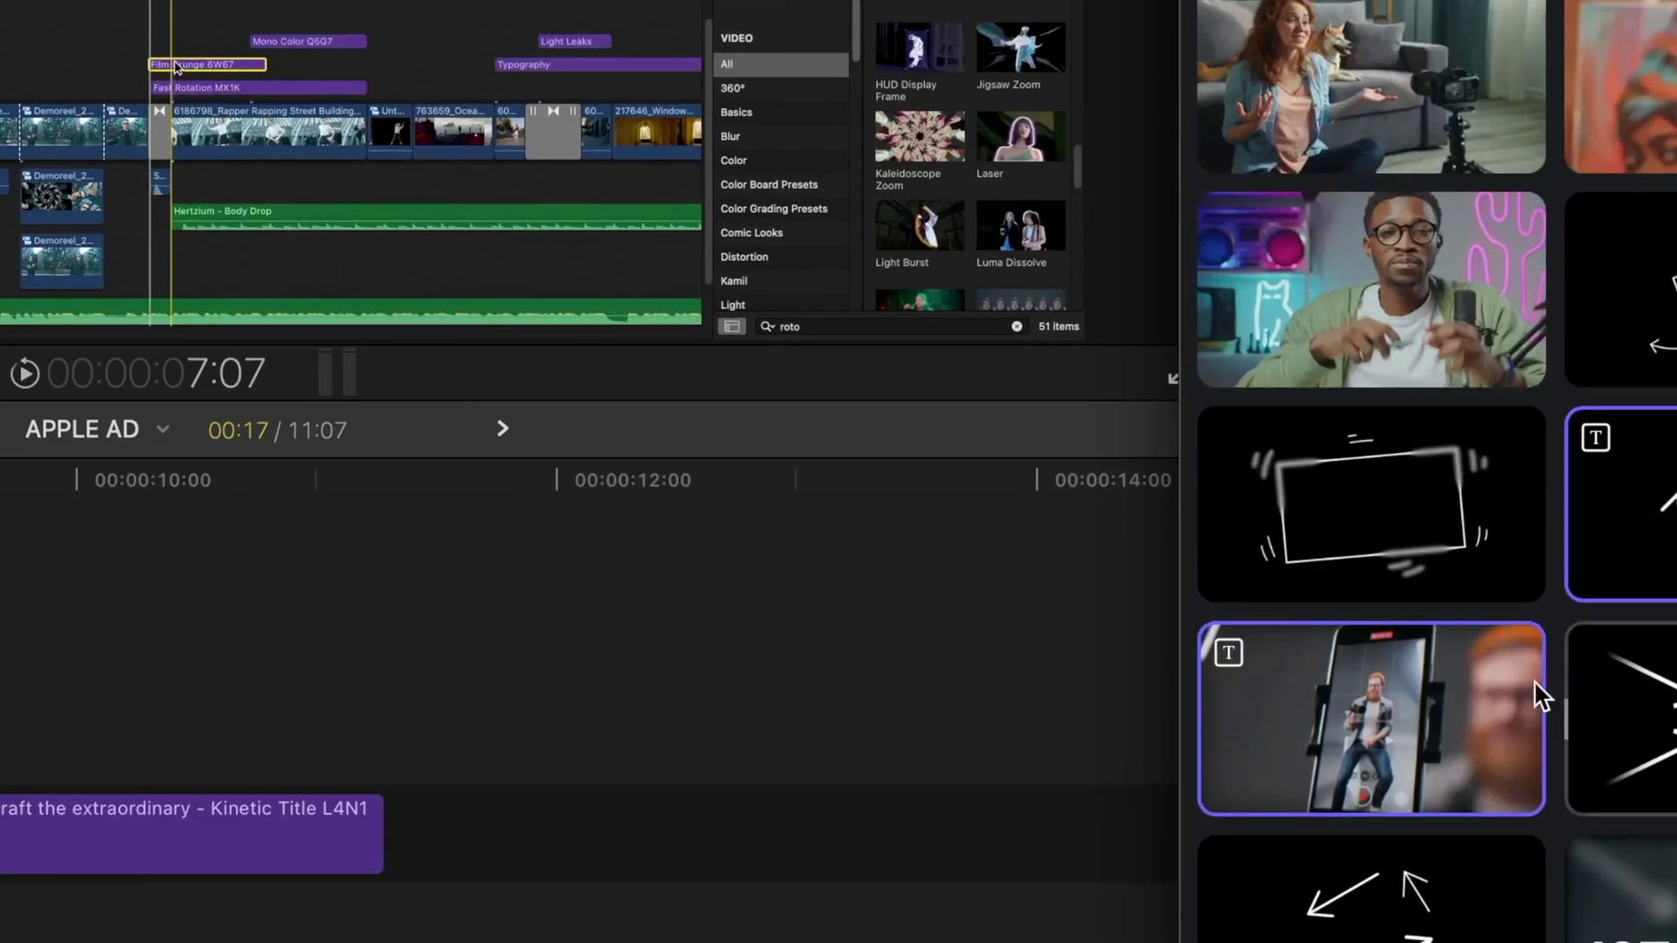
{"action": "mouse_move", "coordinate": [1381, 705]}
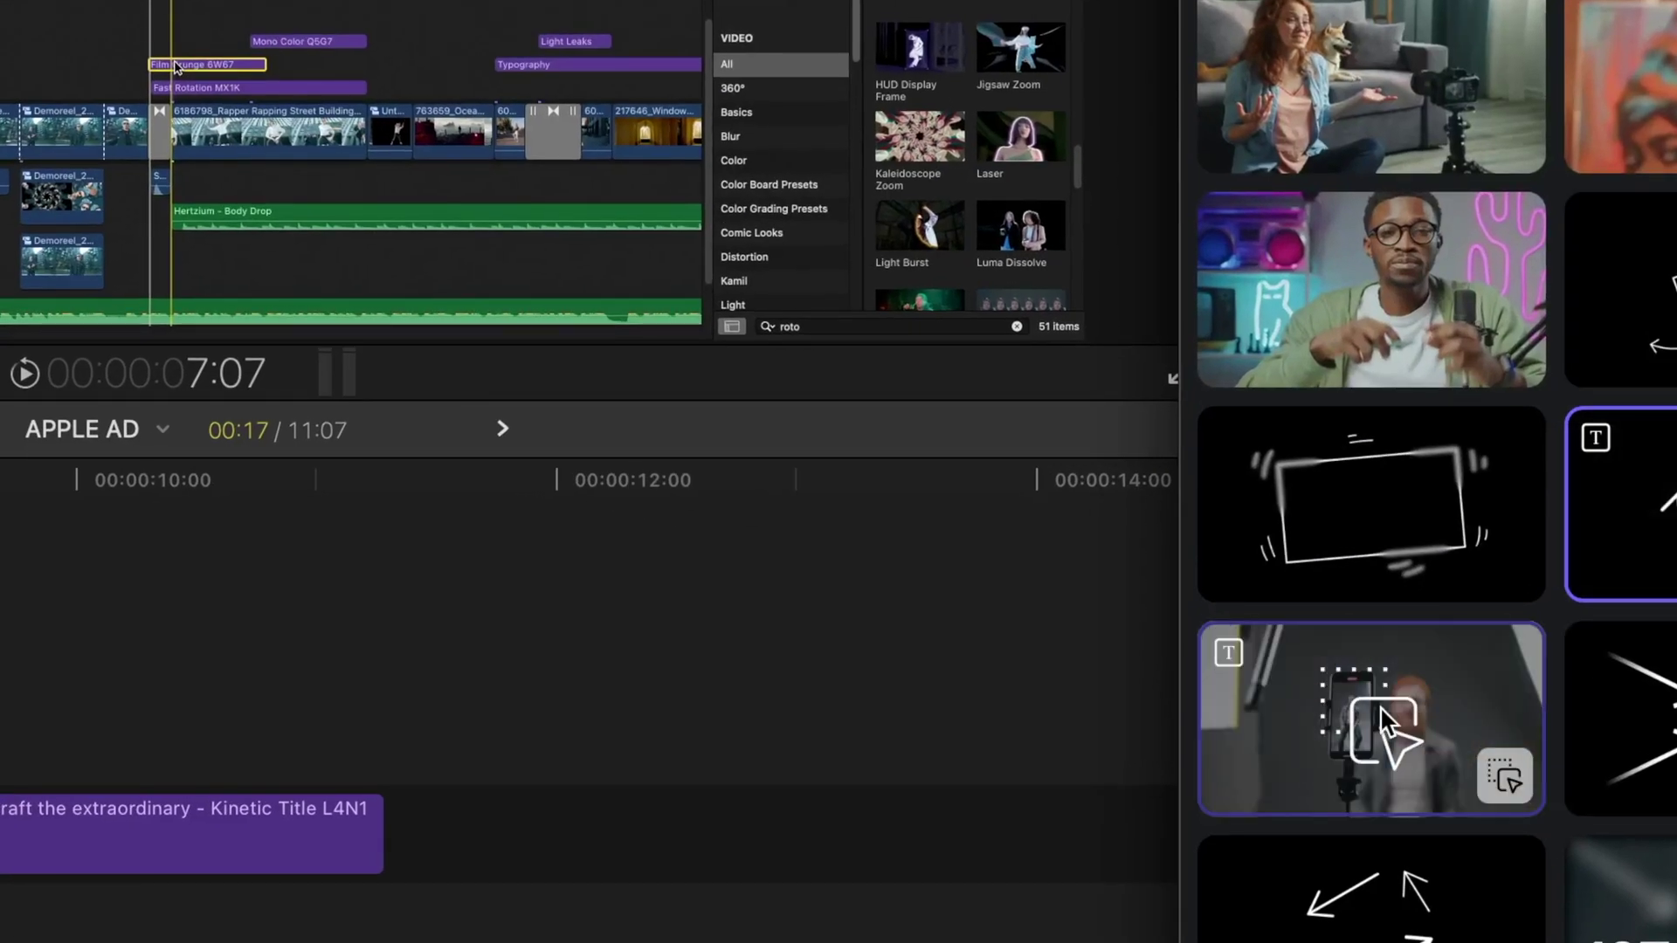
{"action": "left_click_drag", "start_coordinate": [1380, 706], "coordinate": [488, 732]}
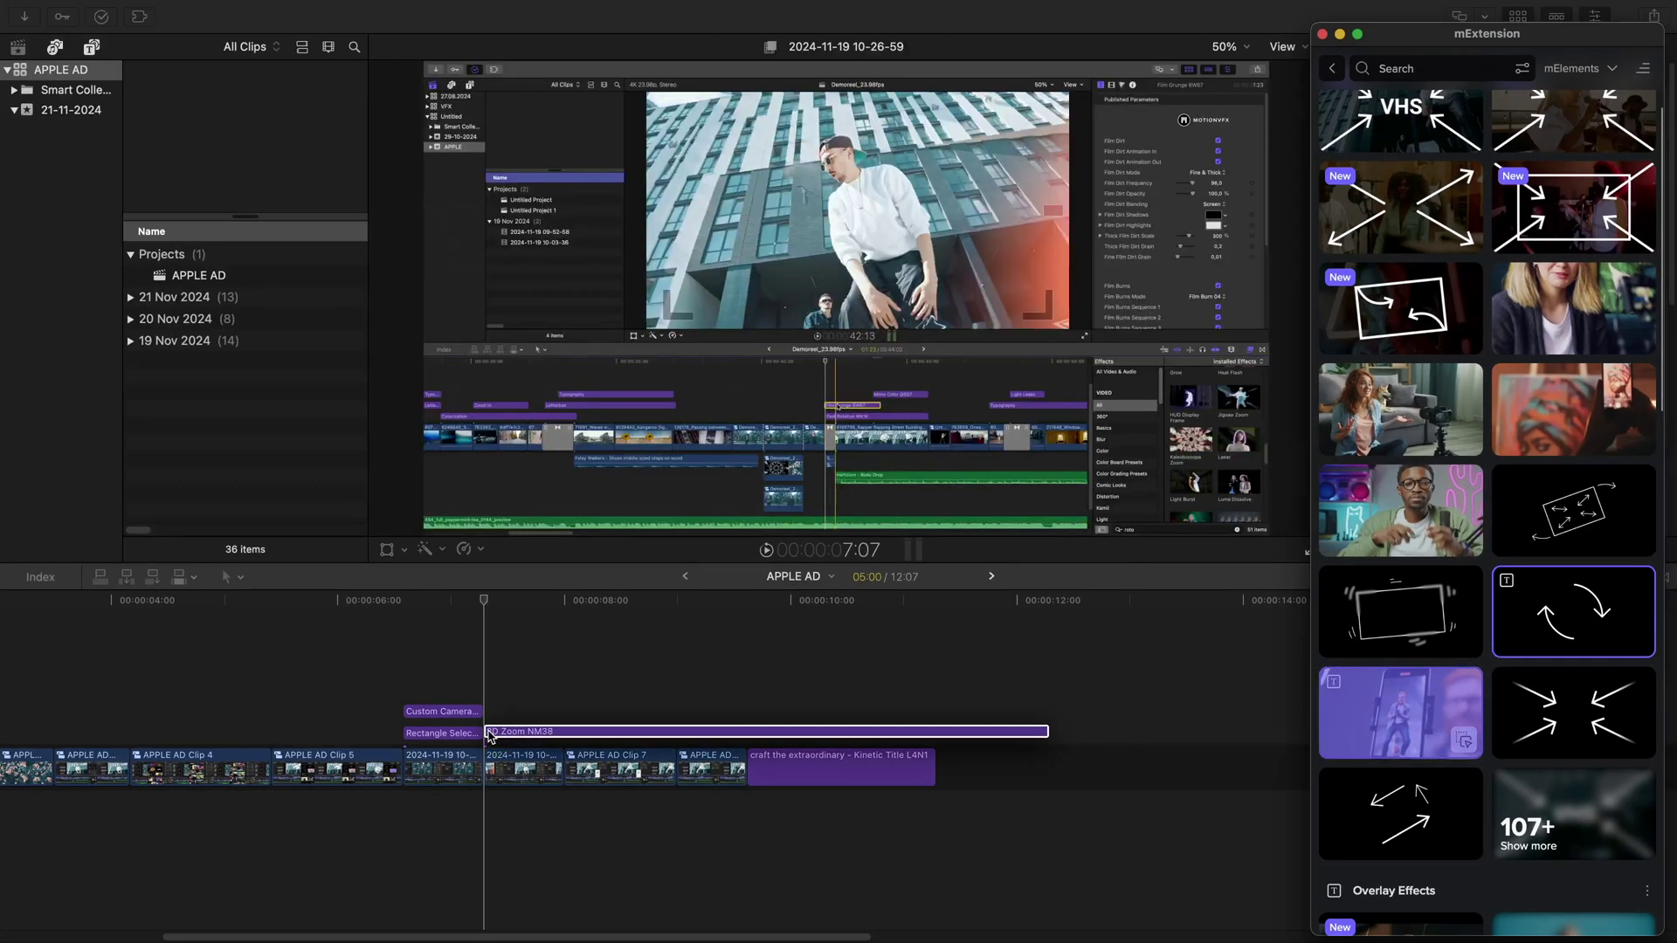
{"action": "left_click_drag", "start_coordinate": [1046, 732], "coordinate": [563, 733]}
- Close the mExtension window and turn off Animation Out for the 3D Zoom title
{"action": "left_click_drag", "start_coordinate": [493, 600], "coordinate": [529, 601]}
{"action": "left_click", "coordinate": [1321, 35]}
{"action": "left_click", "coordinate": [1575, 179]}
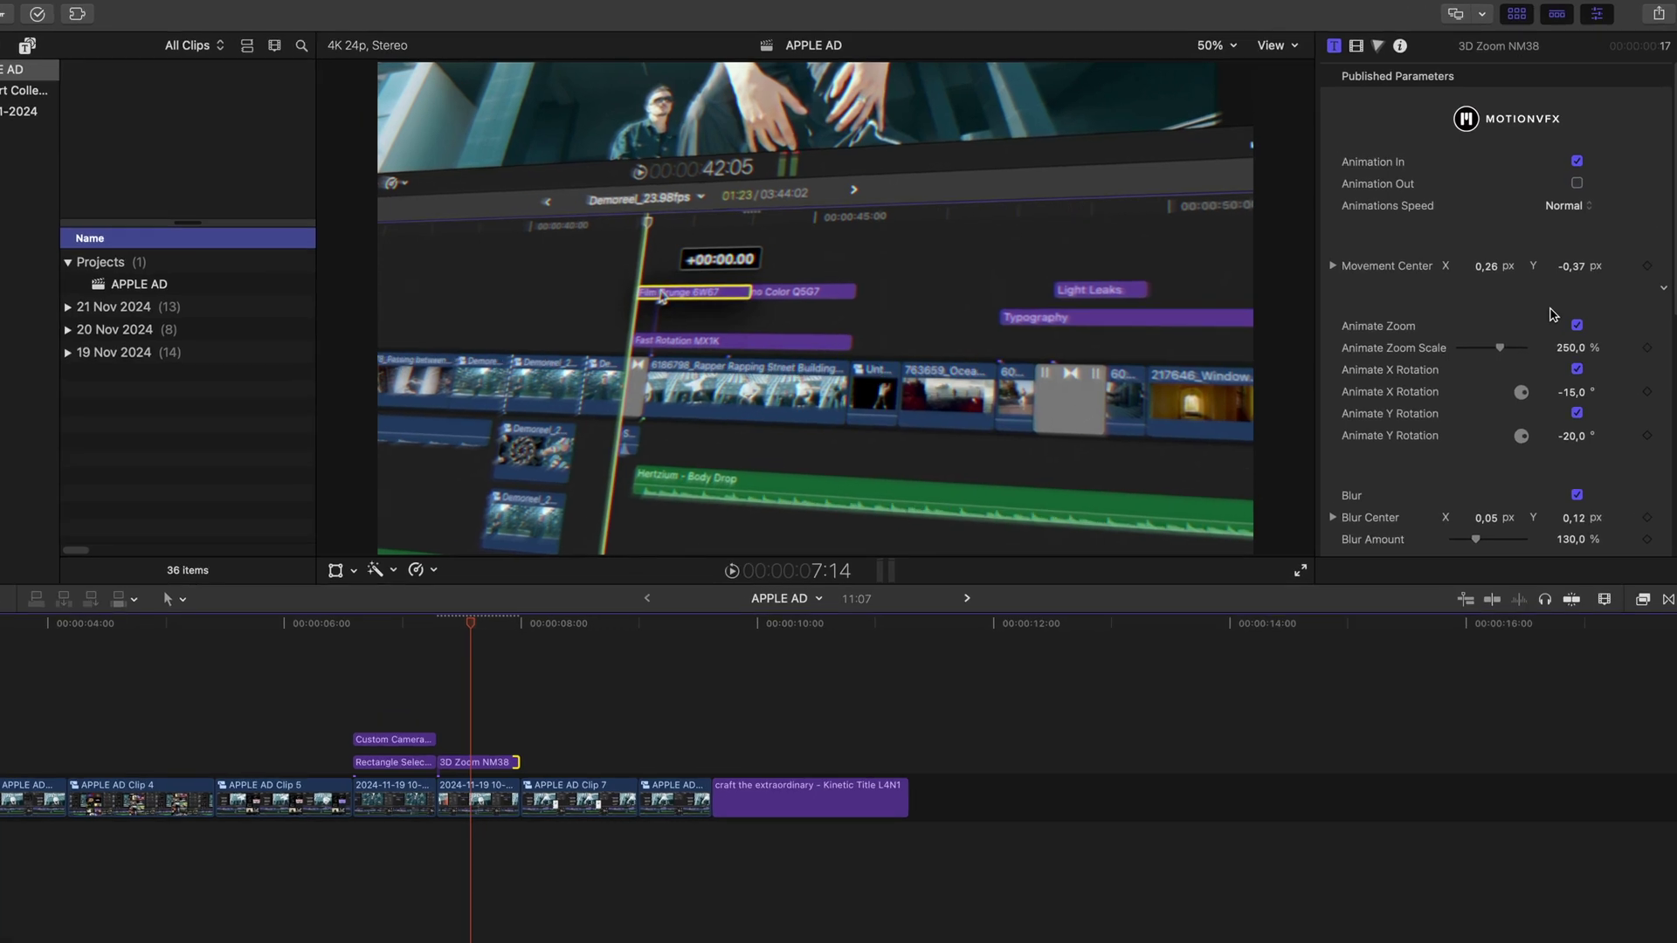
- Set the 3D Zoom's Blur Amount to 342.56 % and place the blur center beside the yellow-outlined clip in the video
{"action": "scroll", "coordinate": [1498, 405], "scroll_direction": "down", "scroll_amount": 3}
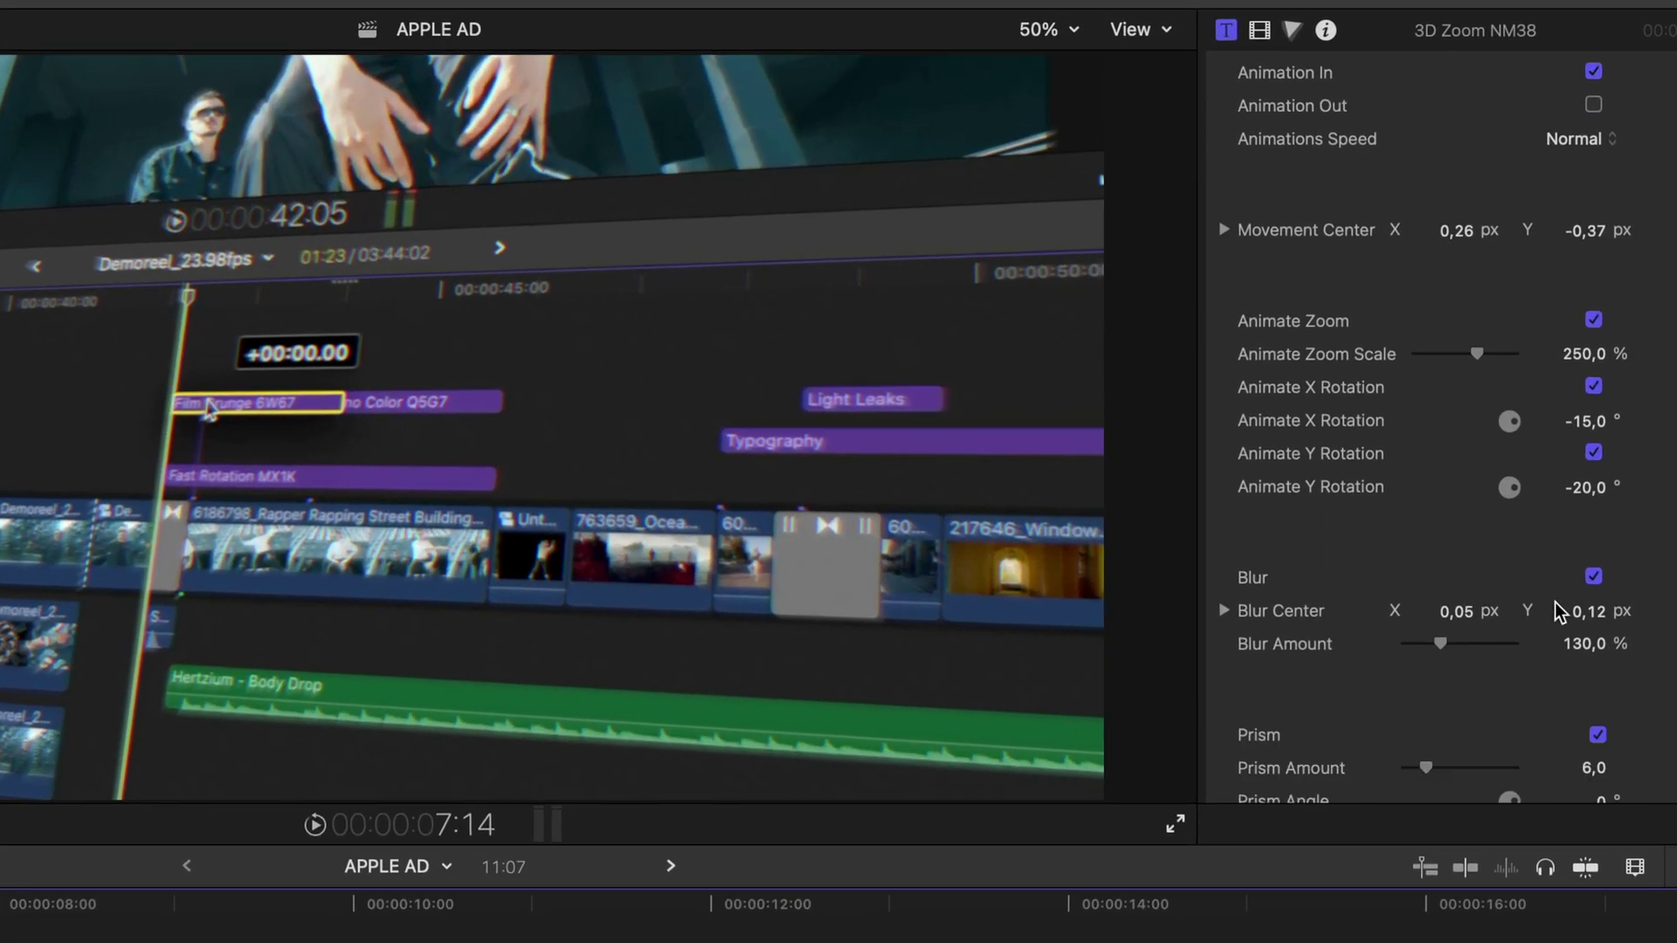
{"action": "left_click_drag", "start_coordinate": [1440, 644], "coordinate": [1450, 643]}
{"action": "left_click_drag", "start_coordinate": [476, 338], "coordinate": [193, 408]}
{"action": "left_click_drag", "start_coordinate": [1445, 643], "coordinate": [1500, 646]}
{"action": "left_click_drag", "start_coordinate": [194, 408], "coordinate": [230, 416]}
- Turn off Prism and Wriggle for the 3D Zoom and shift the blur center to X -0.26, Y 0.01
{"action": "scroll", "coordinate": [1569, 686], "scroll_direction": "down", "scroll_amount": 3}
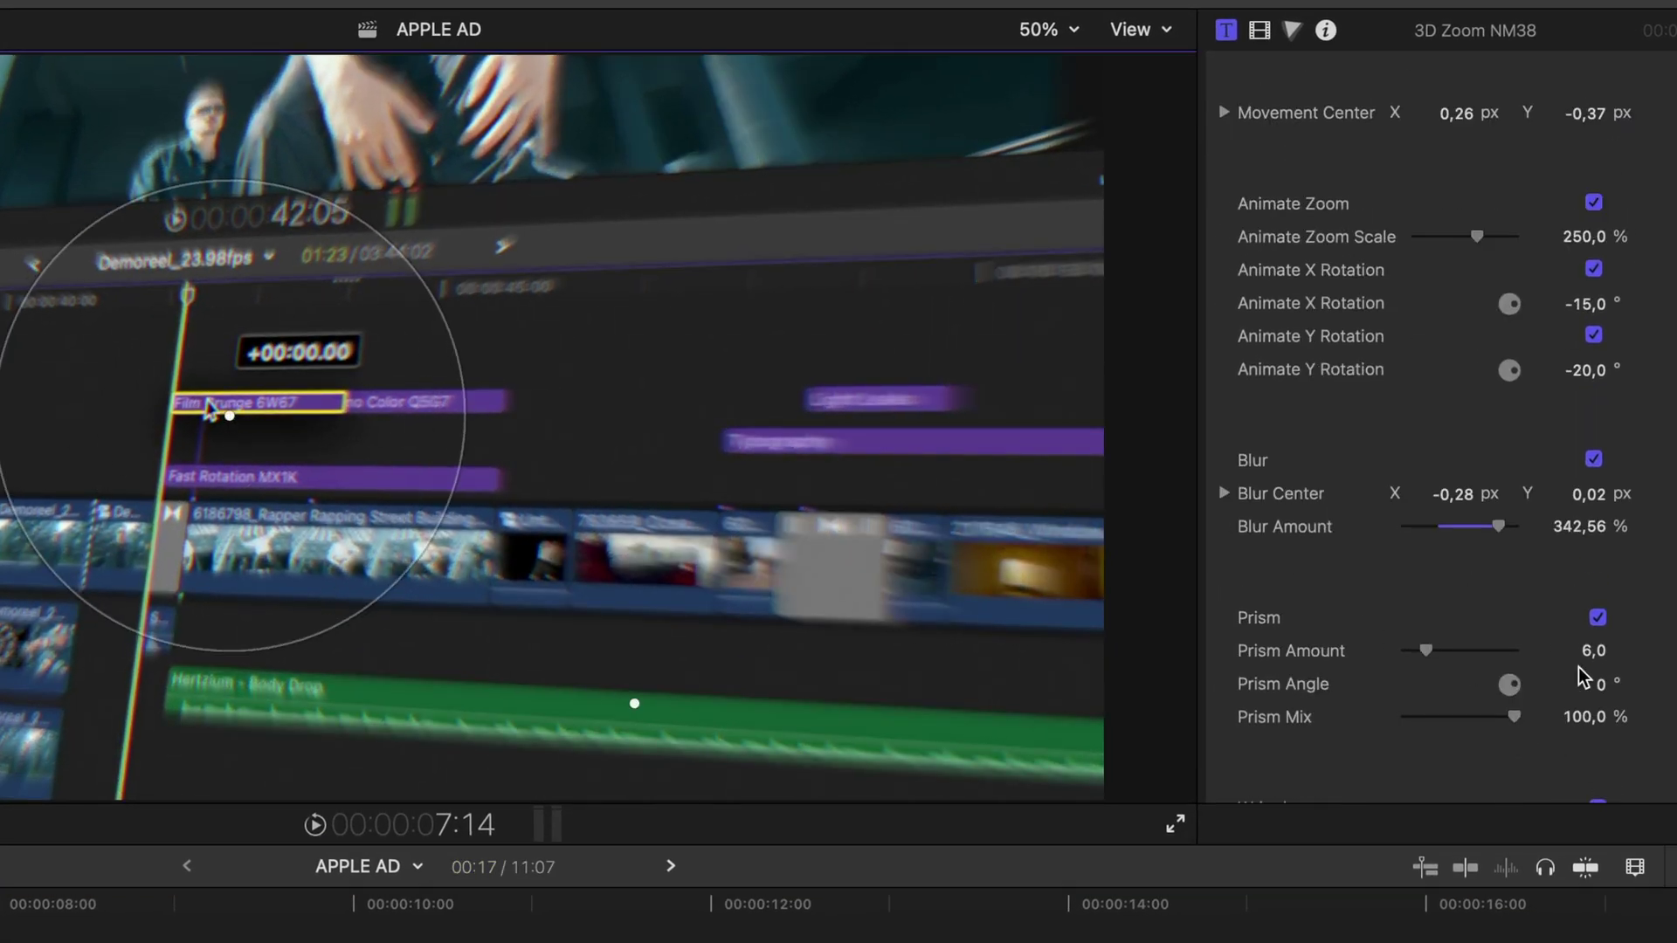
{"action": "scroll", "coordinate": [1642, 648], "scroll_direction": "down", "scroll_amount": 2}
{"action": "left_click", "coordinate": [1598, 717]}
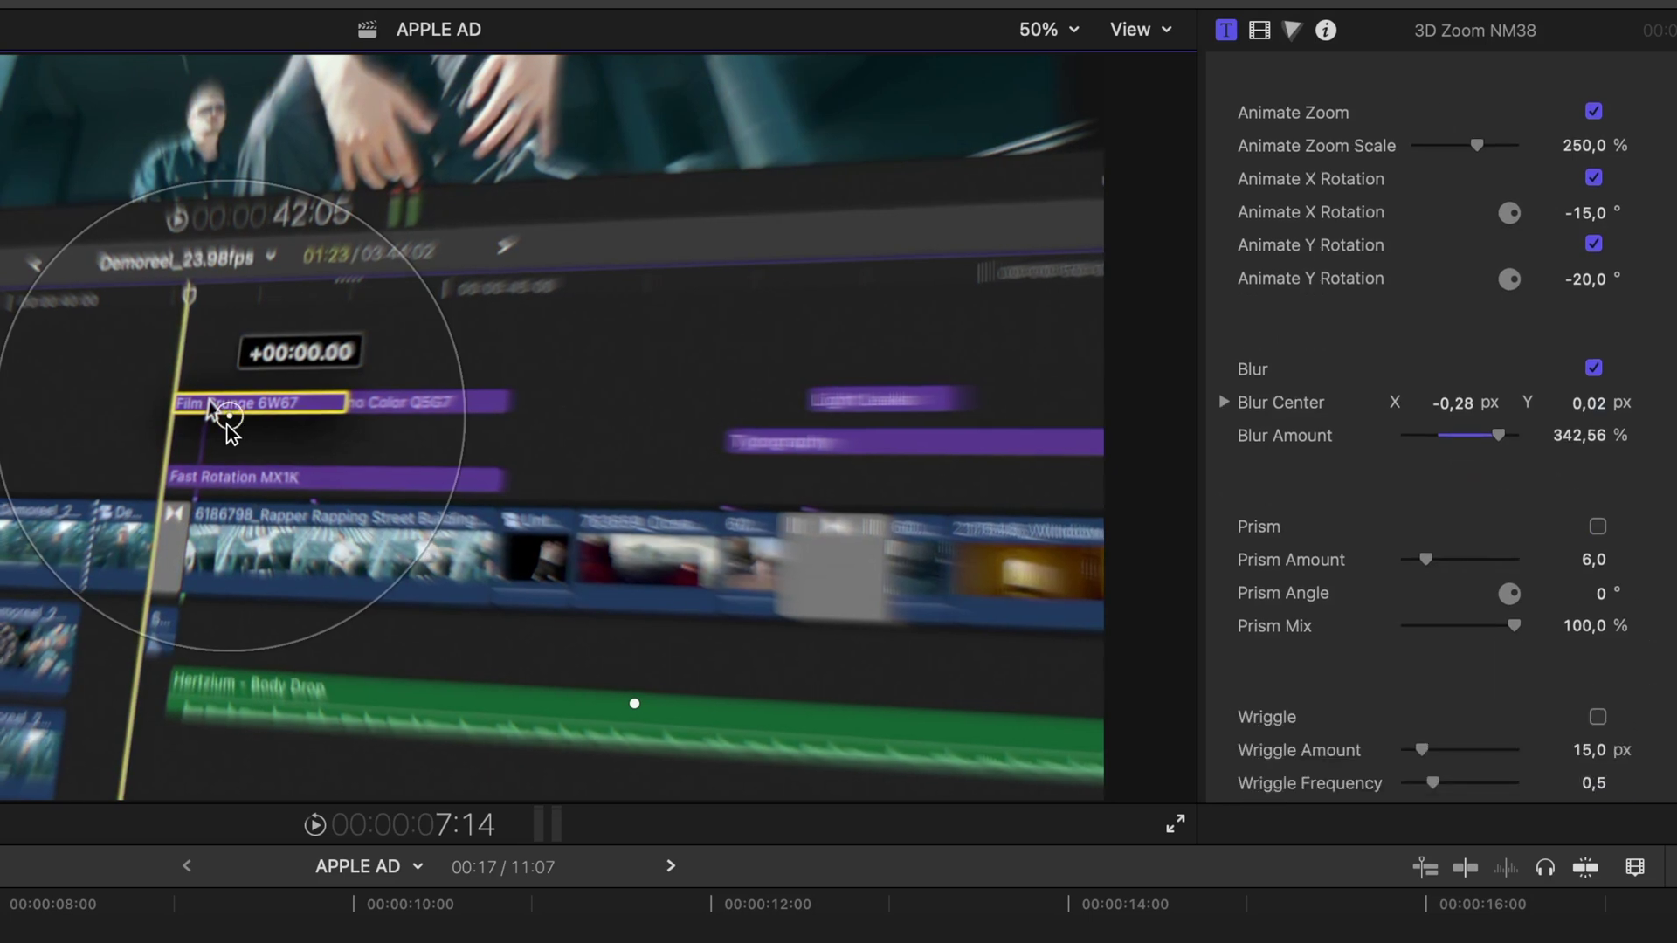
{"action": "left_click_drag", "start_coordinate": [229, 417], "coordinate": [249, 417]}
{"action": "key", "text": "space"}
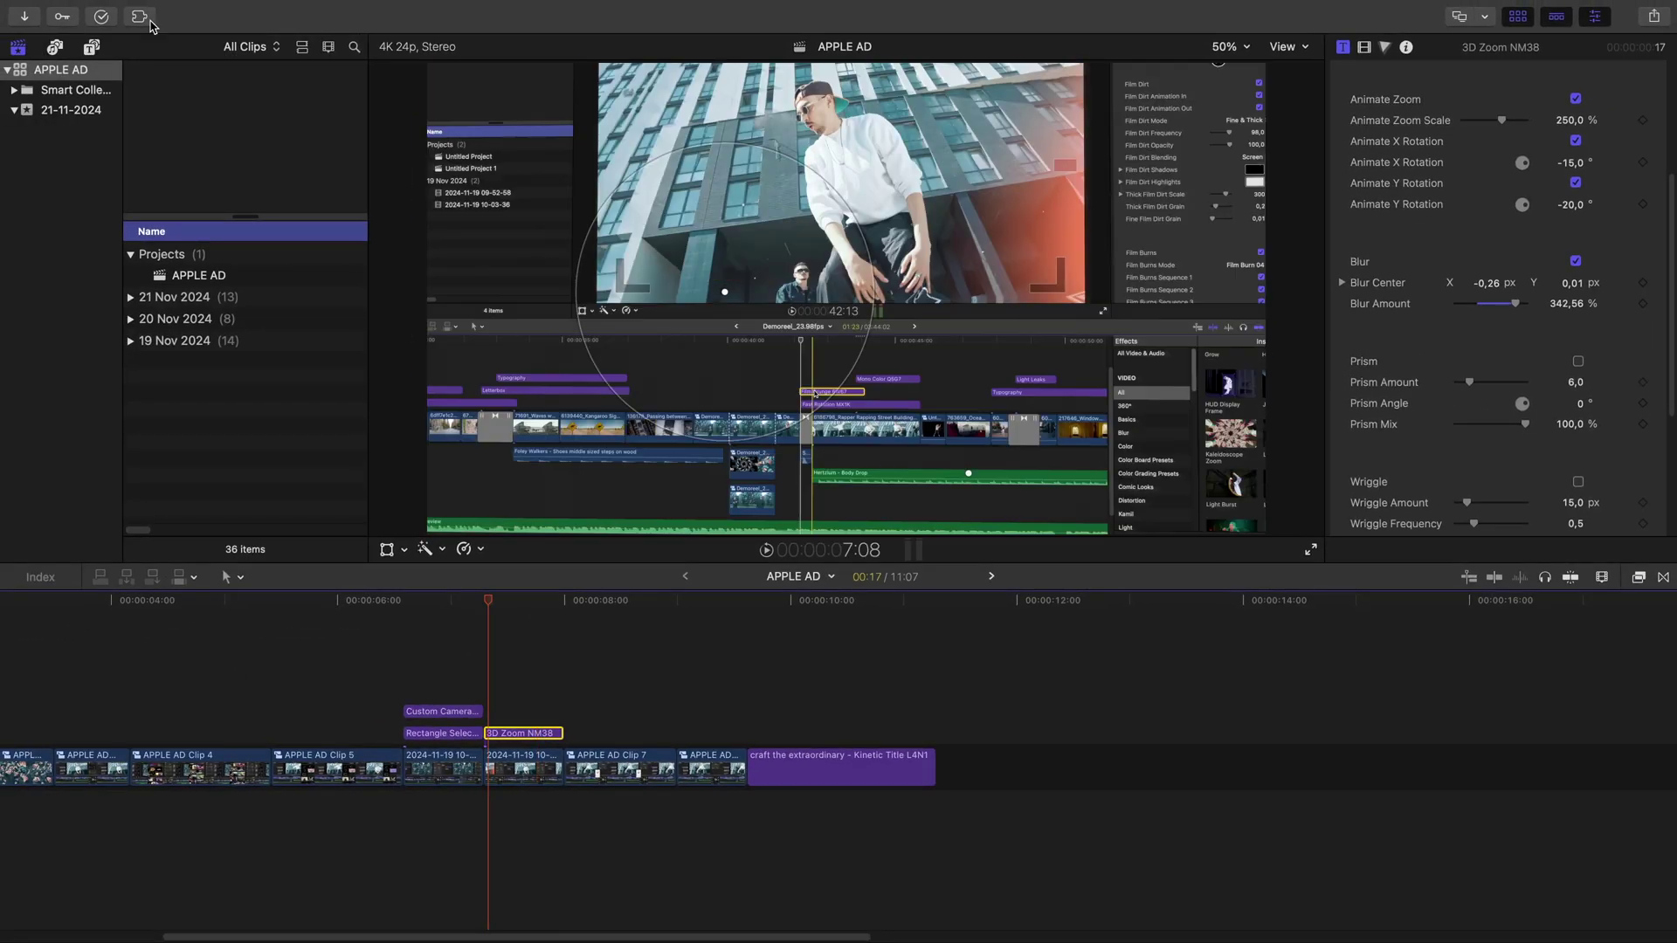
- Open mExtension and search its elements for "grid"
{"action": "left_click", "coordinate": [142, 17]}
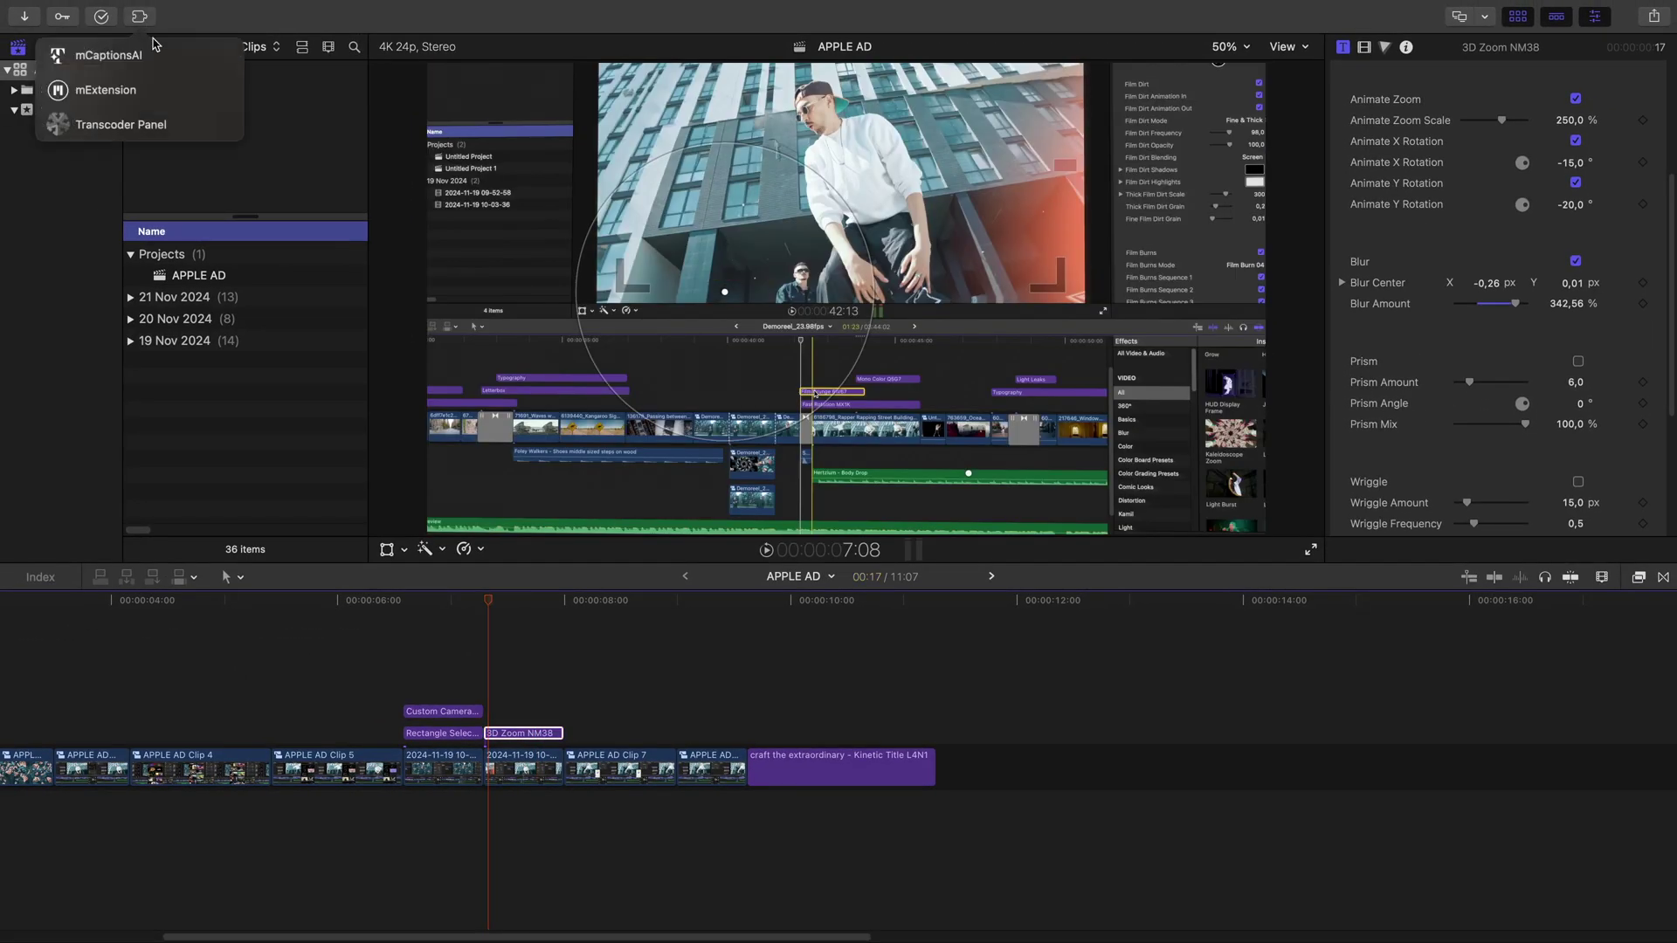
{"action": "left_click", "coordinate": [155, 93]}
{"action": "type", "text": "grid"}
{"action": "key", "text": "Return"}
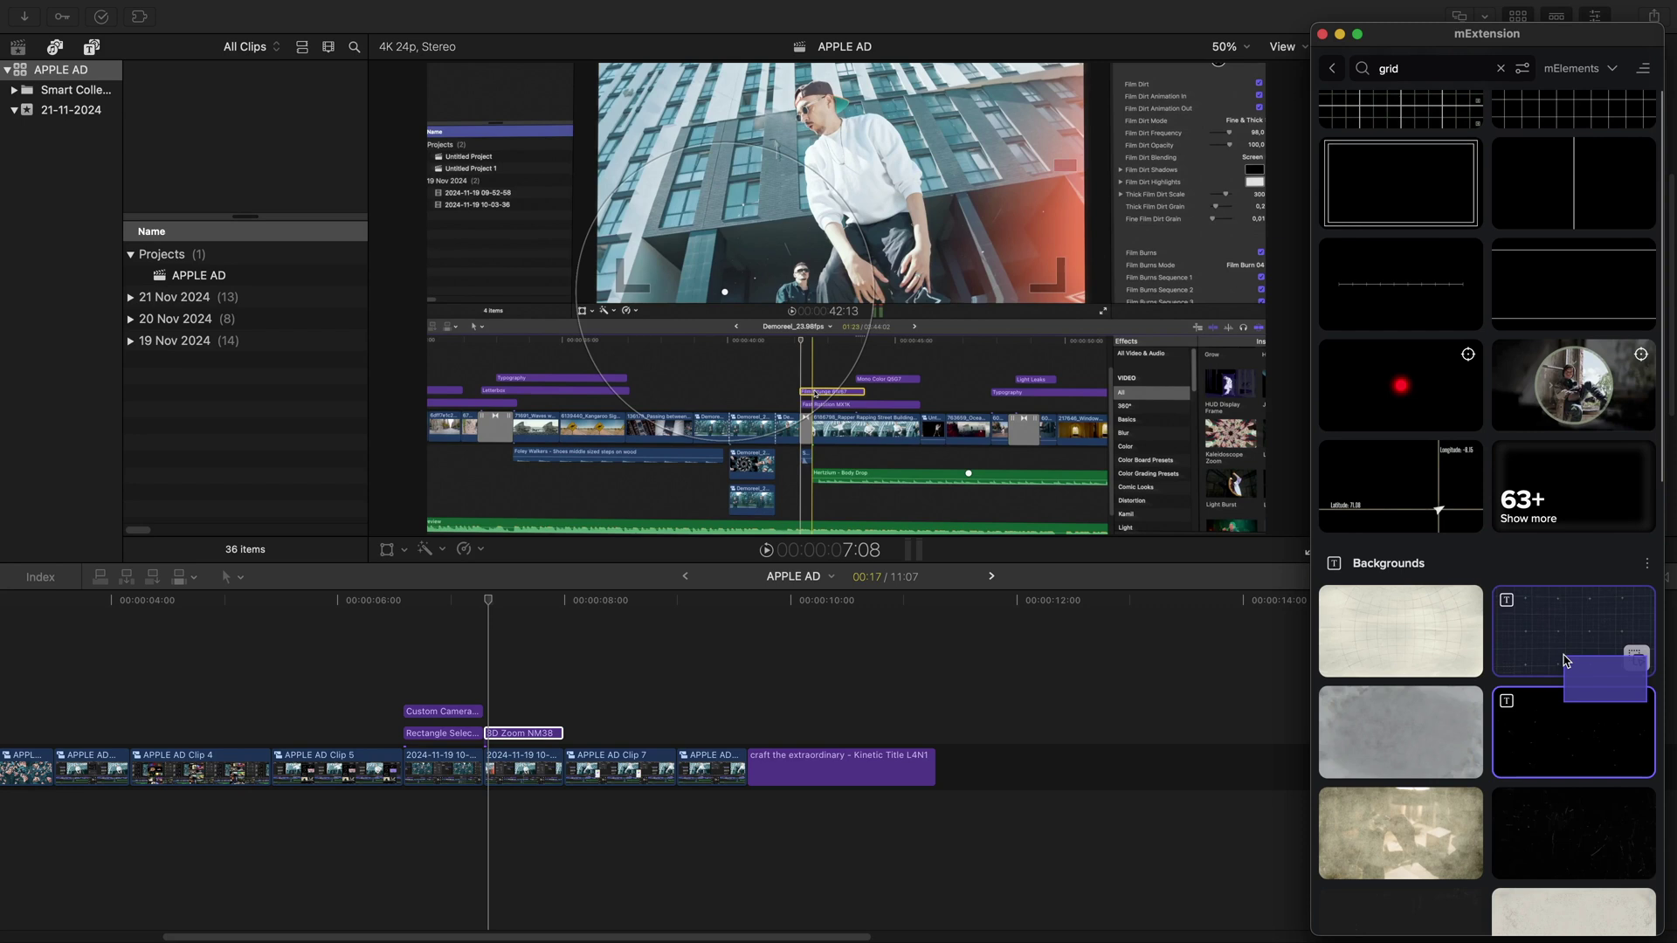
- Insert the Grid 2373 background title between the 3D Zoom title and the clip, and trim it to the clip's end
{"action": "left_click_drag", "start_coordinate": [1498, 690], "coordinate": [0, 872]}
{"action": "left_click_drag", "start_coordinate": [533, 747], "coordinate": [524, 752]}
{"action": "left_click_drag", "start_coordinate": [1048, 733], "coordinate": [590, 746]}
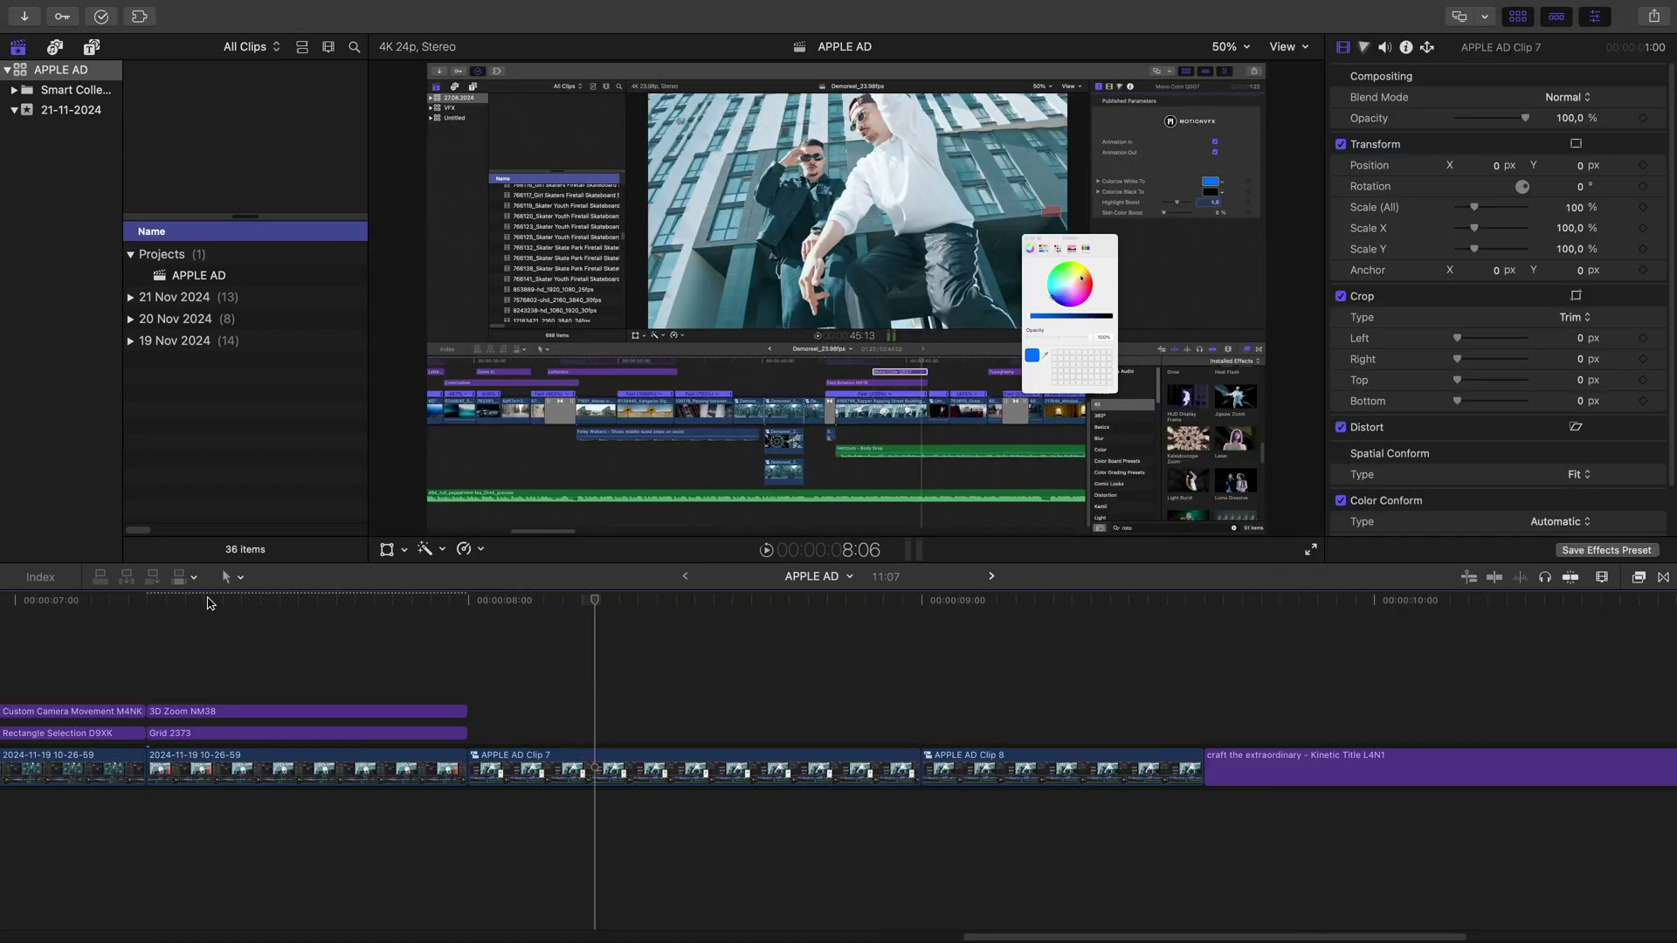
- With the 3D Zoom title disabled, set the Grid title's Content Blend Mode to Lighten and Lines Opacity to 34.23 %
{"action": "left_click", "coordinate": [251, 733]}
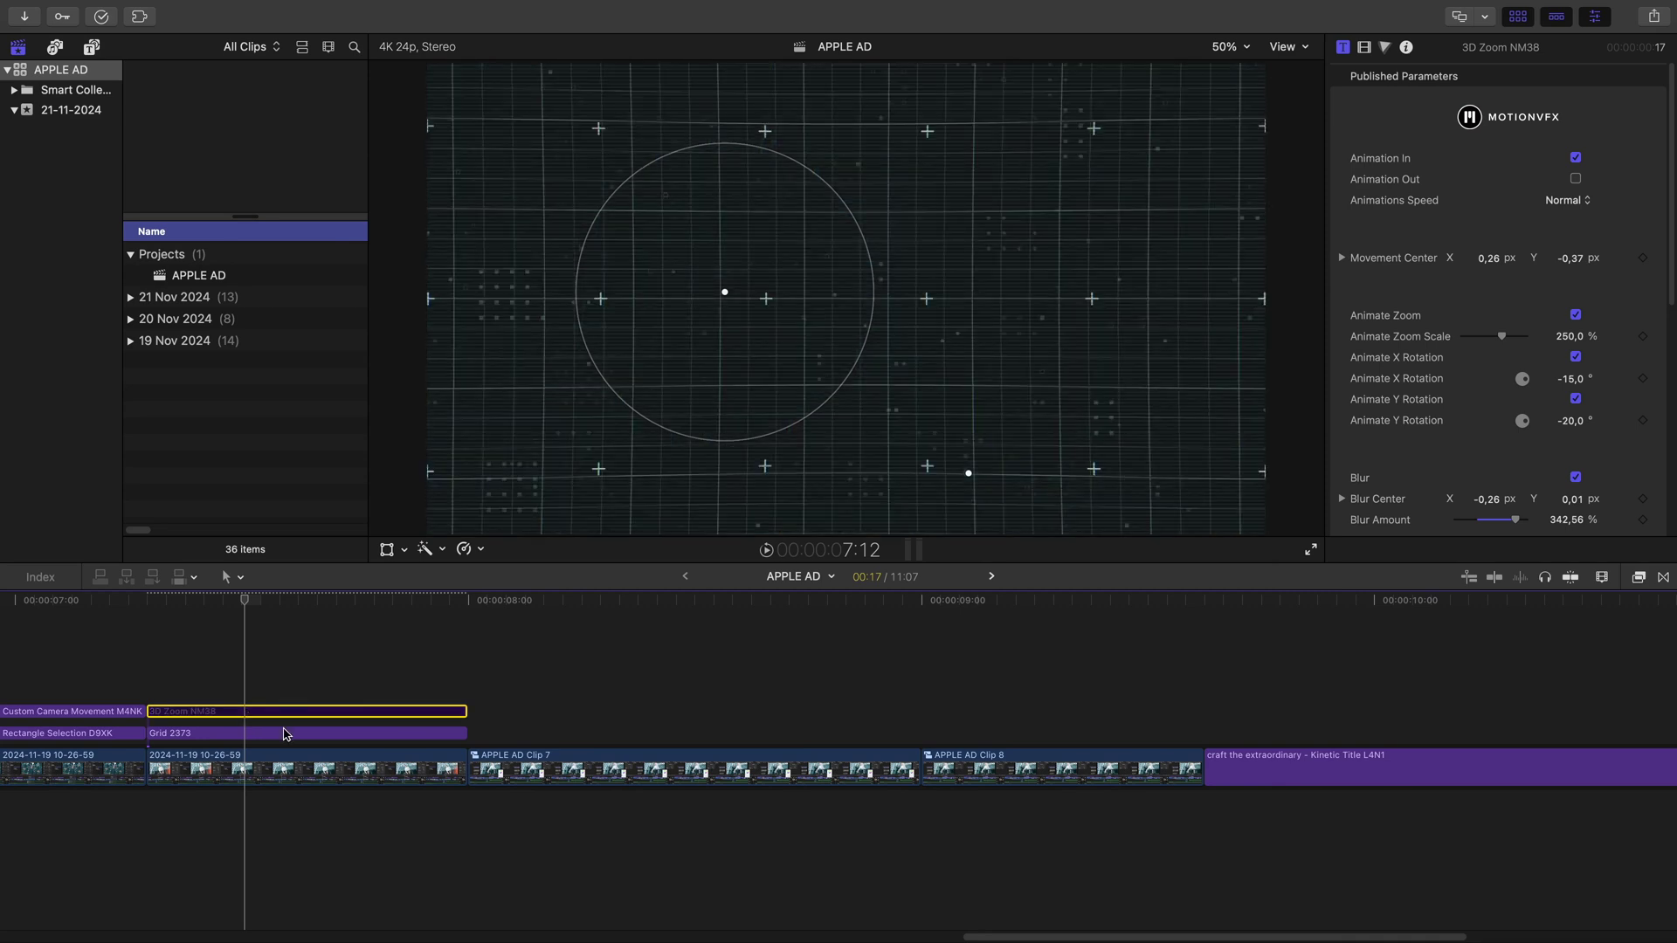
{"action": "left_click", "coordinate": [1559, 260]}
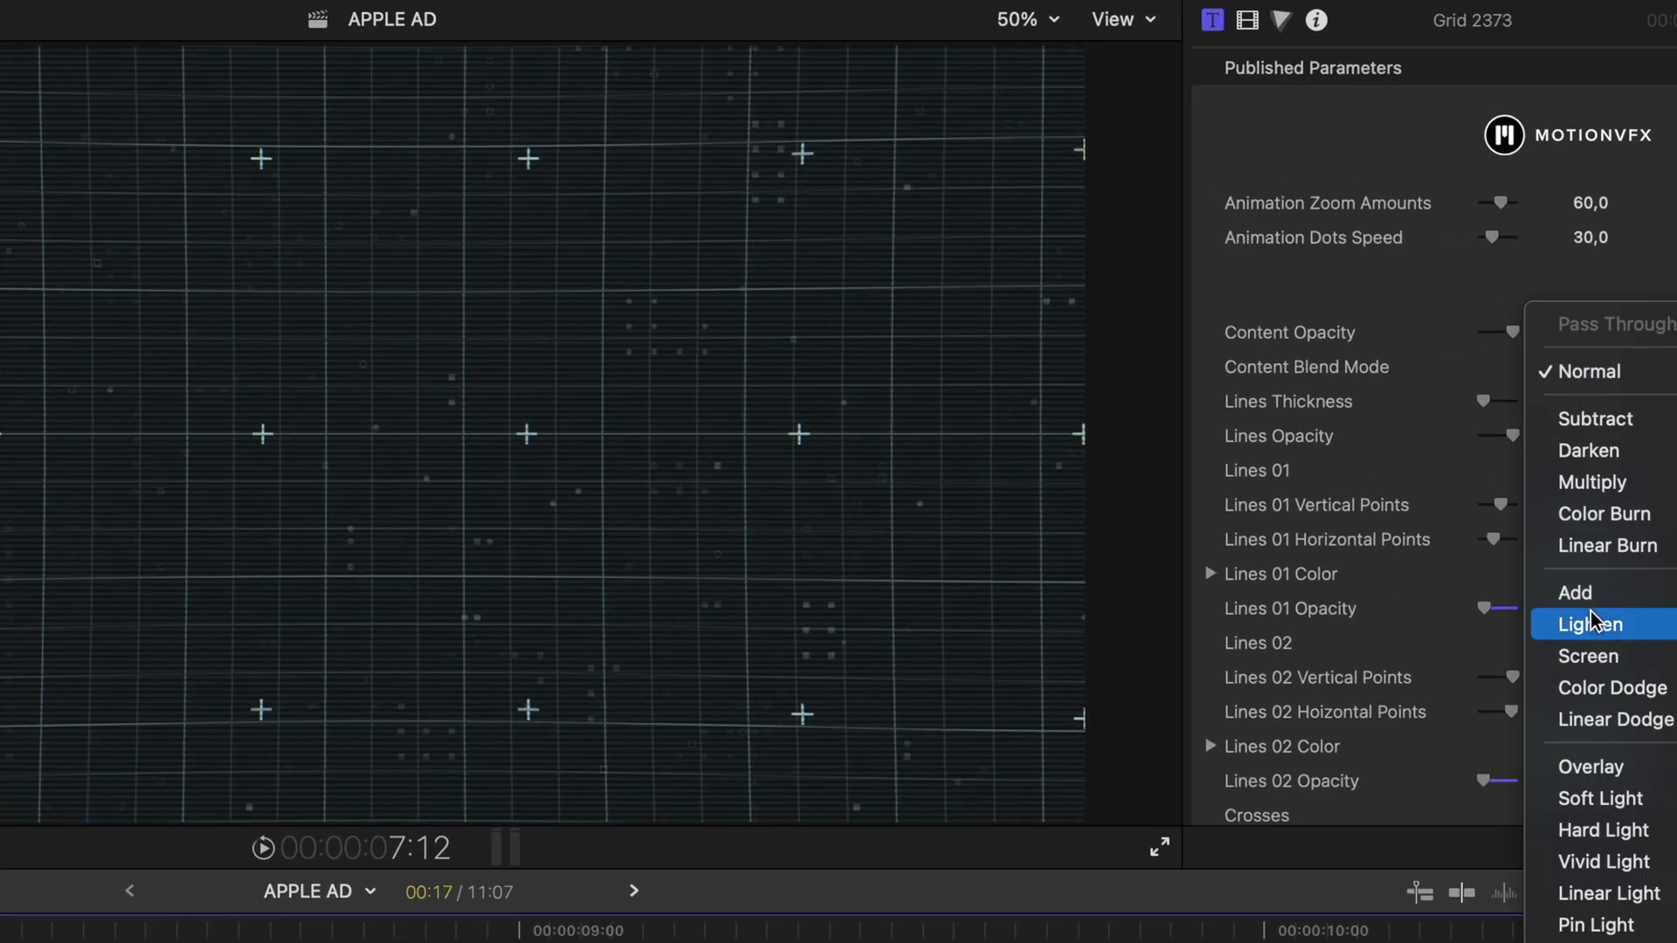
{"action": "left_click", "coordinate": [1590, 621]}
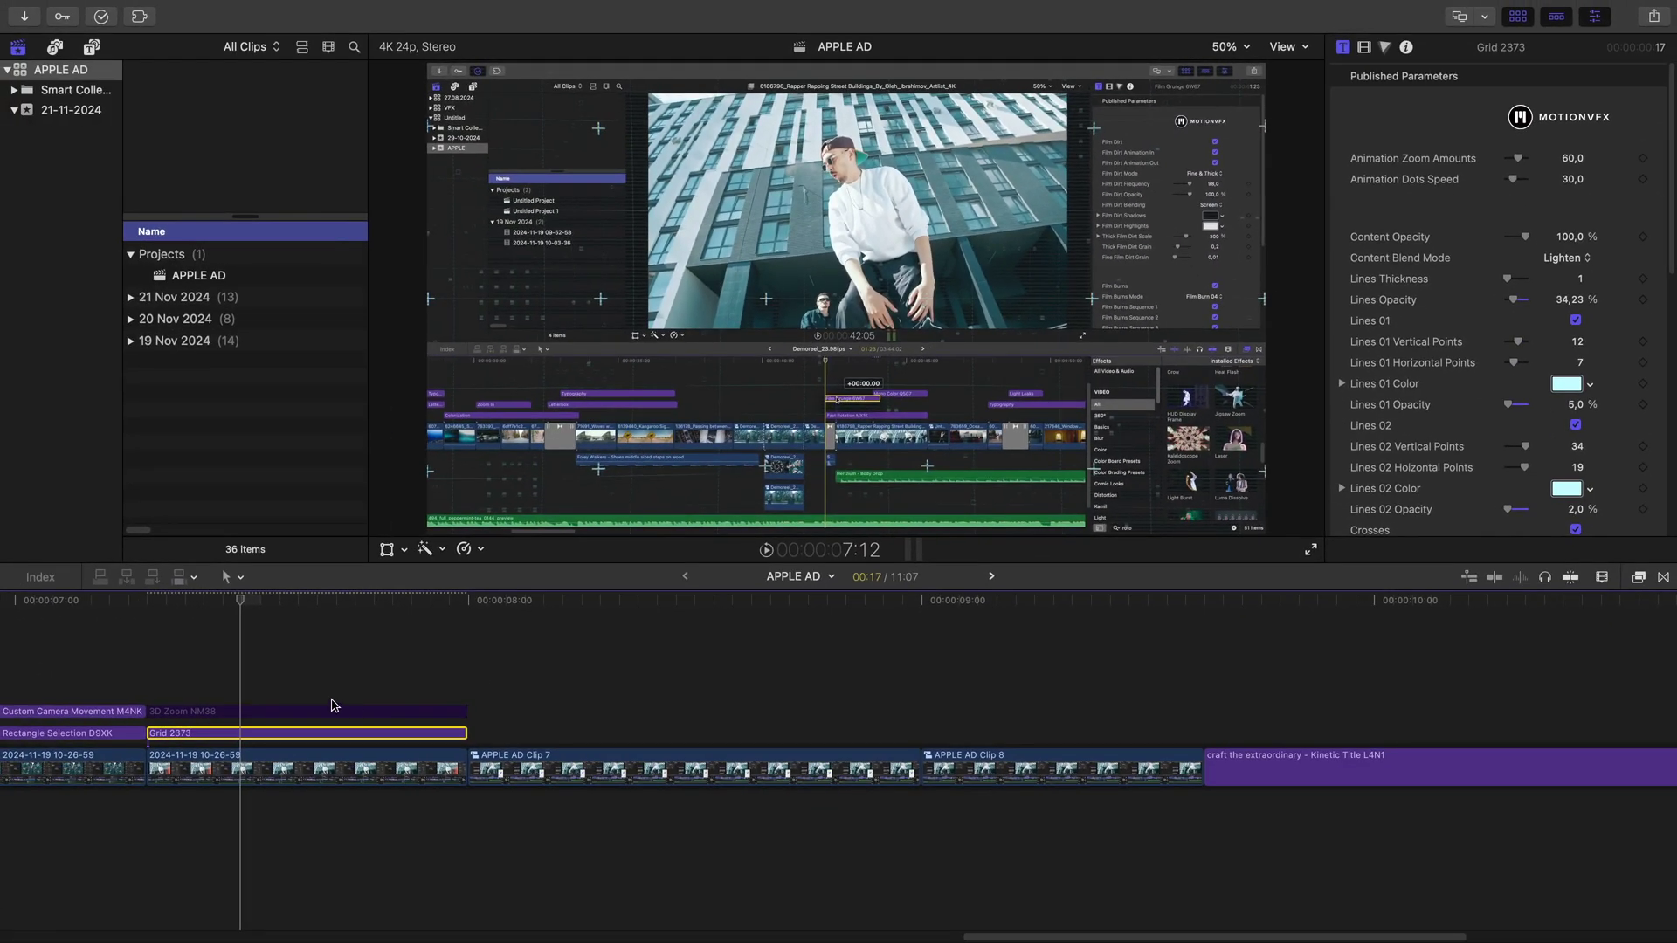
- Re-enable the 3D Zoom title and play back the clip from the title's start
{"action": "left_click", "coordinate": [245, 709]}
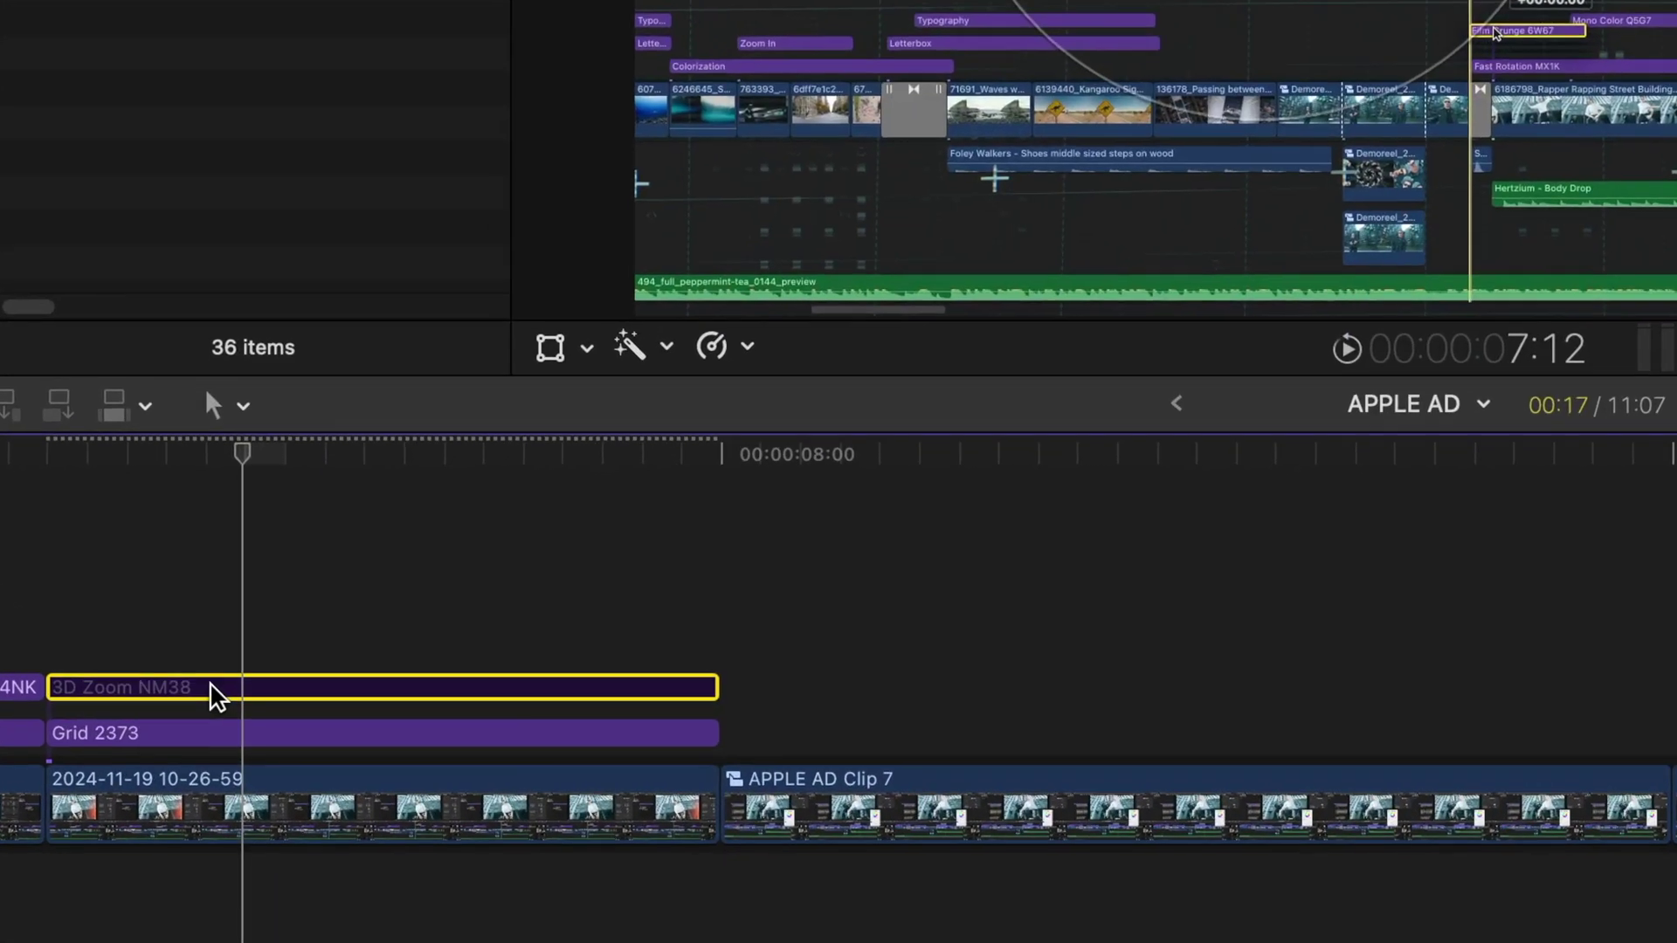
{"action": "left_click_drag", "start_coordinate": [202, 571], "coordinate": [153, 571]}
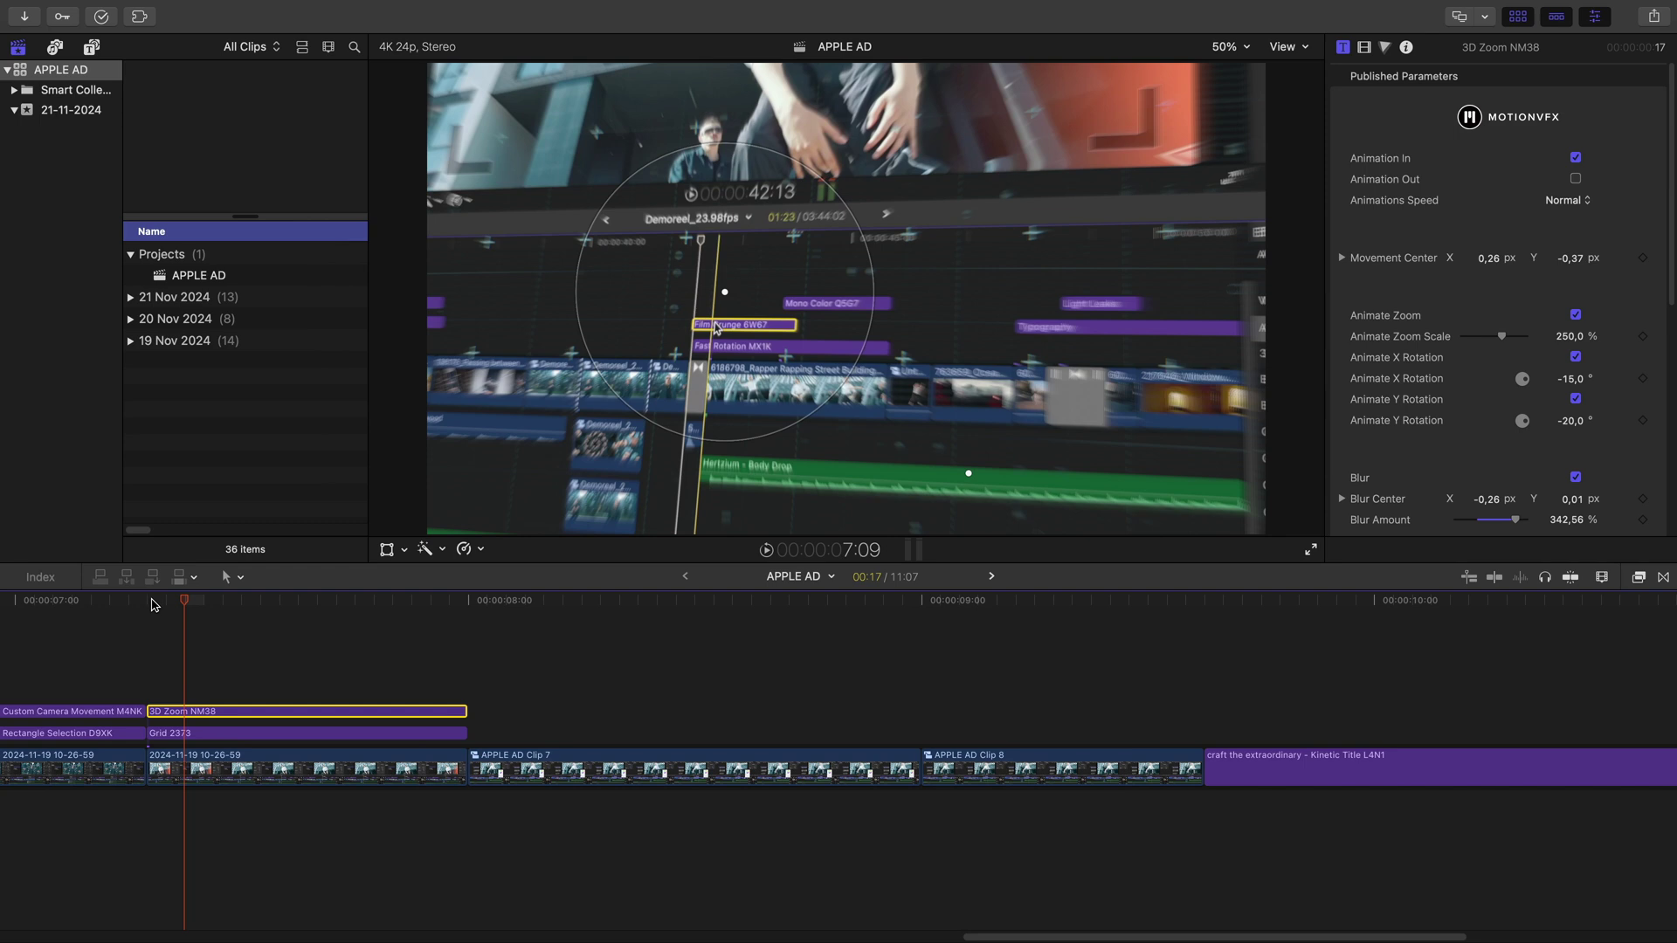
{"action": "left_click", "coordinate": [144, 602]}
{"action": "key", "text": "space"}
{"action": "key", "text": "space"}
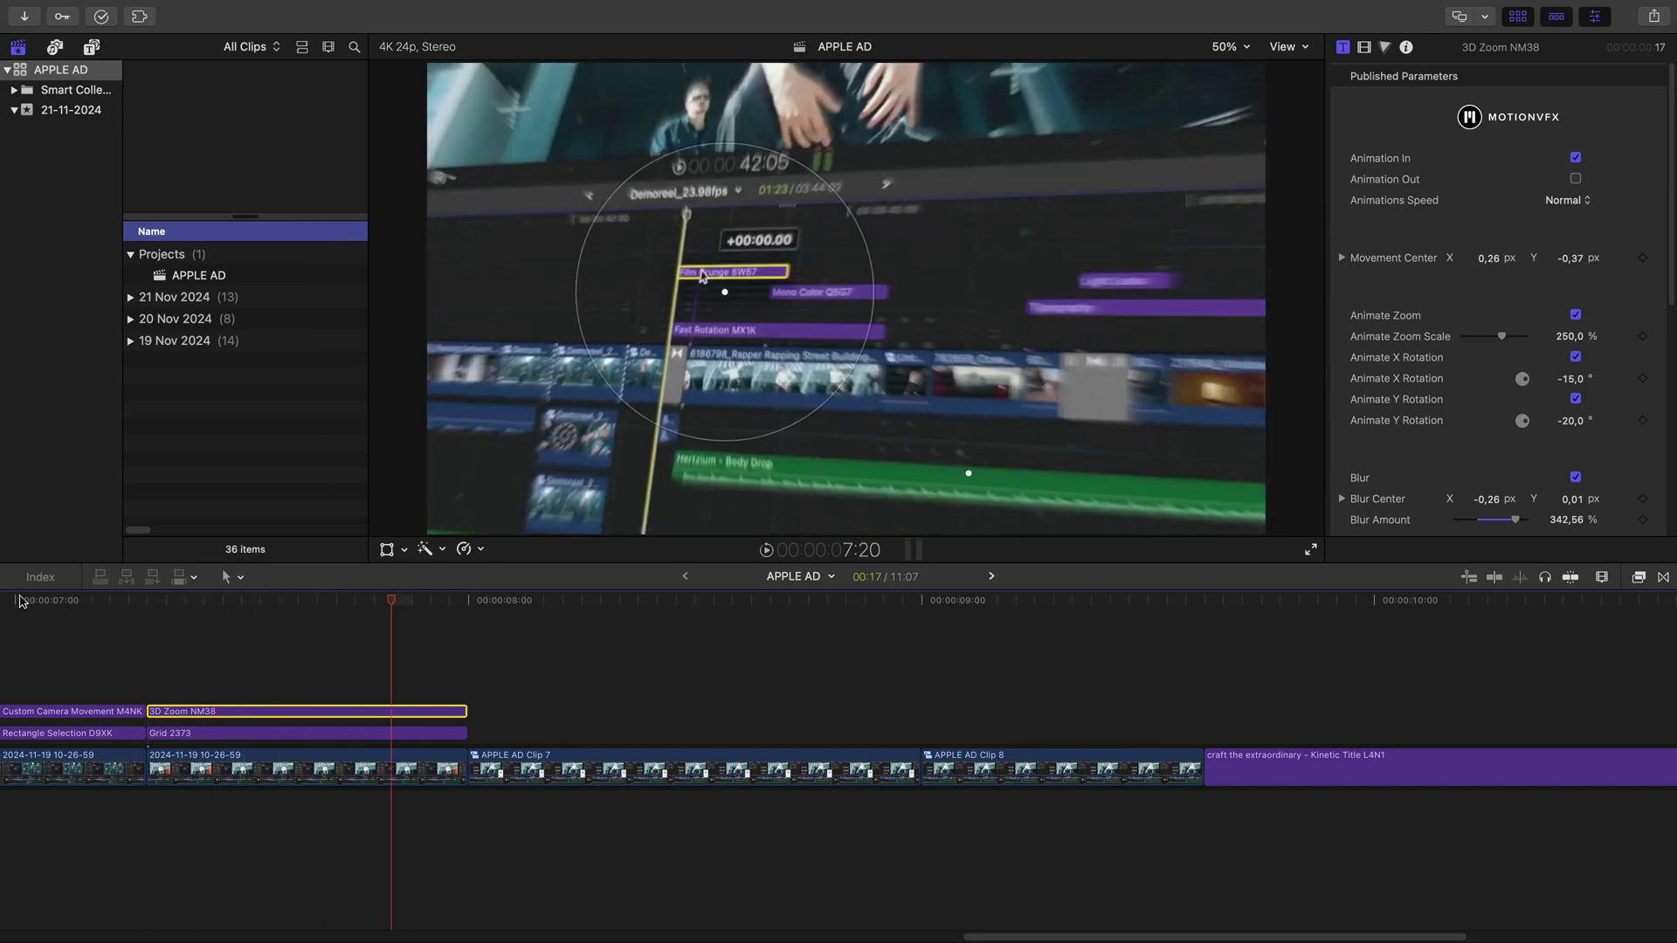
- Replay the sequence from about 7:00 to check the rectangle selection flowing into the grid and 3D zoom
{"action": "left_click", "coordinate": [41, 603]}
{"action": "key", "text": "space"}
{"action": "key", "text": "space"}
{"action": "left_click", "coordinate": [41, 603]}
{"action": "key", "text": "space"}
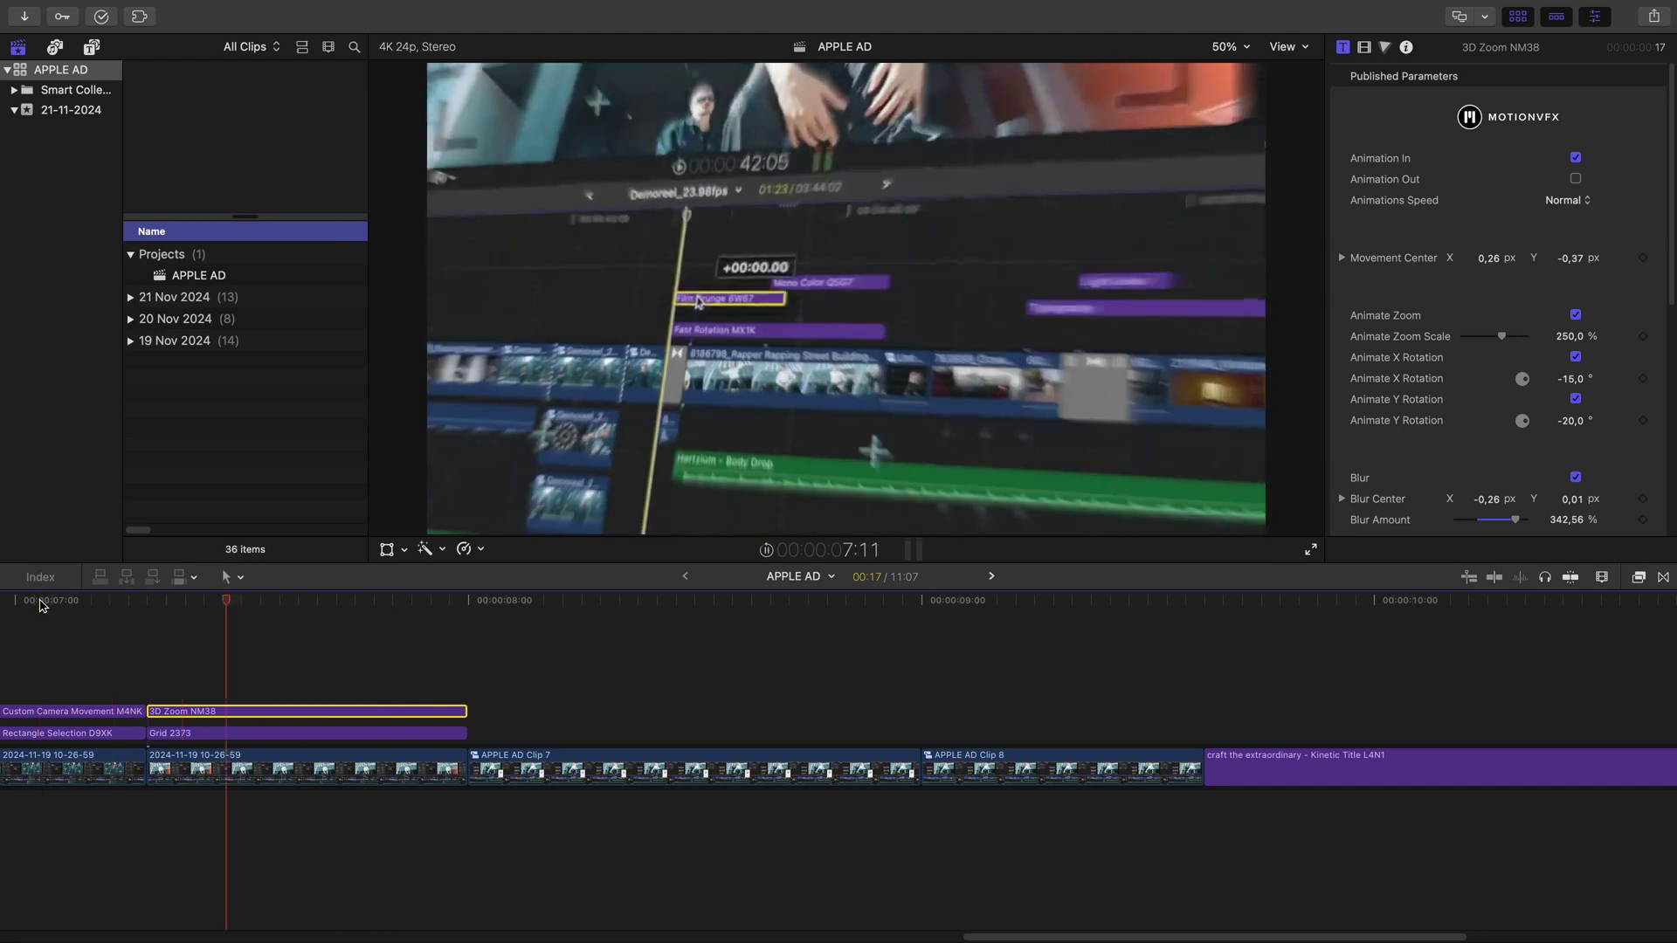
{"action": "left_click", "coordinate": [41, 603]}
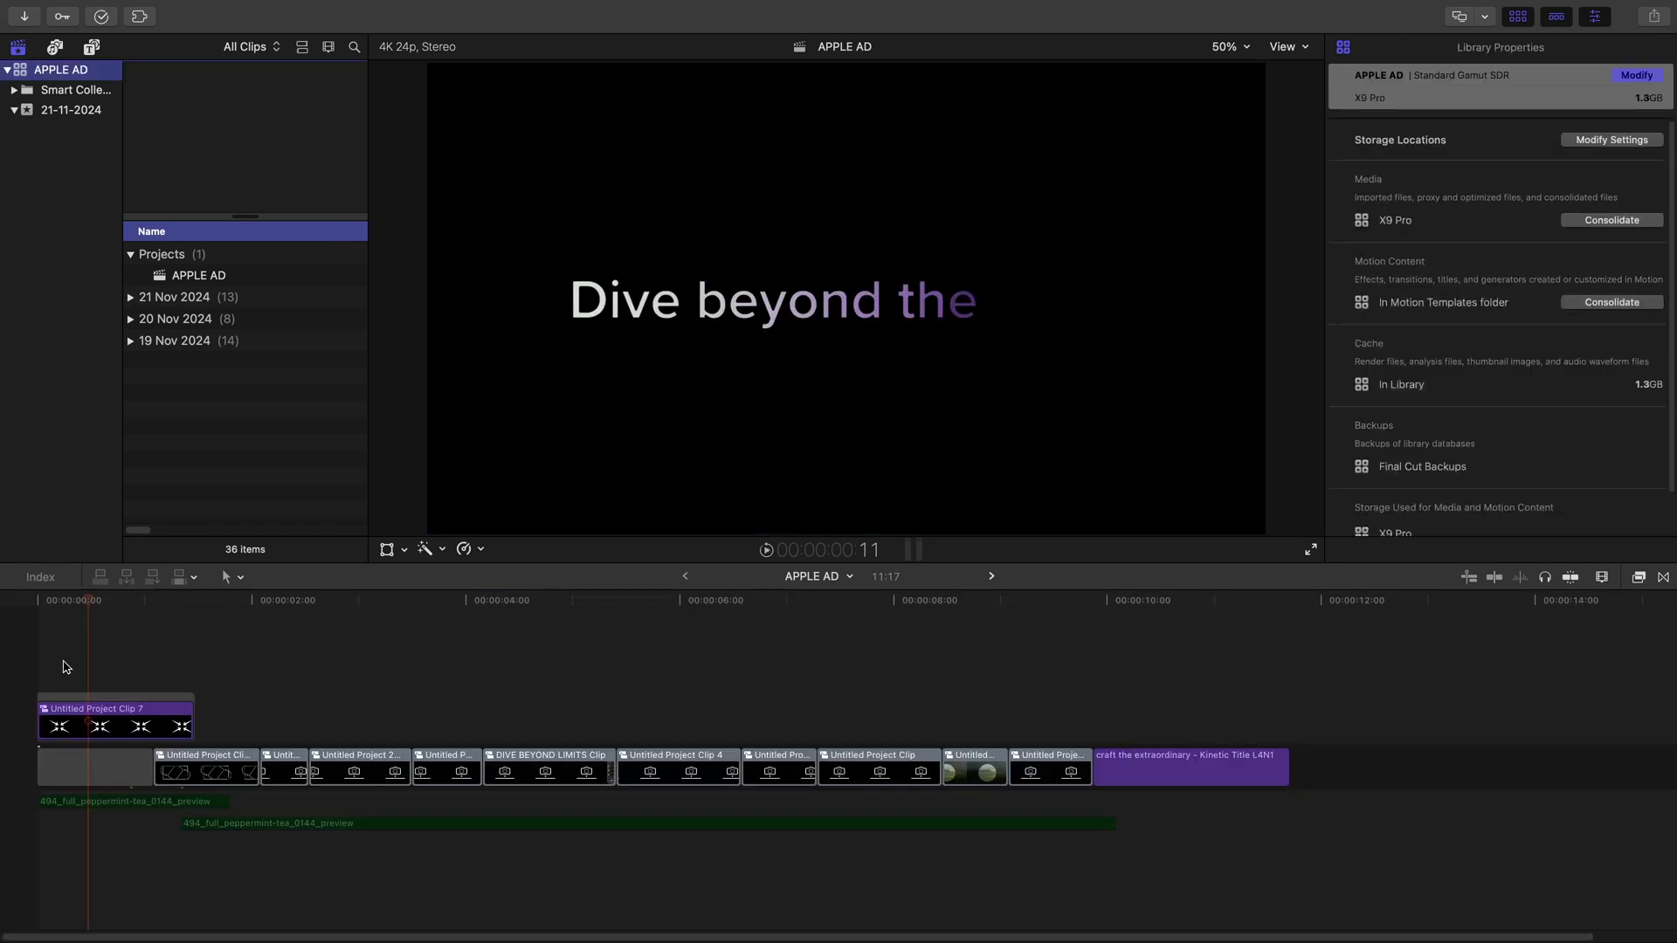
- Review the opening clips of the assembled timeline and park the playhead at 1:04, where the opening title overlaps the first video clip
{"action": "left_click_drag", "start_coordinate": [58, 599], "coordinate": [312, 616]}
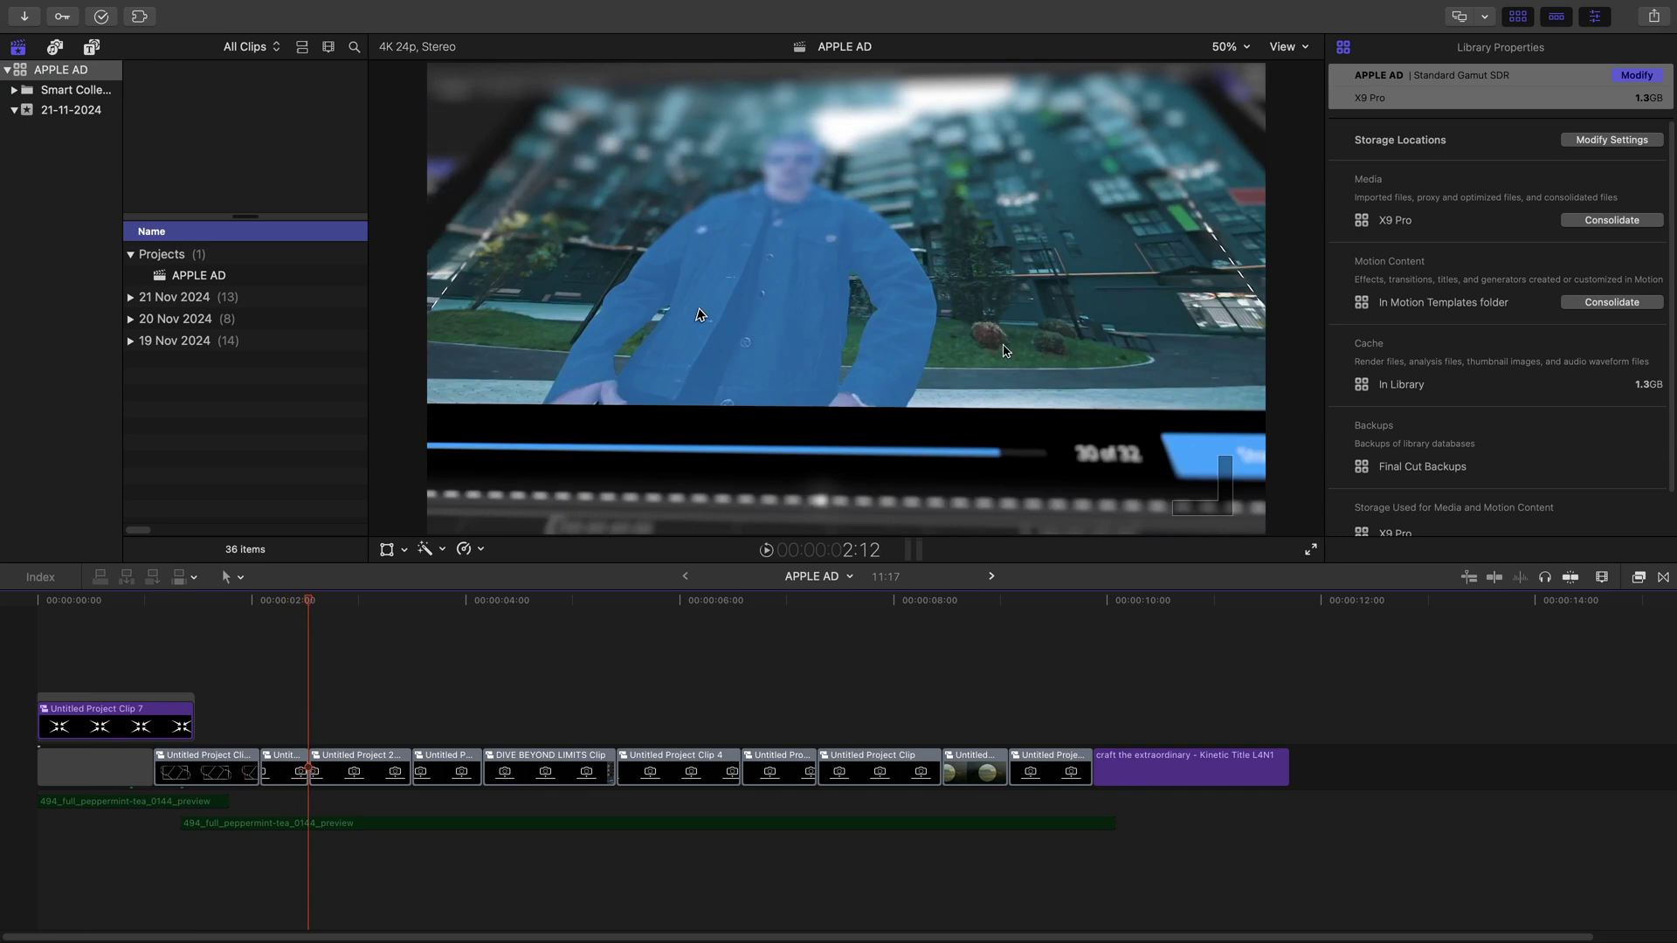
{"action": "left_click", "coordinate": [186, 755]}
{"action": "left_click_drag", "start_coordinate": [98, 617], "coordinate": [166, 693]}
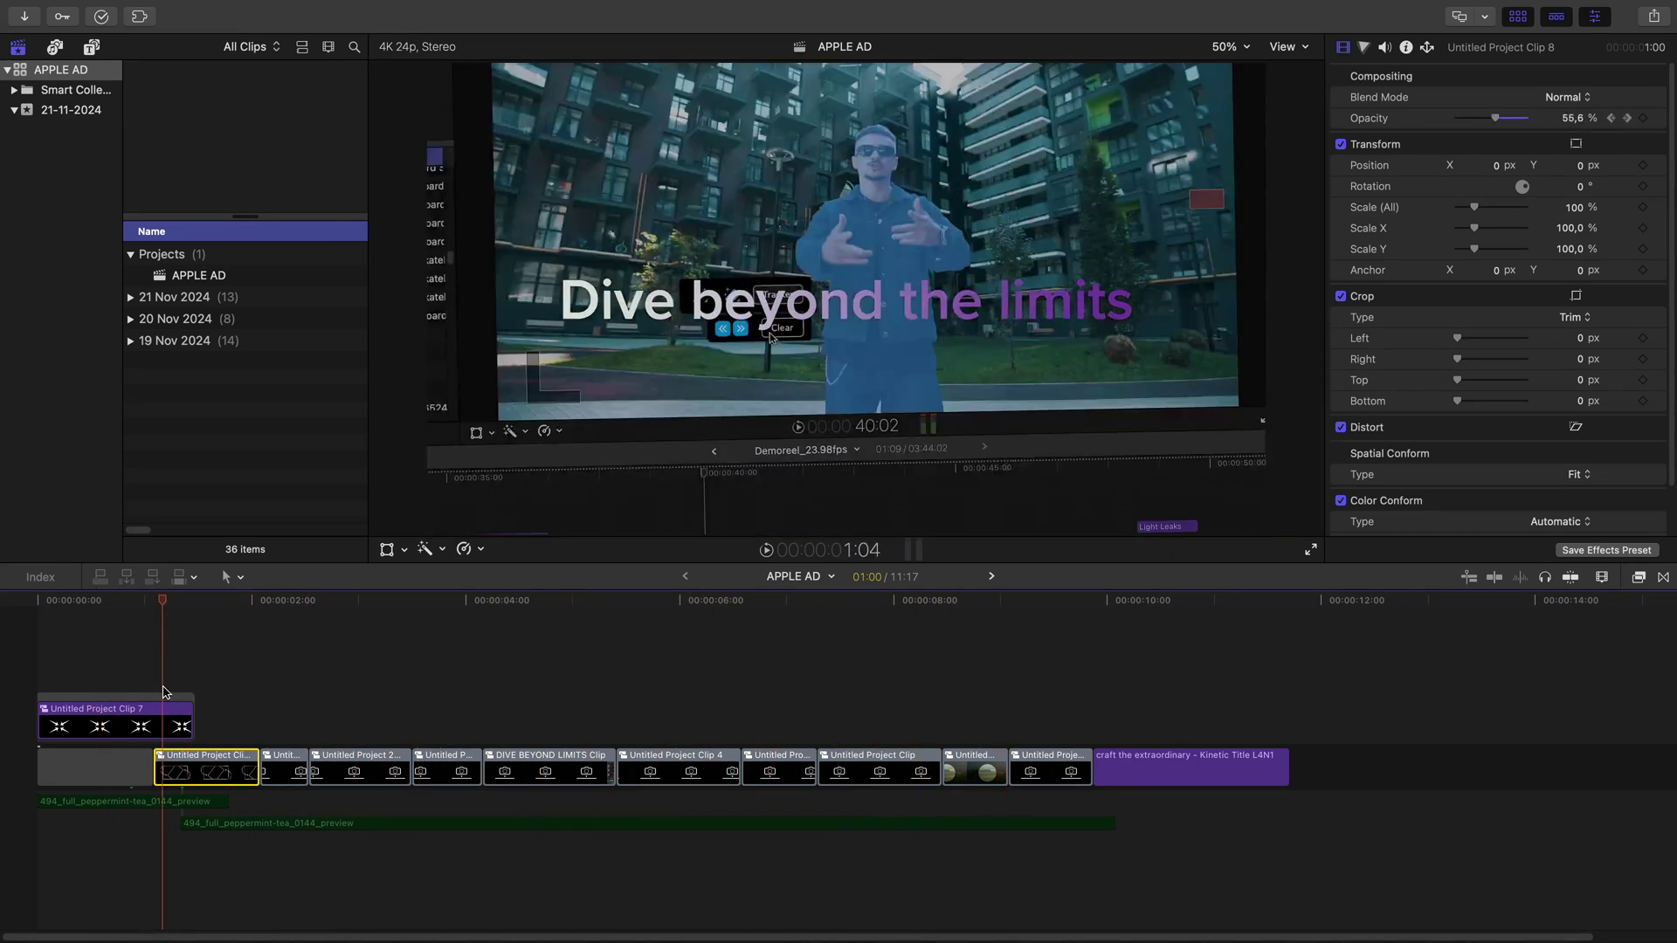
- Open mExtension, search for "Whip Cut" and open that transition collection
{"action": "left_click", "coordinate": [141, 16]}
{"action": "left_click", "coordinate": [170, 82]}
{"action": "left_click", "coordinate": [1400, 70]}
{"action": "type", "text": "Whip Cut"}
{"action": "left_click", "coordinate": [1518, 238]}
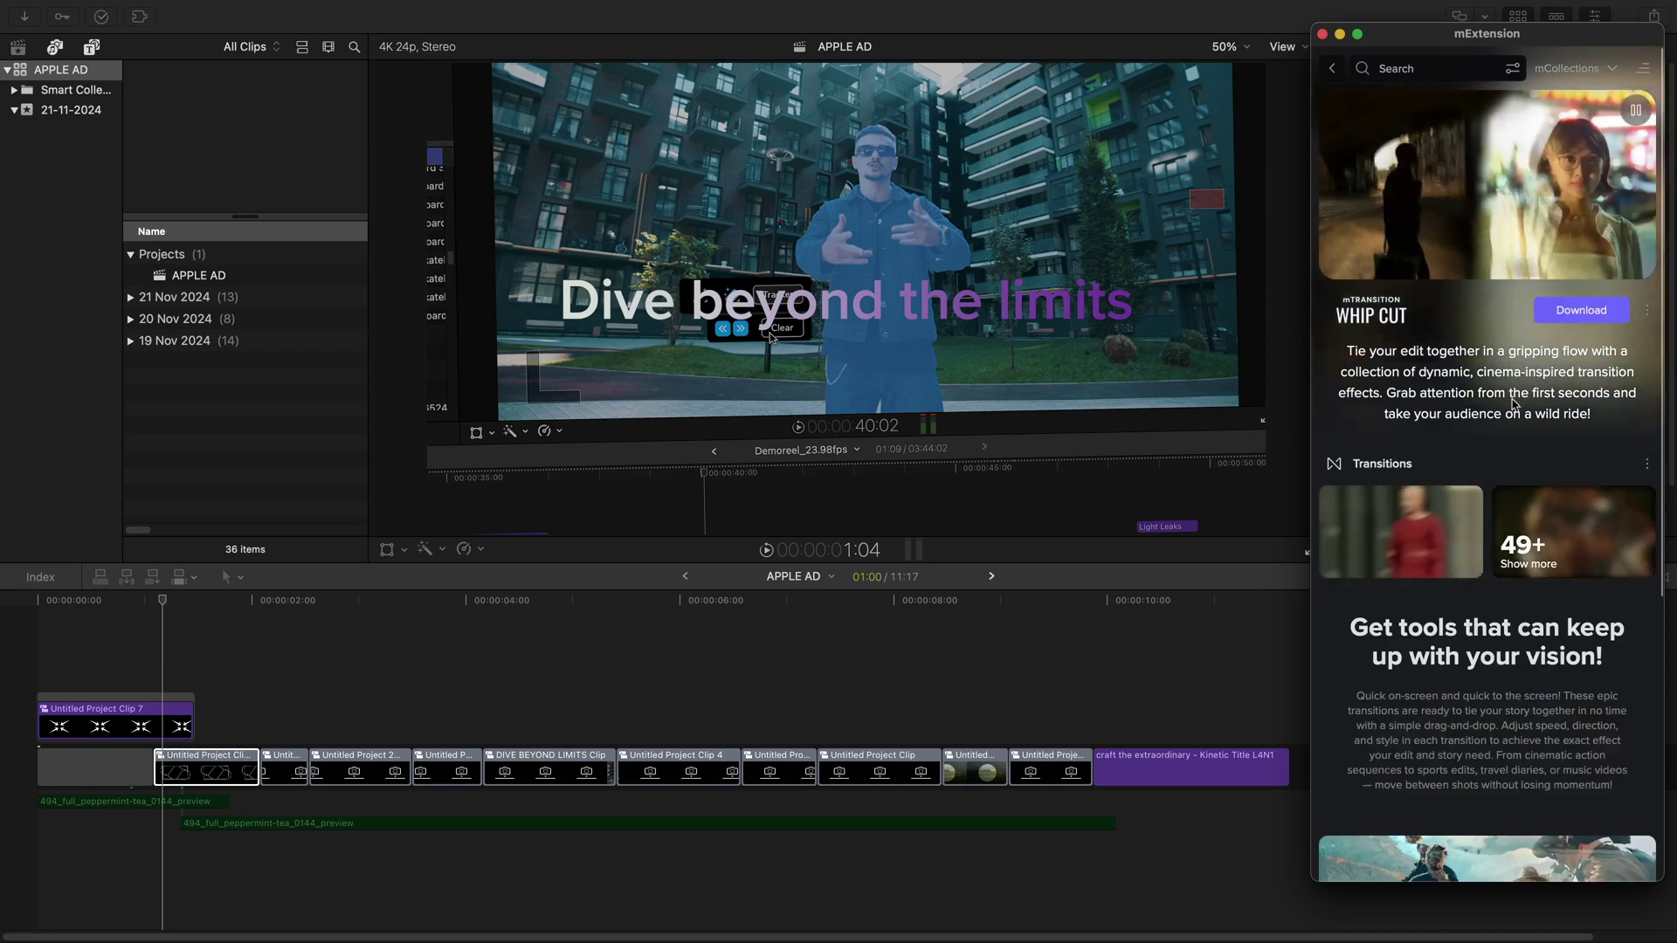
- Apply a Whip Cut transition to the end of the opening "Dive beyond the limits" title clip
{"action": "scroll", "coordinate": [1542, 580], "scroll_direction": "down", "scroll_amount": 10}
{"action": "scroll", "coordinate": [1542, 580], "scroll_direction": "down", "scroll_amount": 15}
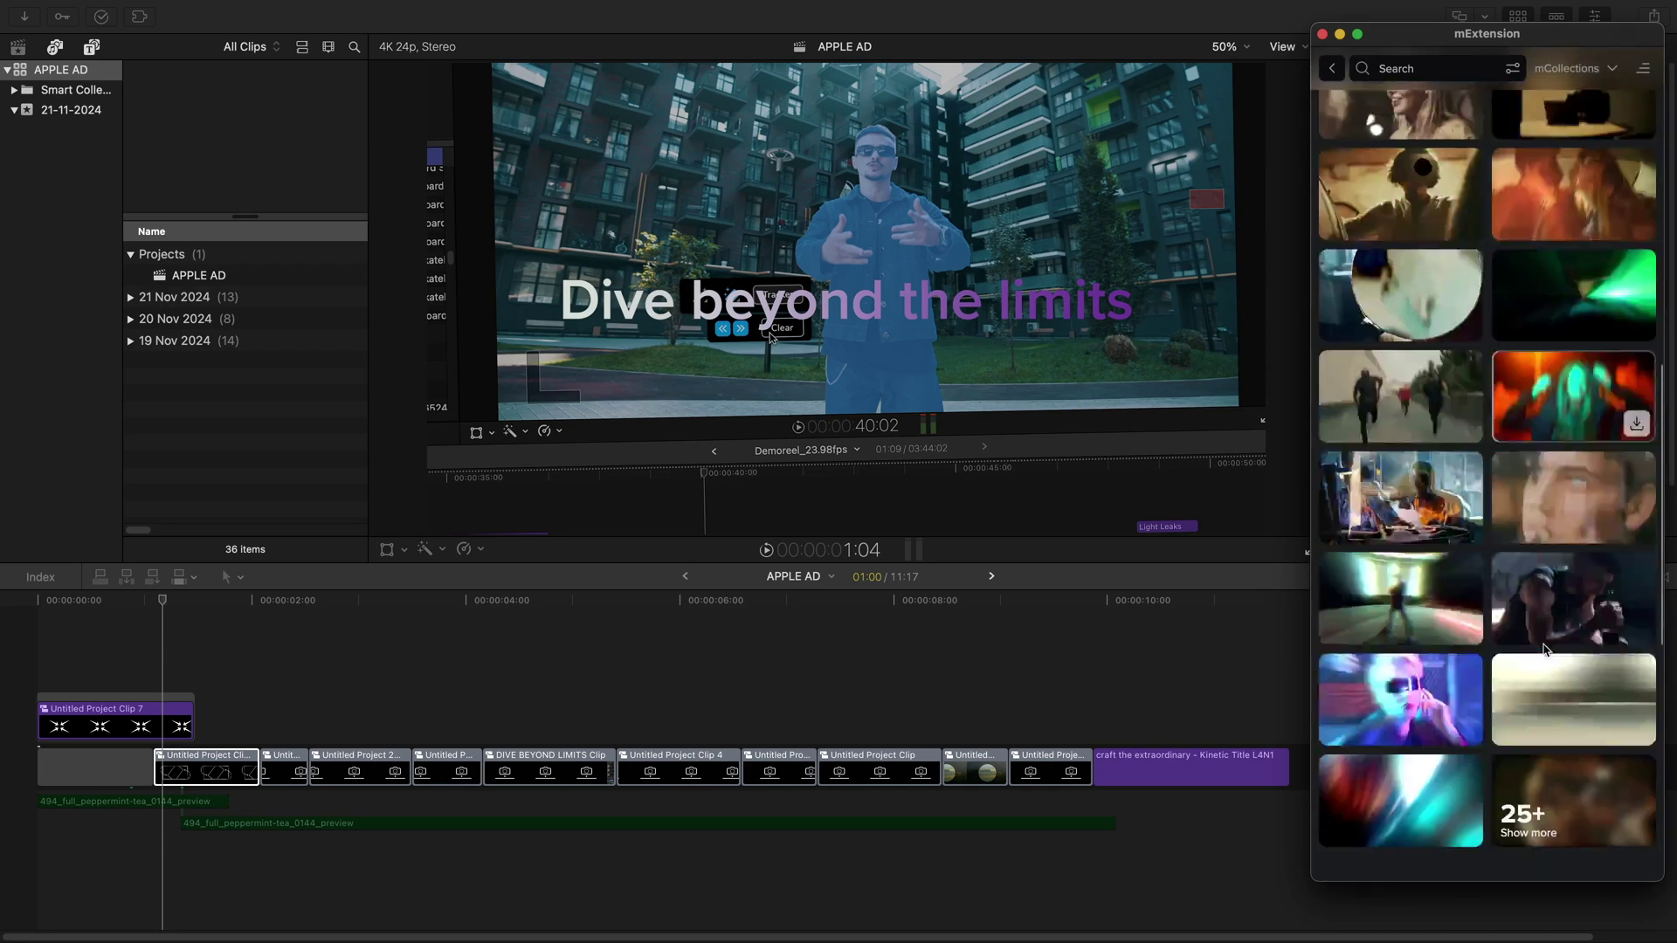
{"action": "scroll", "coordinate": [1545, 646], "scroll_direction": "down", "scroll_amount": 5}
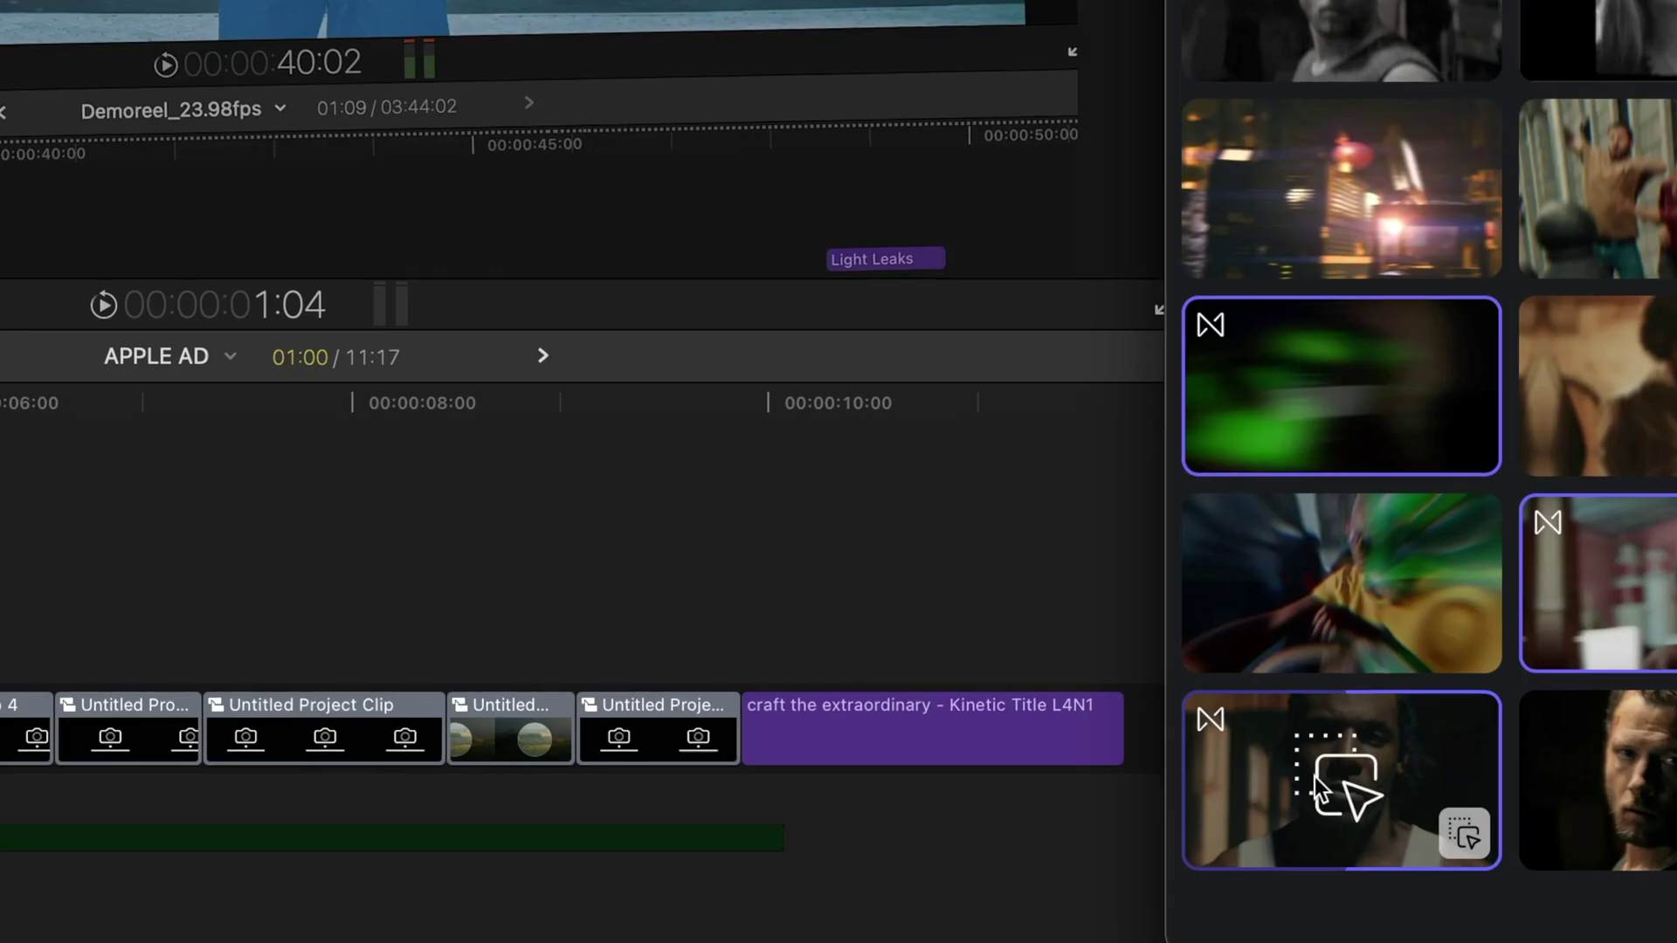
{"action": "left_click_drag", "start_coordinate": [1397, 791], "coordinate": [157, 725]}
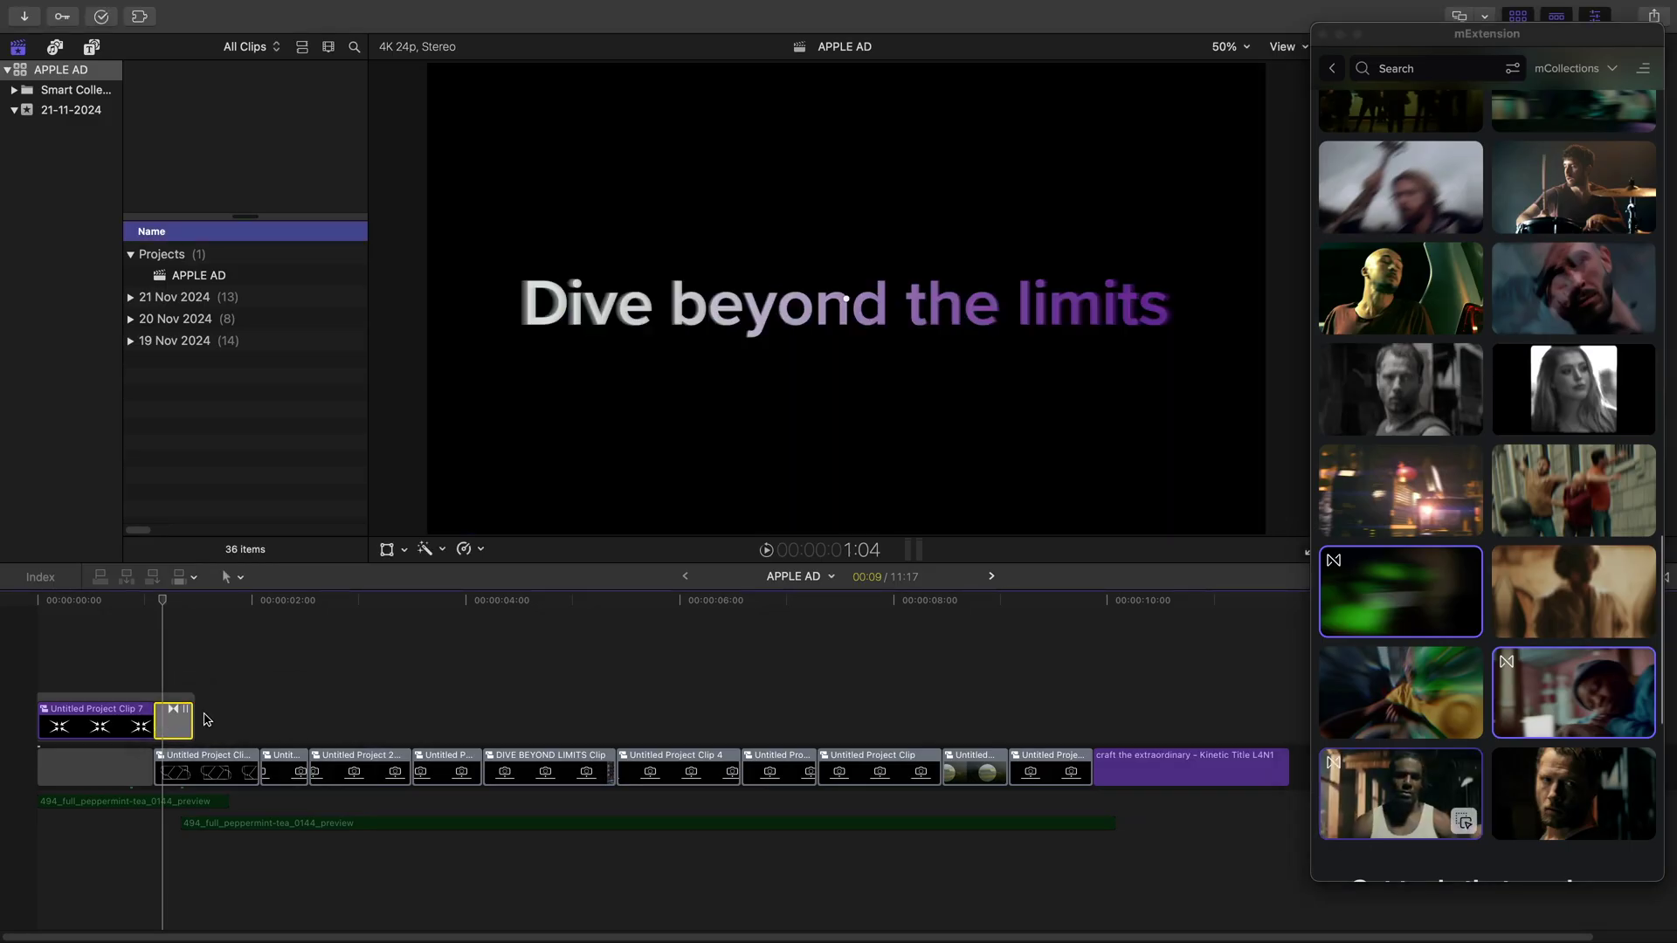
- Apply two more Whip Cut transitions, one at each end of Untitled Project Clip 4
{"action": "left_click", "coordinate": [1388, 709]}
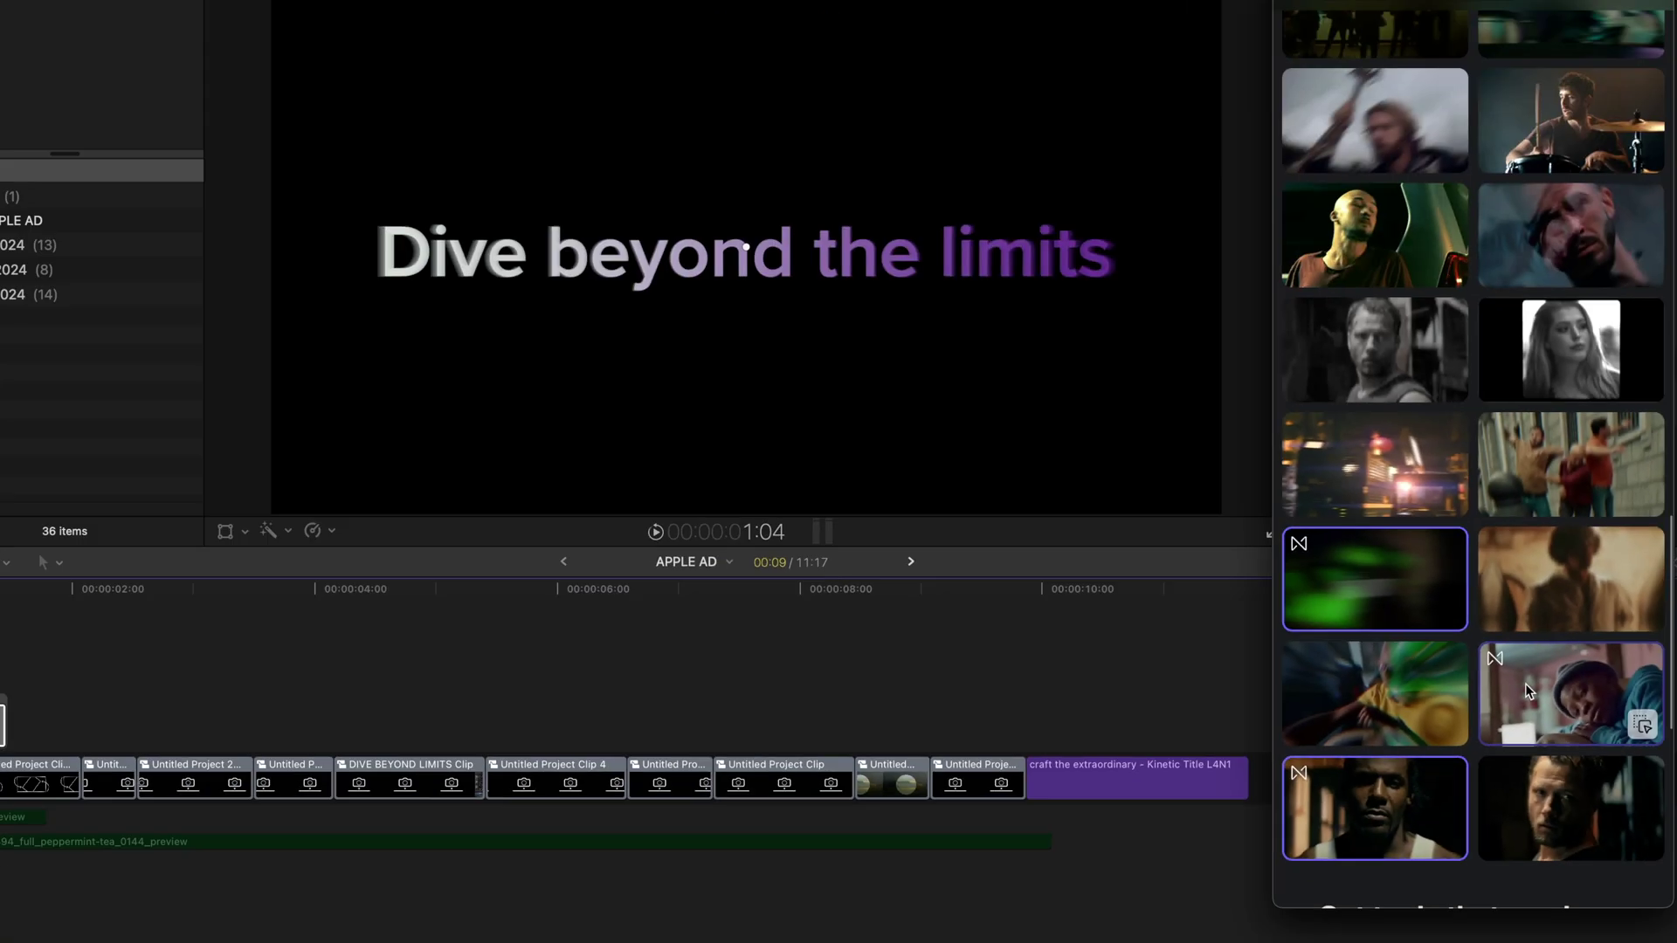
{"action": "left_click_drag", "start_coordinate": [1525, 683], "coordinate": [467, 777]}
{"action": "left_click_drag", "start_coordinate": [594, 773], "coordinate": [583, 777]}
{"action": "left_click_drag", "start_coordinate": [1361, 611], "coordinate": [748, 771]}
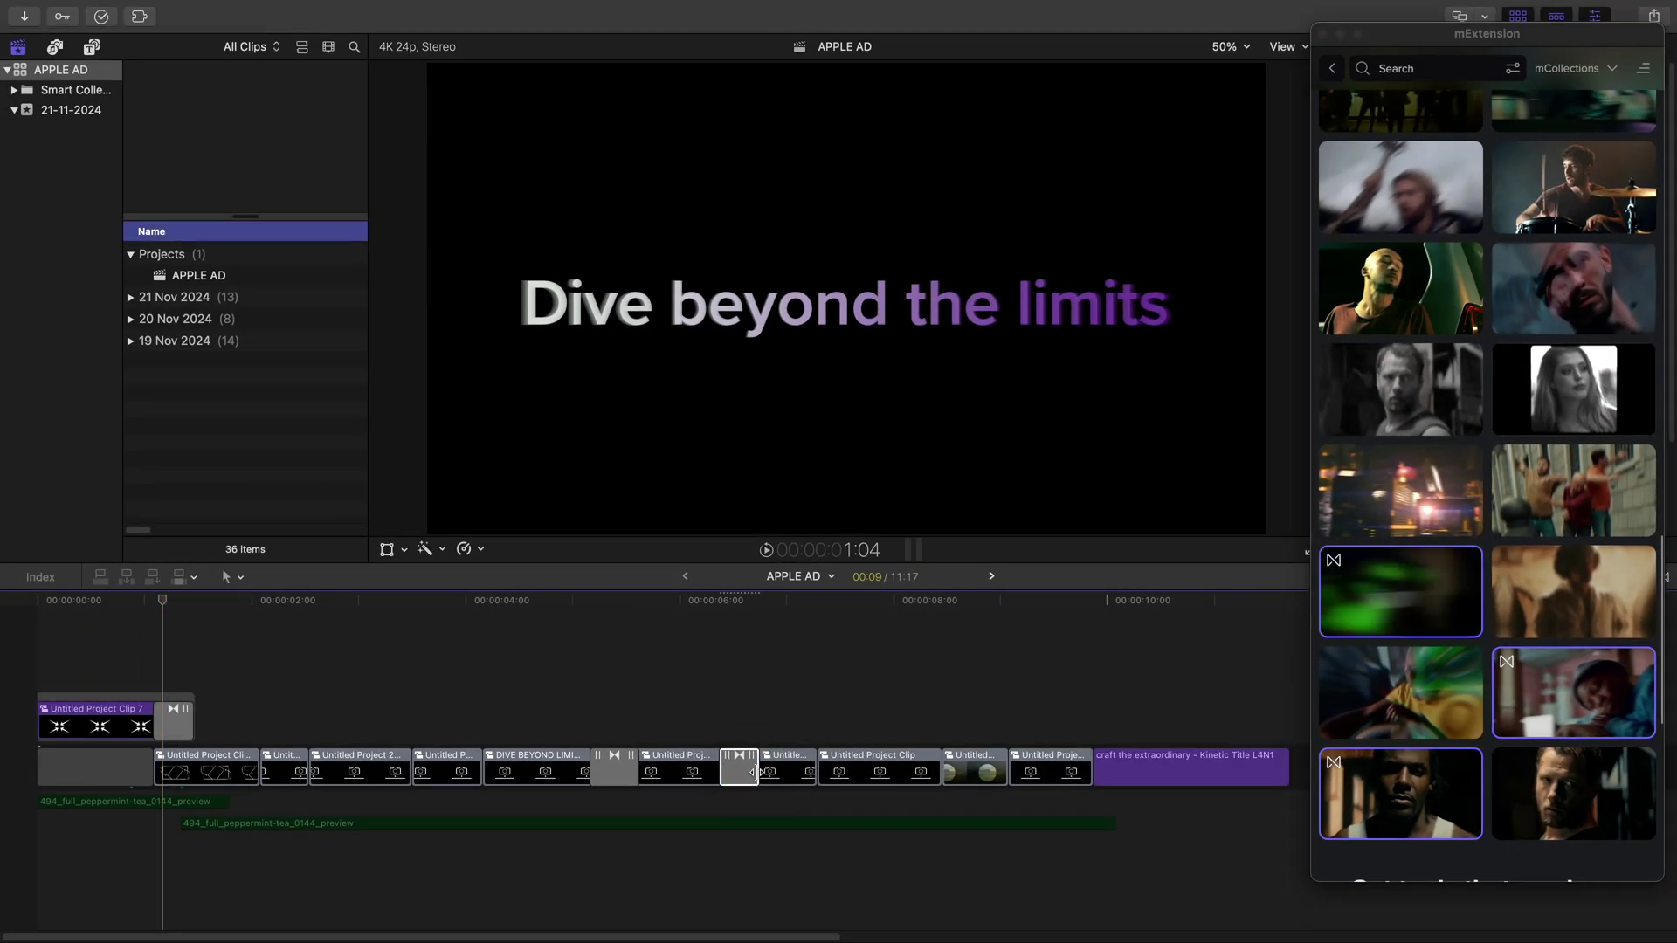
- Close the mExtension window and play back the ad from the beginning
{"action": "left_click", "coordinate": [1322, 49]}
{"action": "left_click", "coordinate": [1322, 35]}
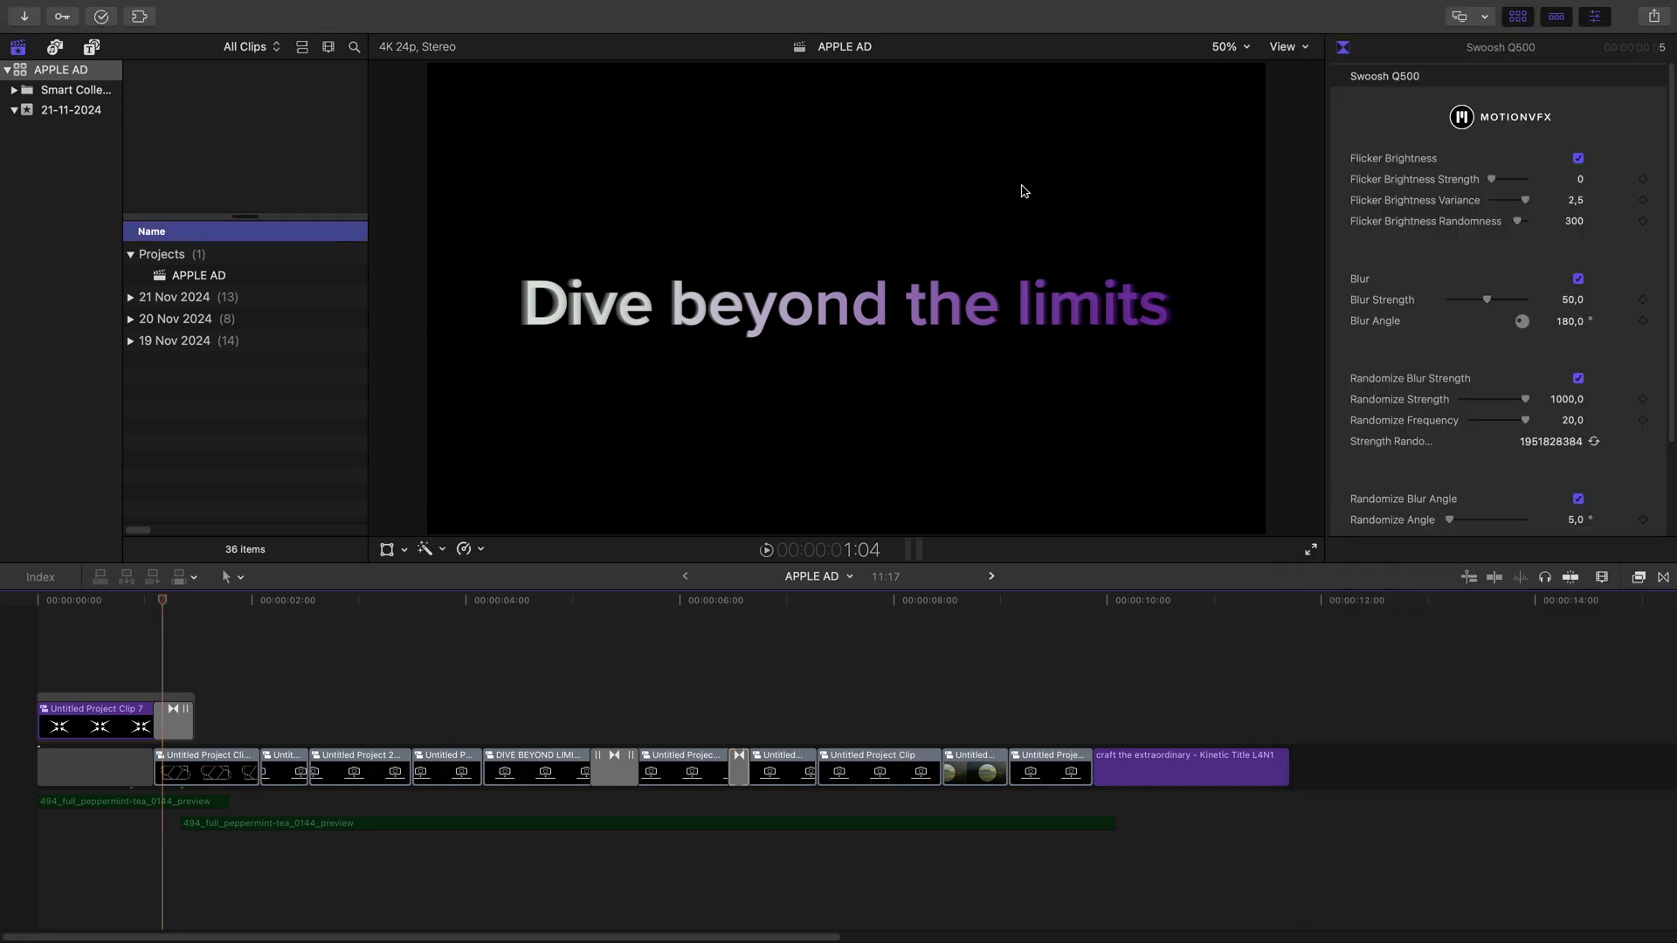
{"action": "left_click_drag", "start_coordinate": [114, 604], "coordinate": [34, 606]}
{"action": "key", "text": "space"}
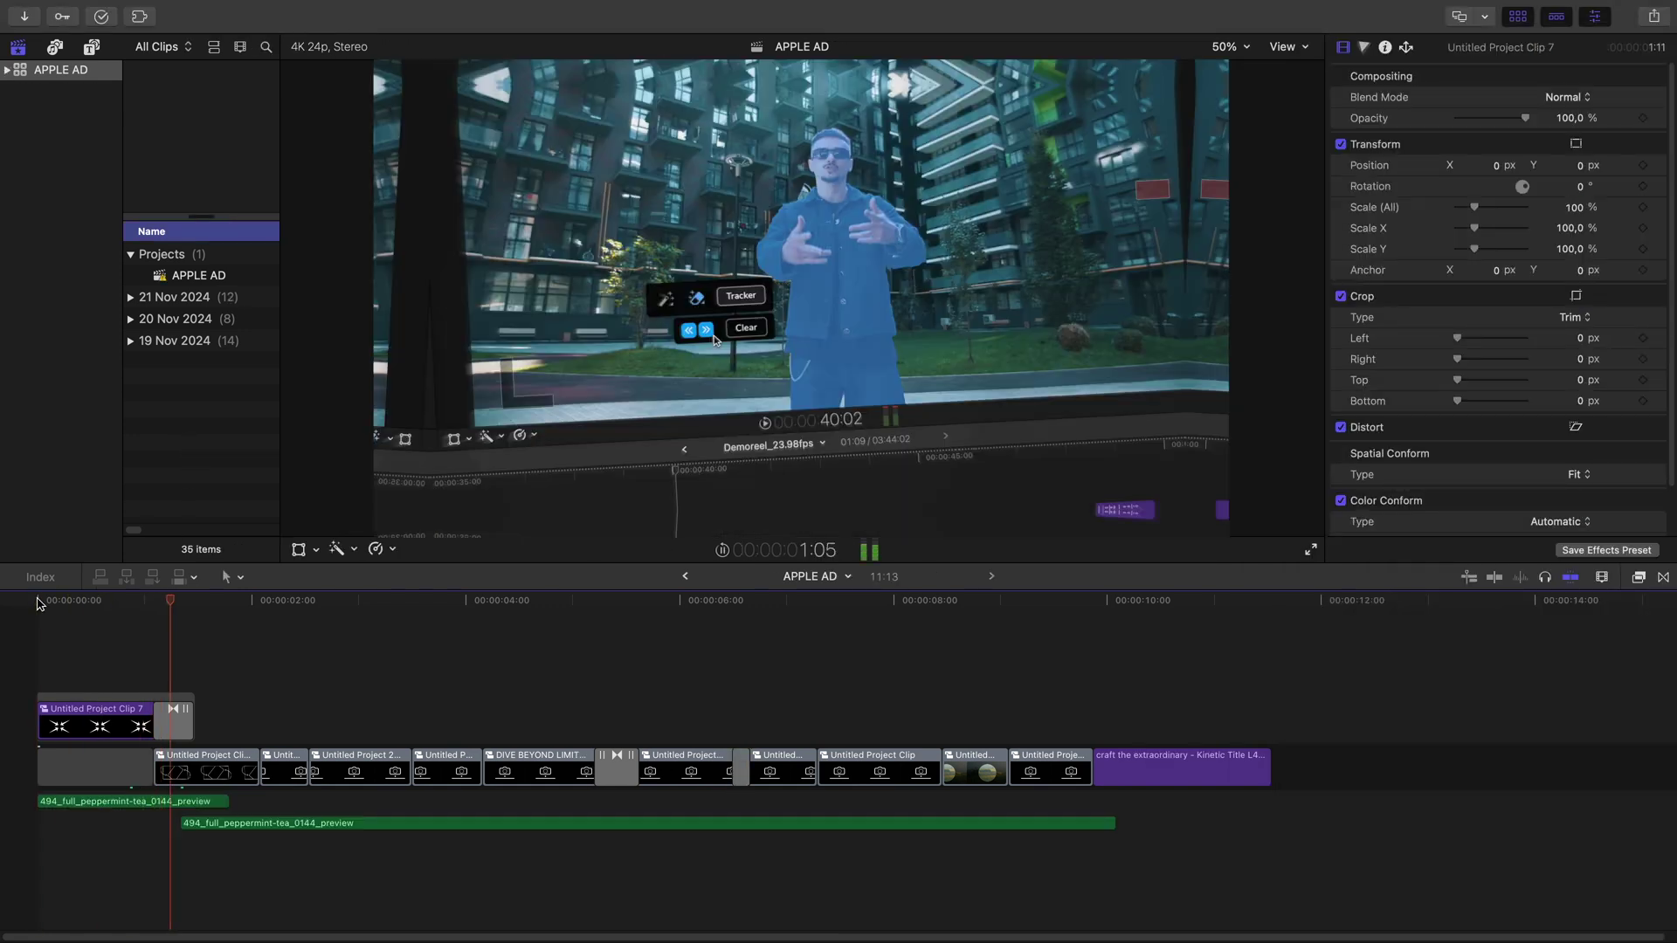